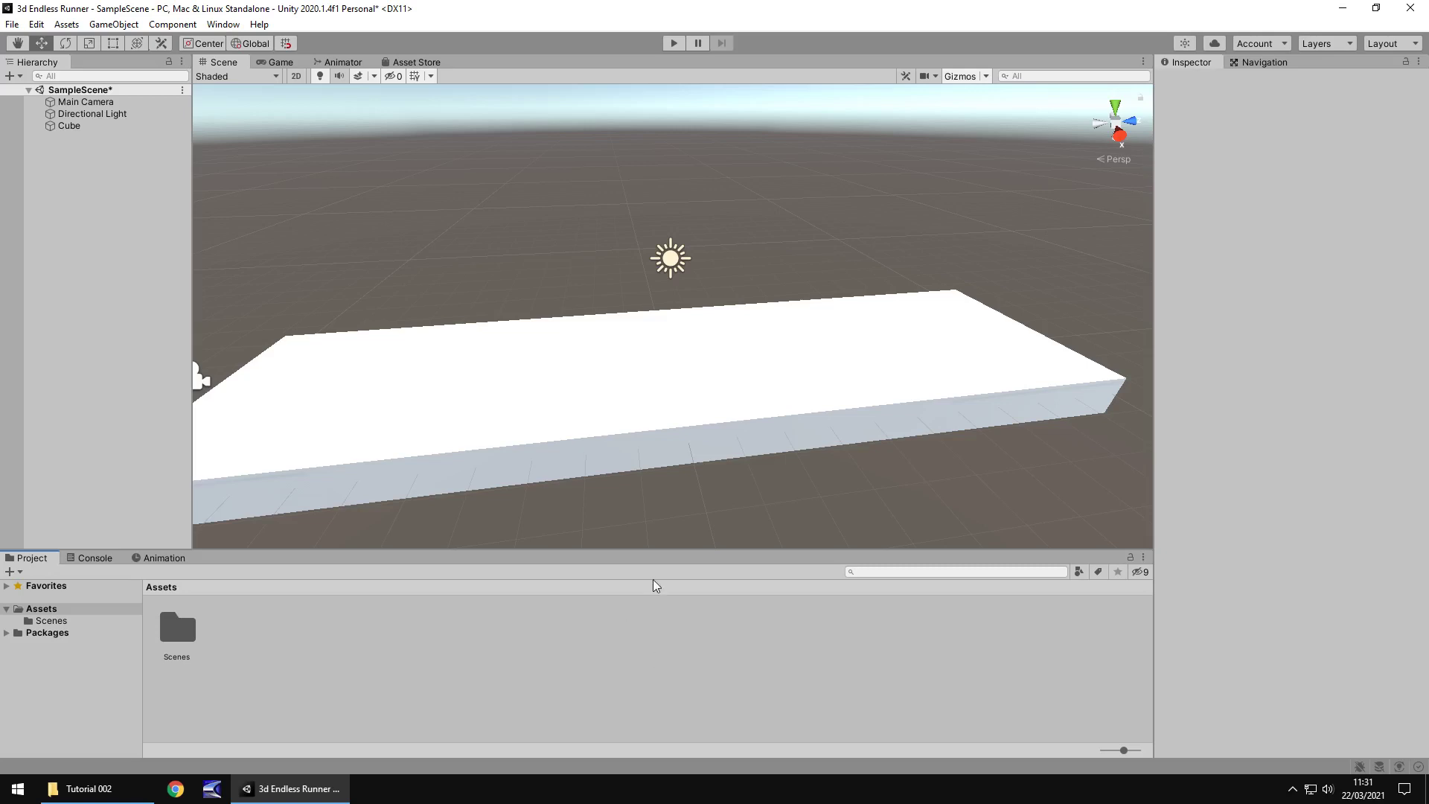
# Step: Orbit around the white Cube platform, then select SampleScene in Assets/Scenes to view its details
pyautogui.moveTo(370, 274)
pyautogui.mouseDown(button='right')
pyautogui.moveTo(384, 255)
pyautogui.moveTo(354, 258)
pyautogui.mouseUp(button='right')
pyautogui.moveTo(361, 242); pyautogui.dragTo(541, 245, button='middle')
pyautogui.moveTo(511, 252); pyautogui.dragTo(616, 236, button='right')
pyautogui.click(54, 622)
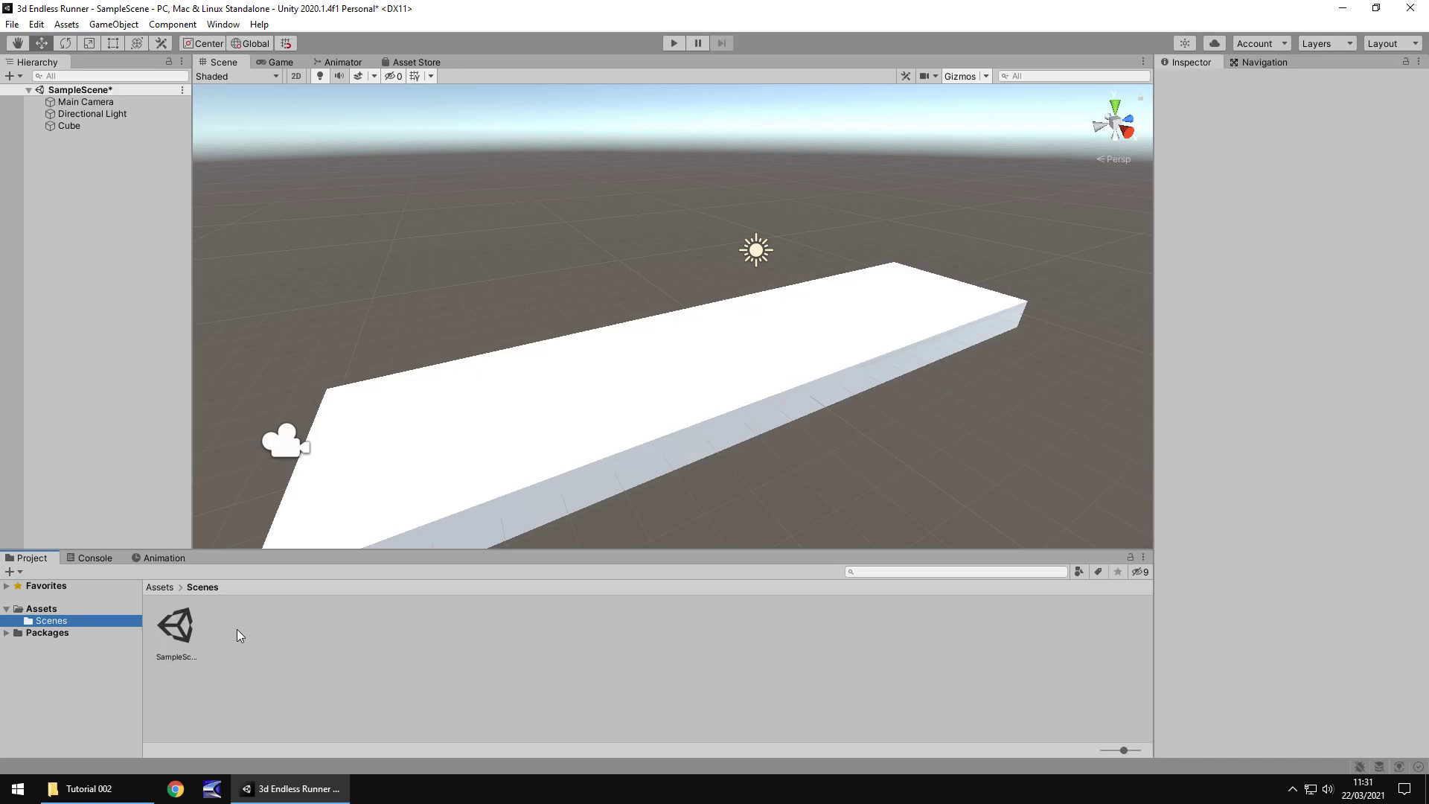
pyautogui.click(179, 626)
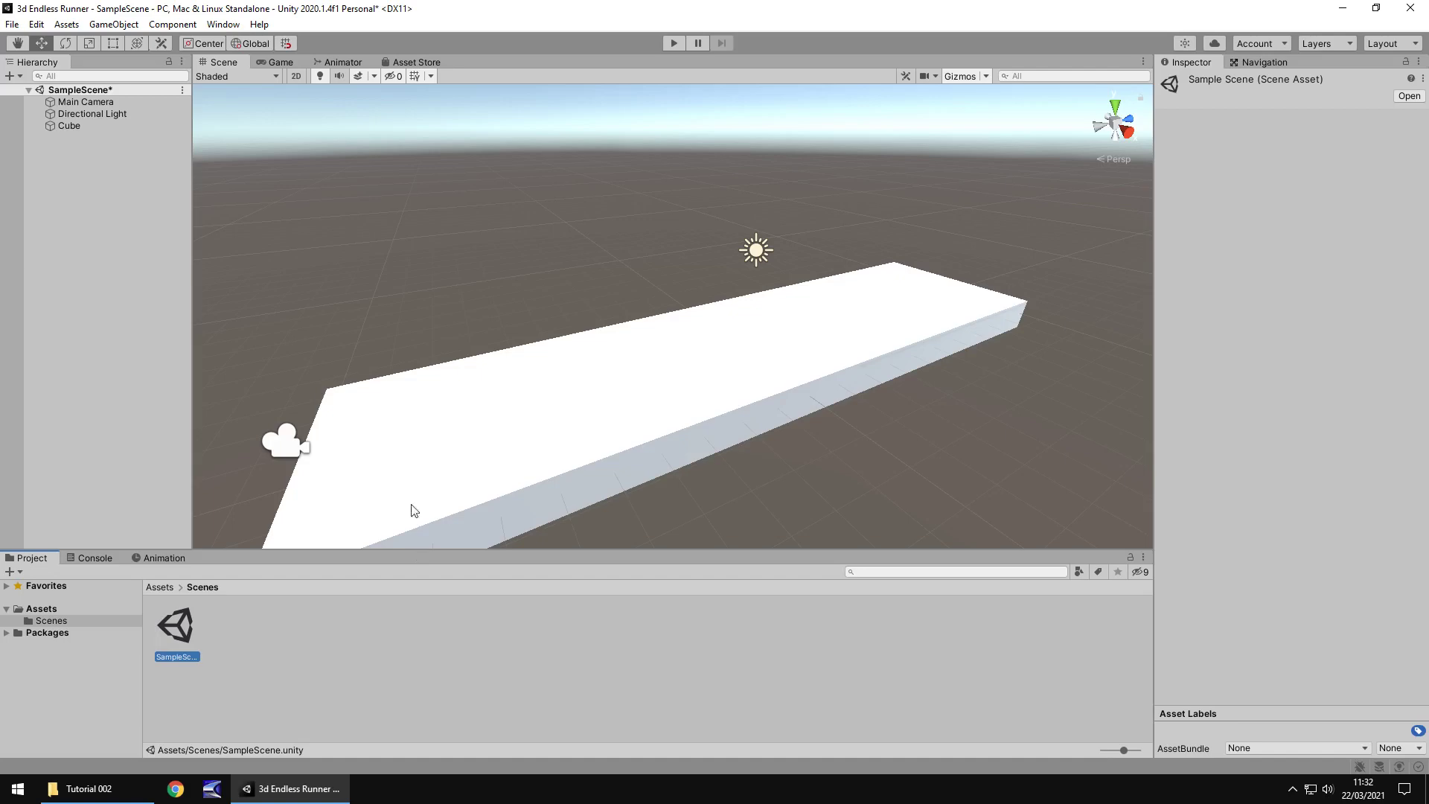
pyautogui.moveTo(457, 261)
pyautogui.mouseDown(button='right')
pyautogui.moveTo(440, 277)
pyautogui.moveTo(469, 271)
pyautogui.mouseUp(button='right')
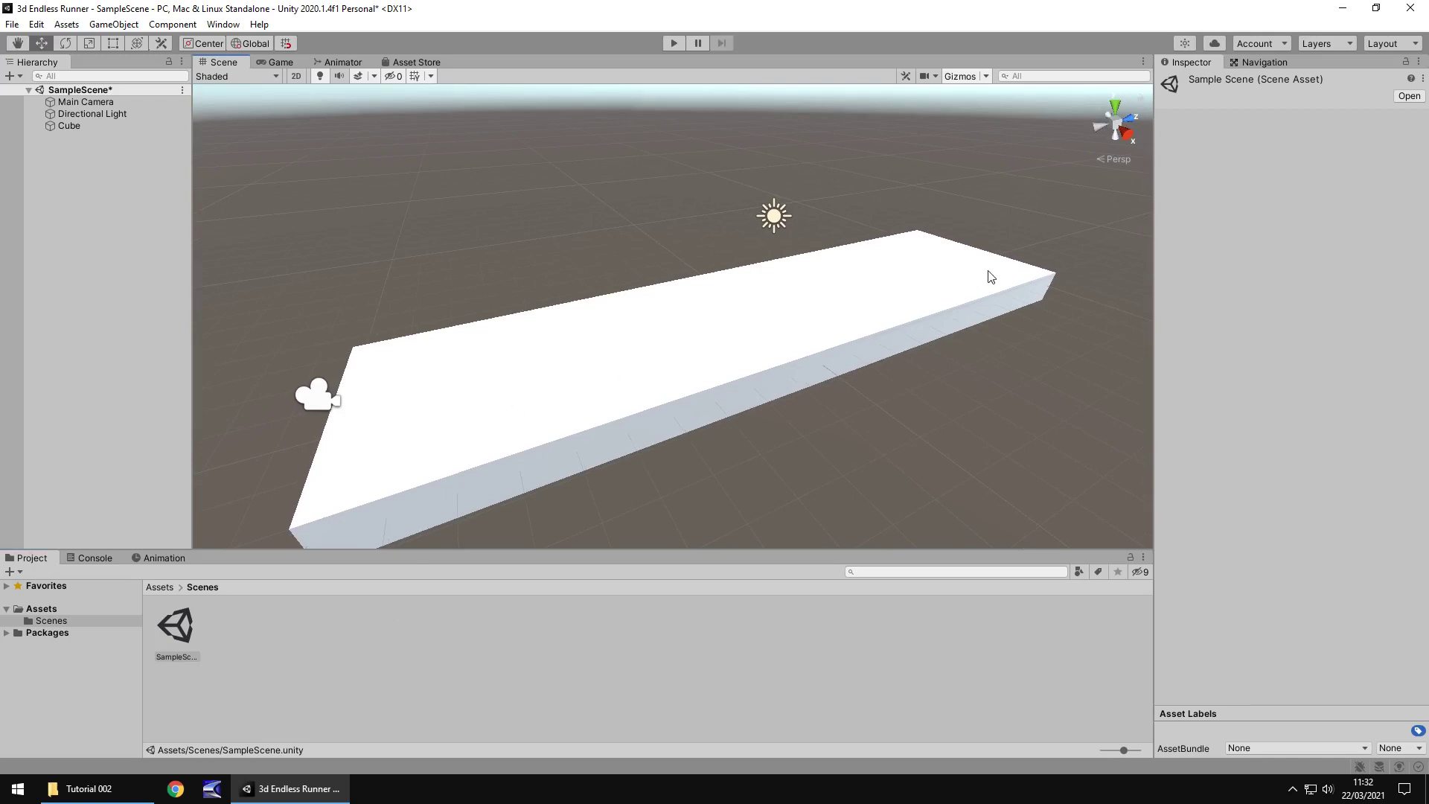
# Step: Create a folder named Materials under Assets, open it, and start adding an asset inside
pyautogui.click(53, 610)
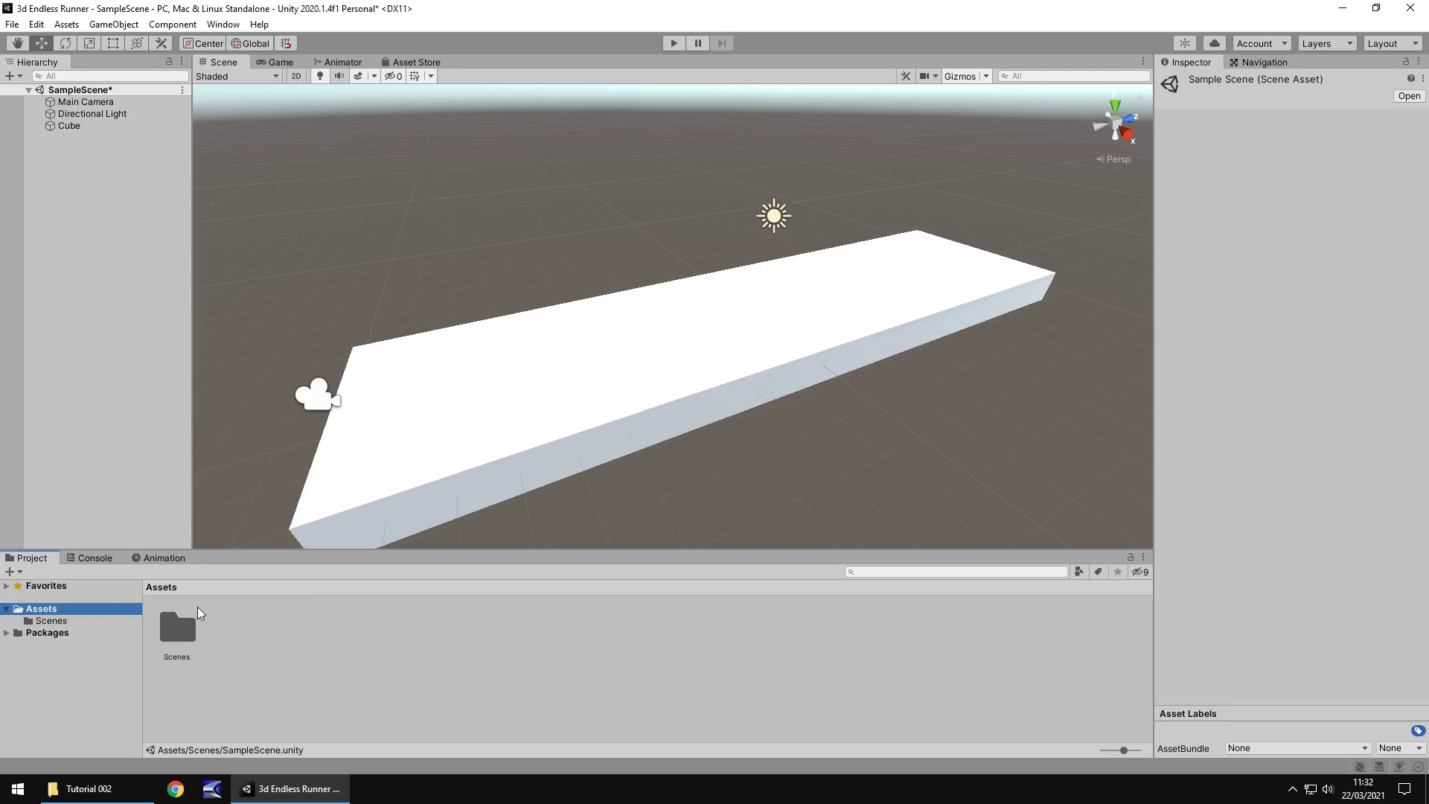
pyautogui.rightClick(242, 634)
pyautogui.moveTo(380, 248)
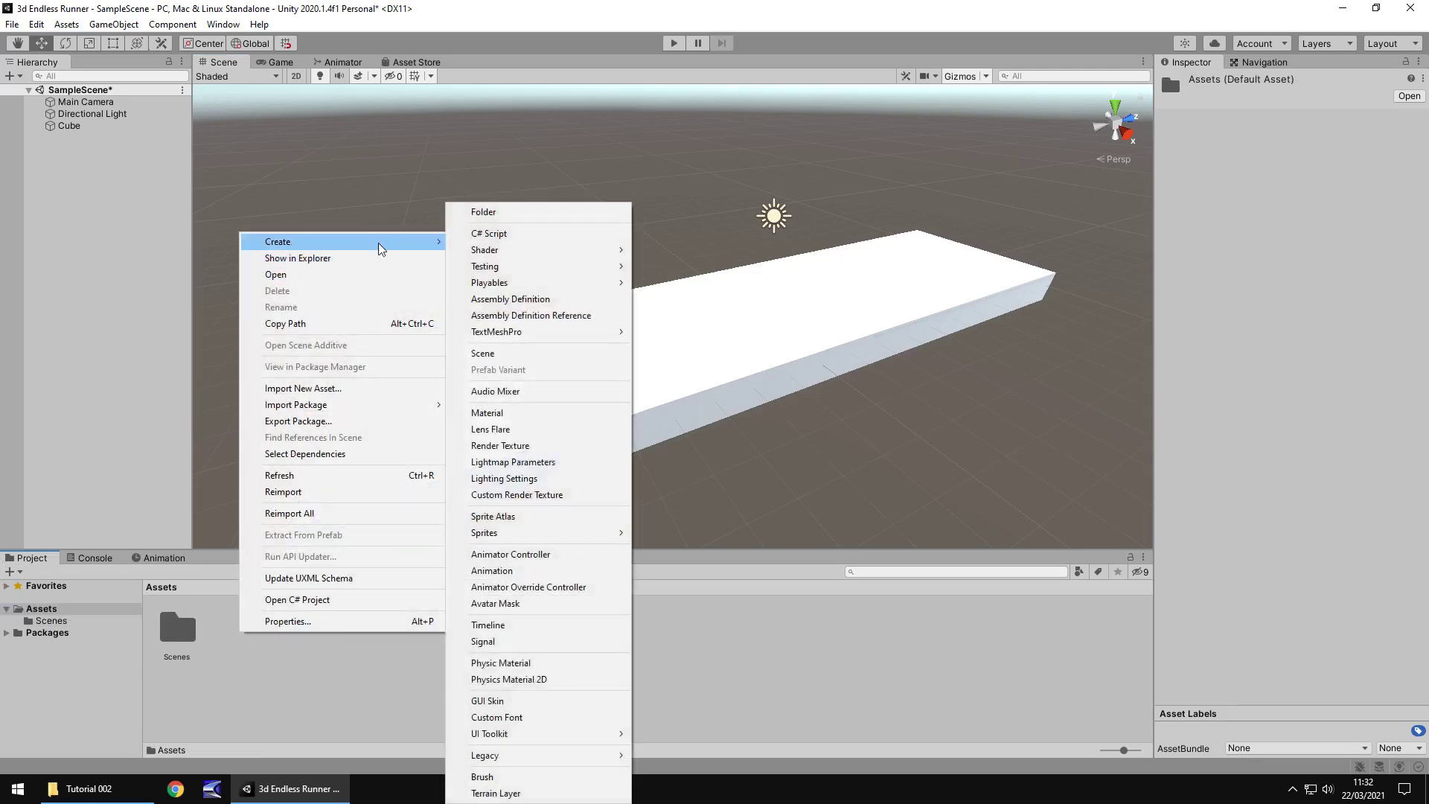
pyautogui.click(522, 213)
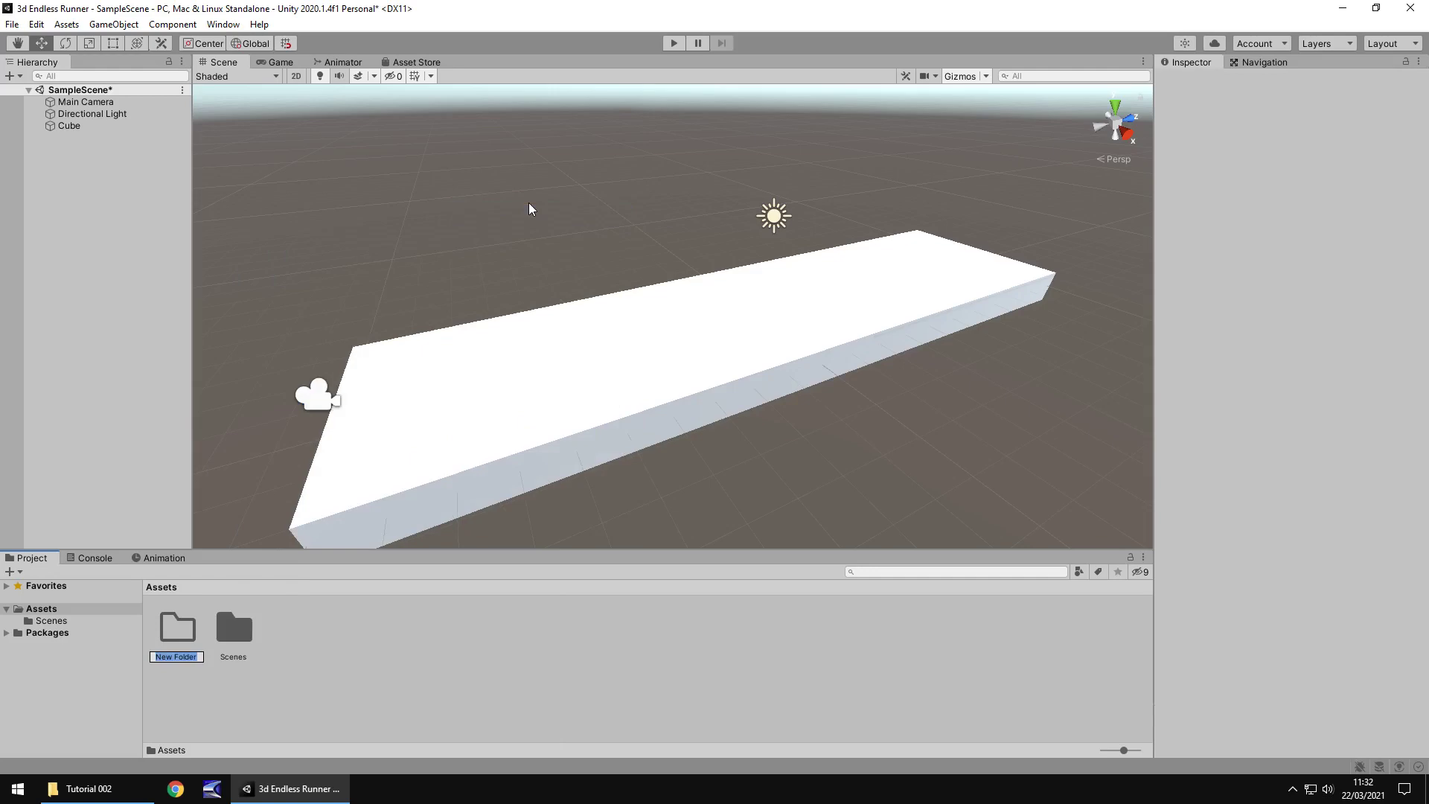
pyautogui.write('Materials')
pyautogui.press('Return')
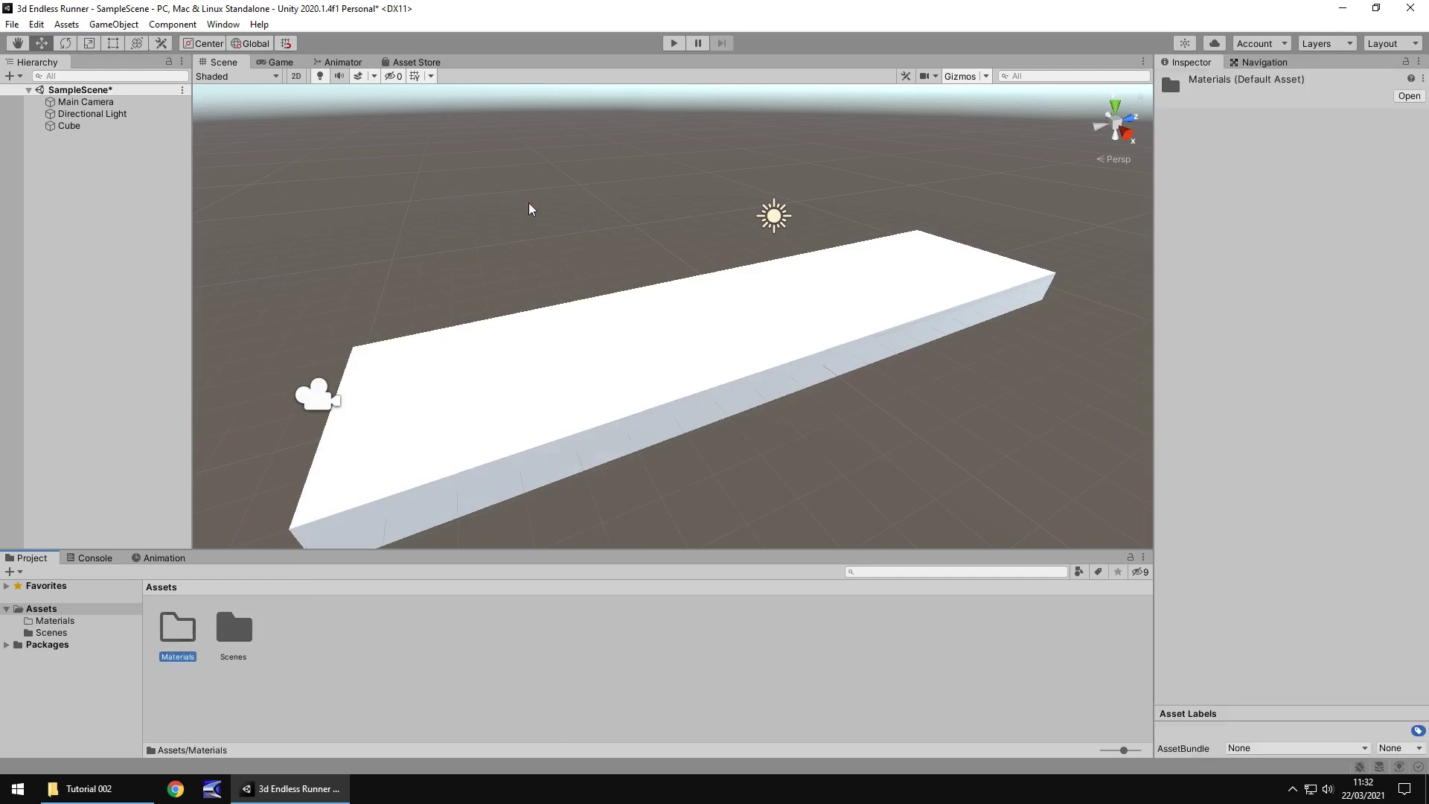
pyautogui.press('Return')
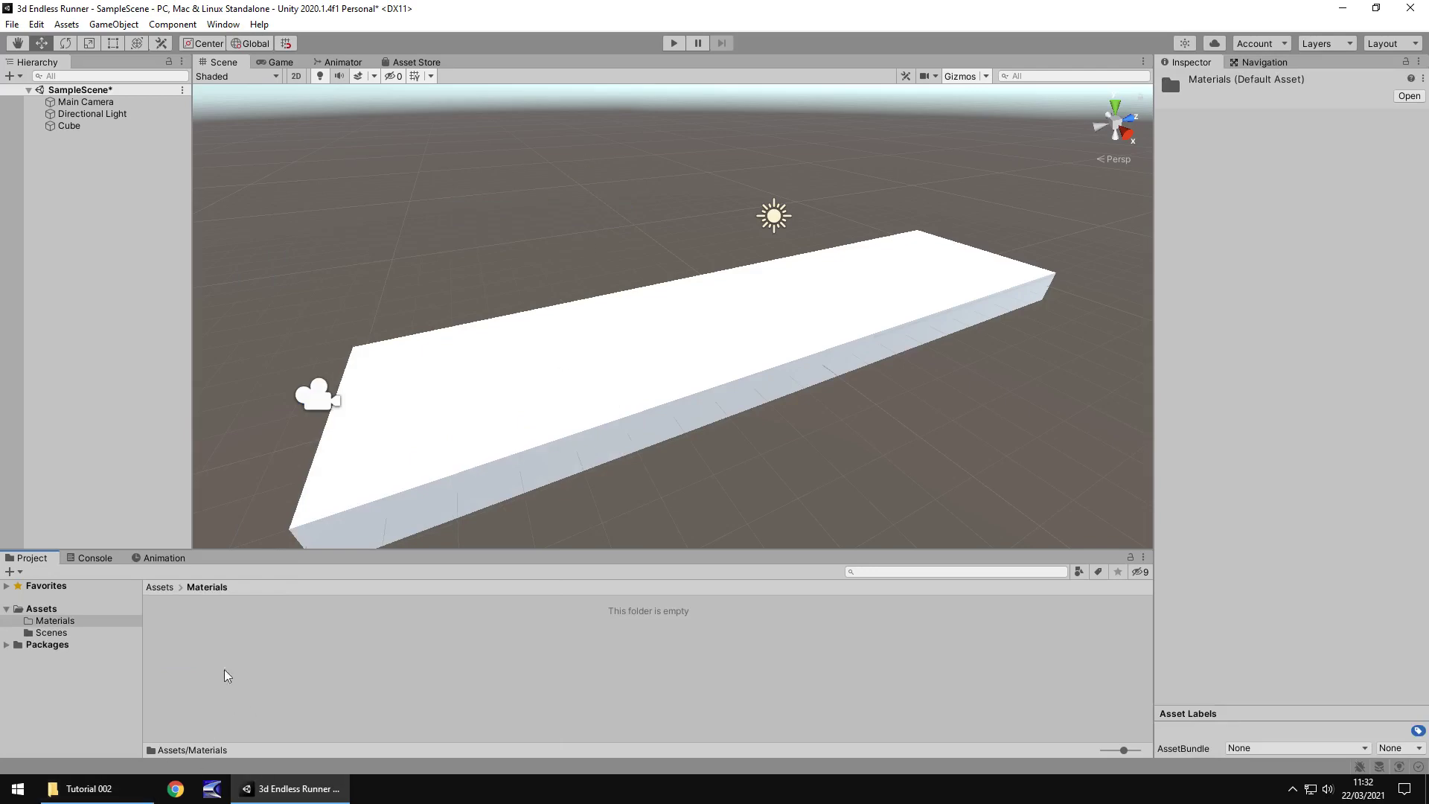
pyautogui.rightClick(198, 648)
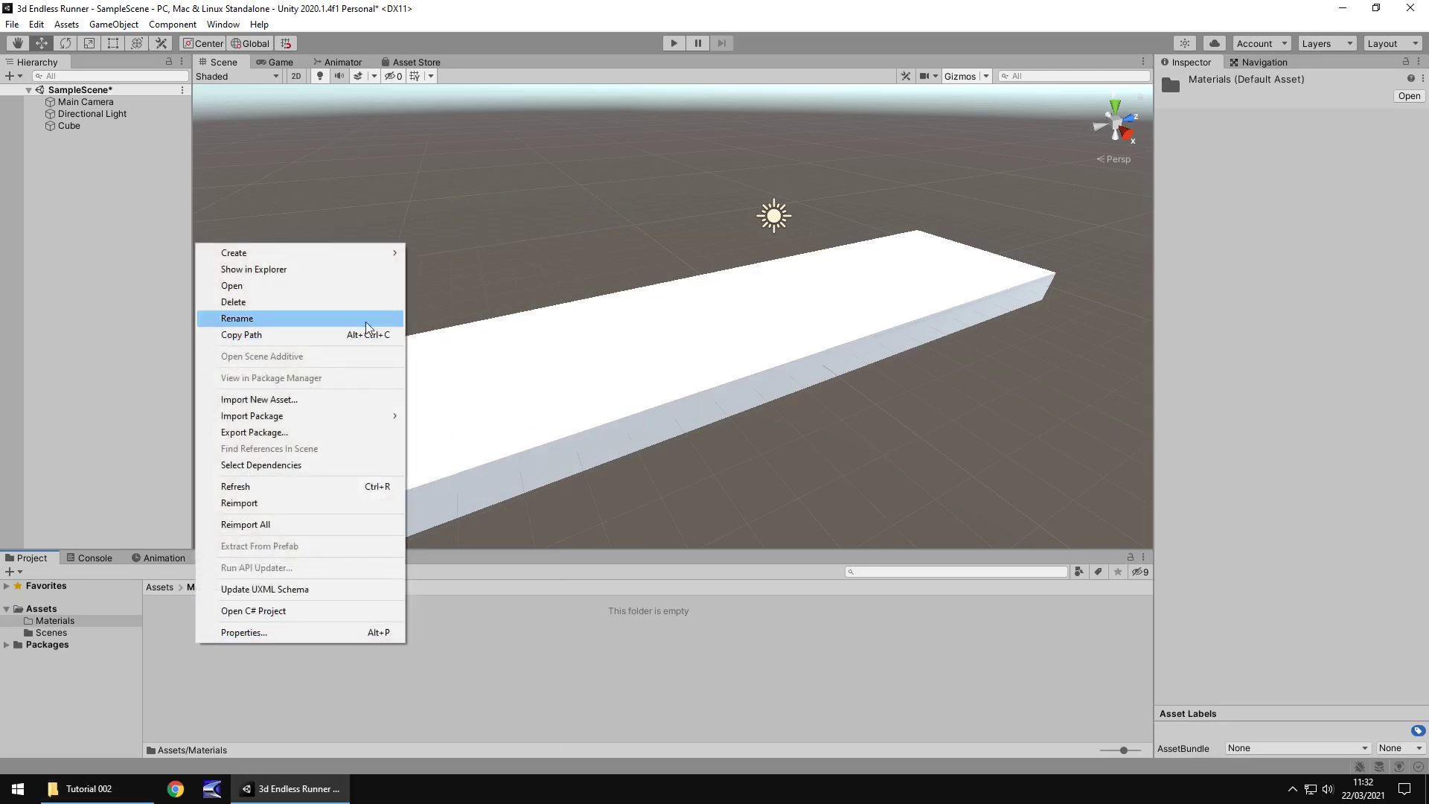
pyautogui.moveTo(324, 255)
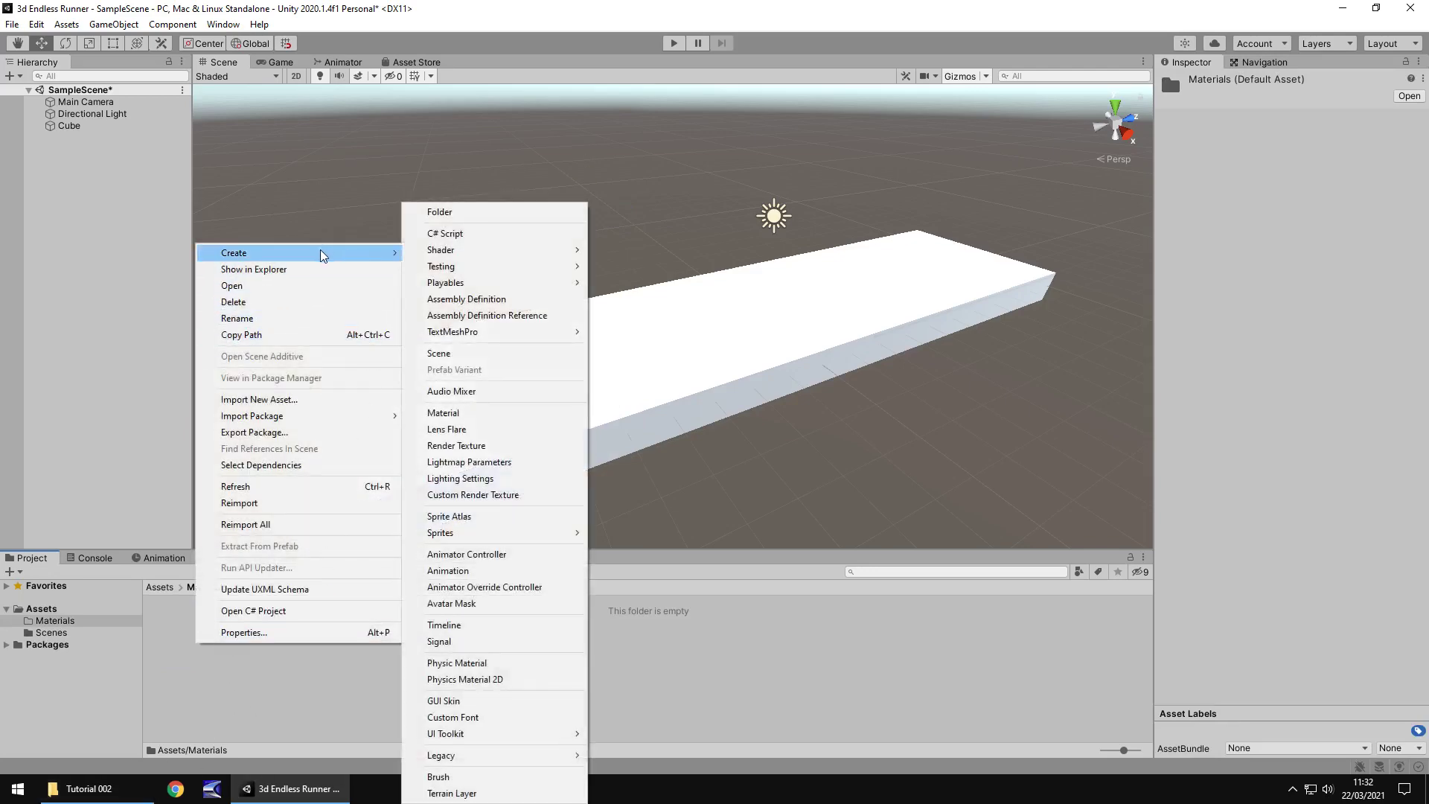
# Step: Create a new Standard material in Materials and name it LightBrown
pyautogui.click(462, 414)
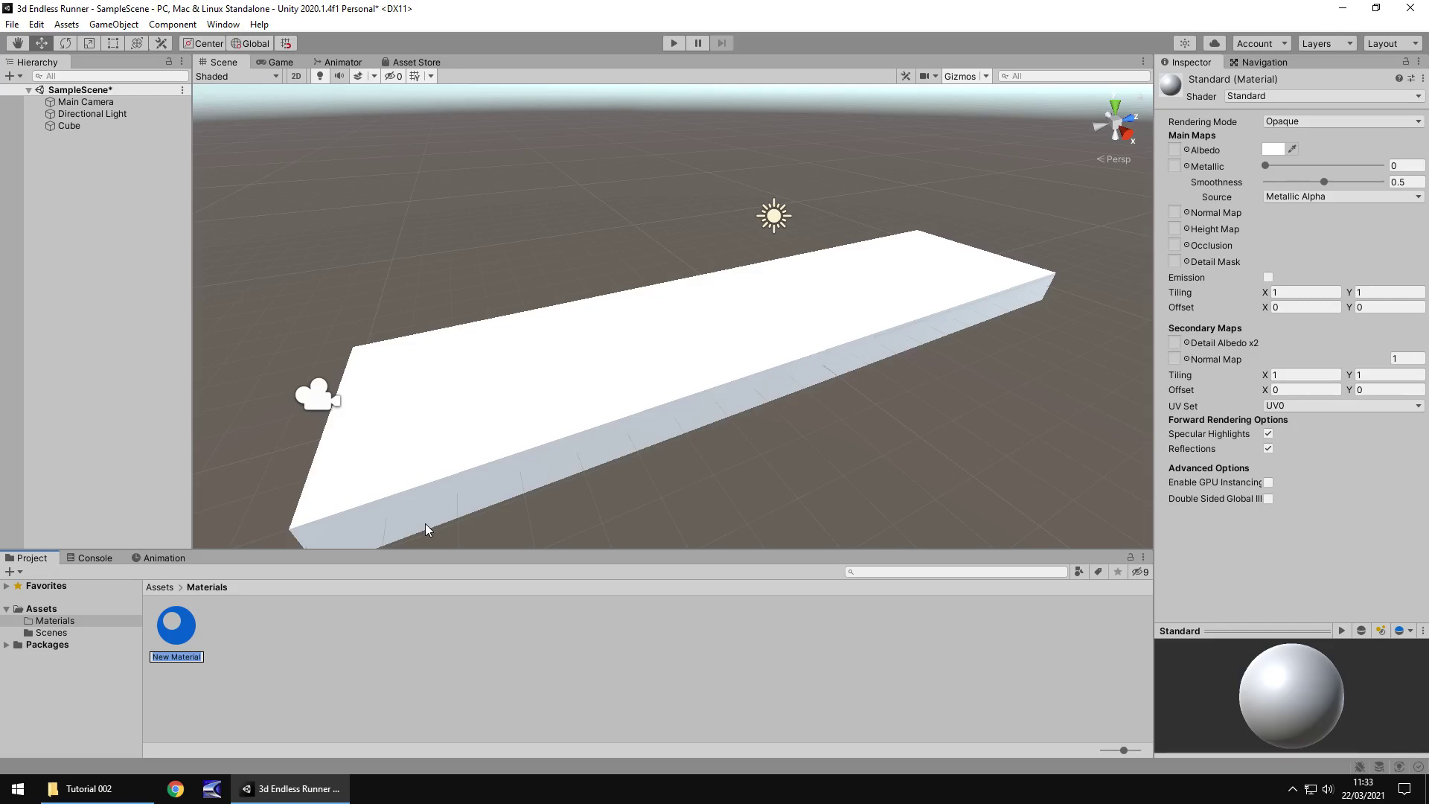
pyautogui.write('LightBrown')
pyautogui.press('Return')
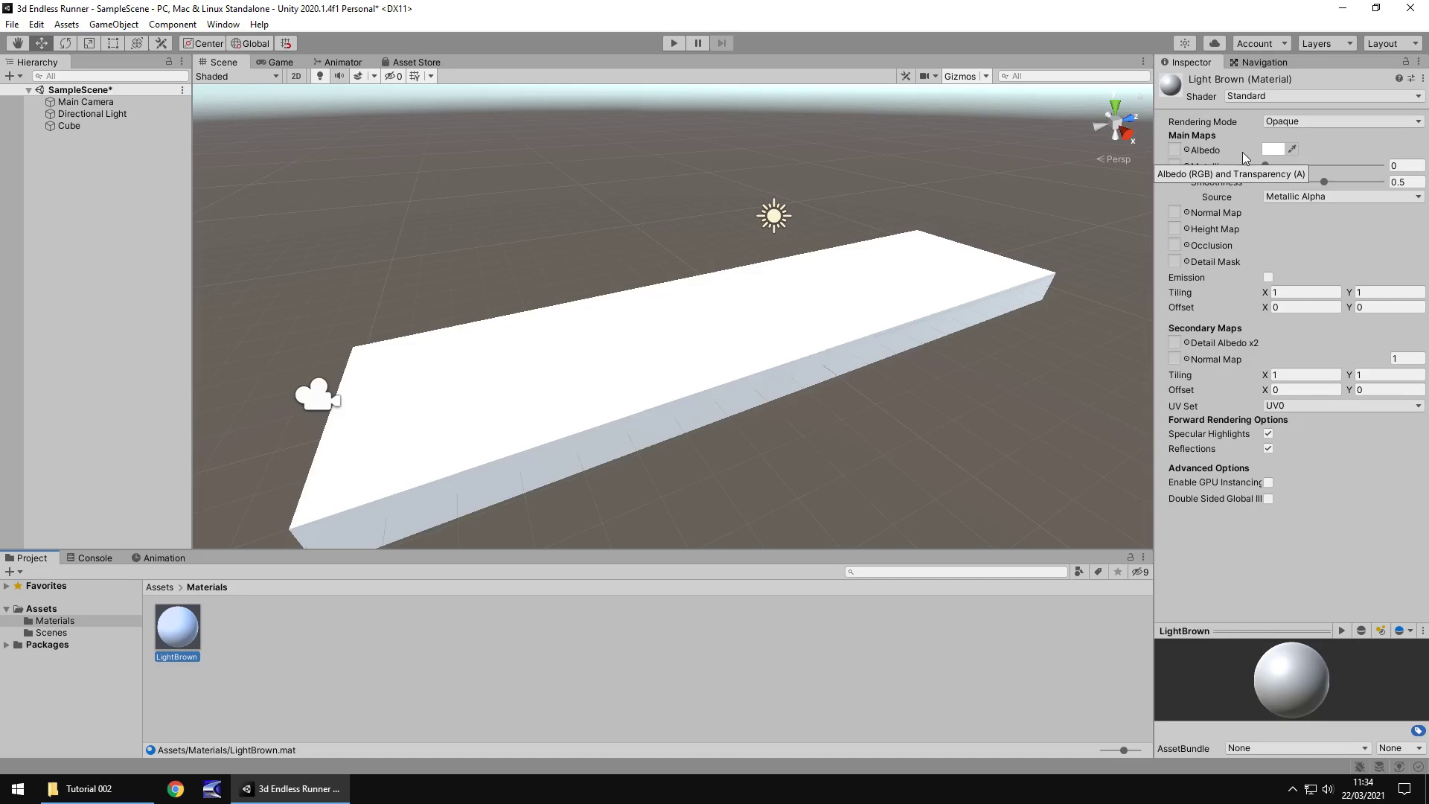
# Step: Set LightBrown's albedo colour to pale yellow, hex F6EE9A (RGB 246, 238, 154)
pyautogui.click(1187, 149)
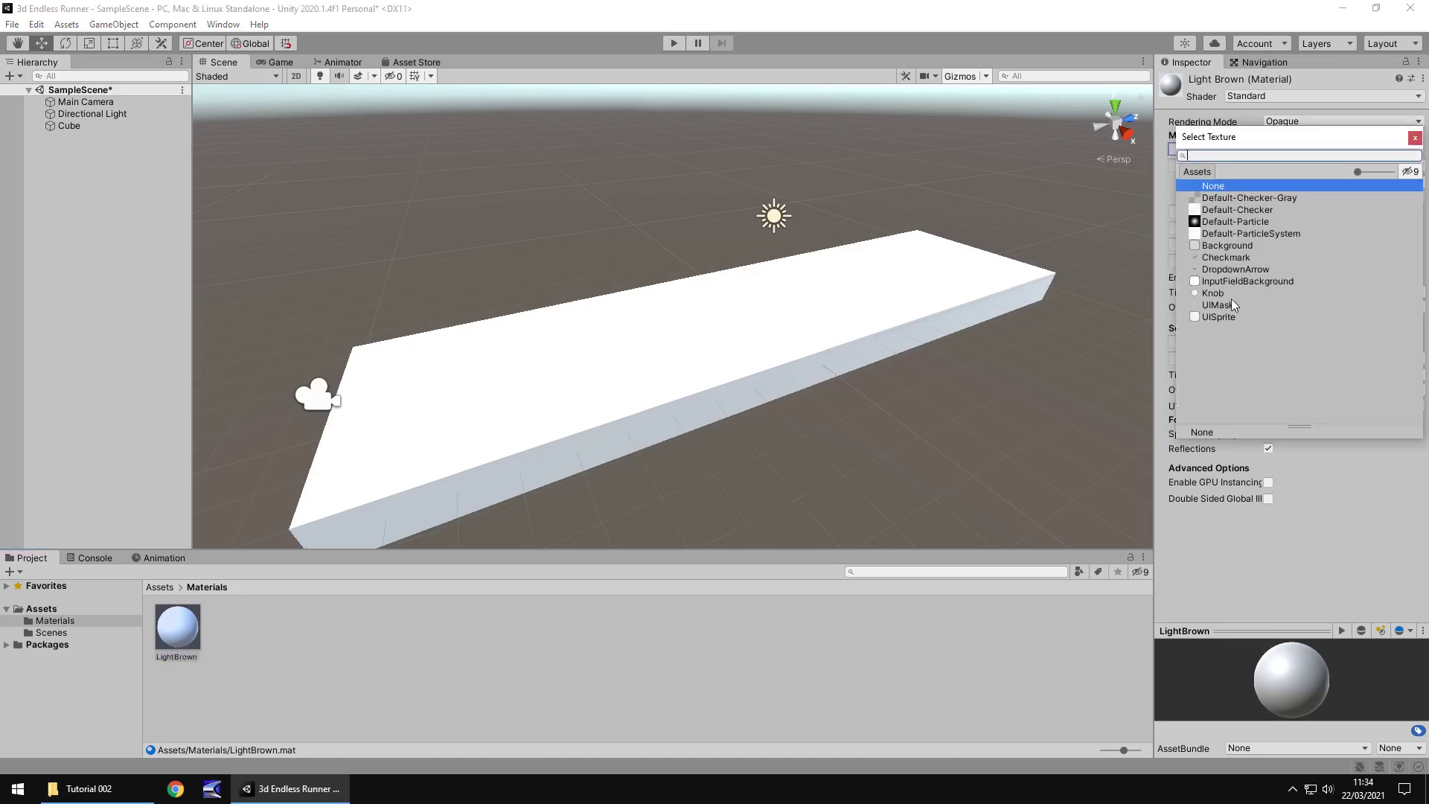
pyautogui.click(1415, 138)
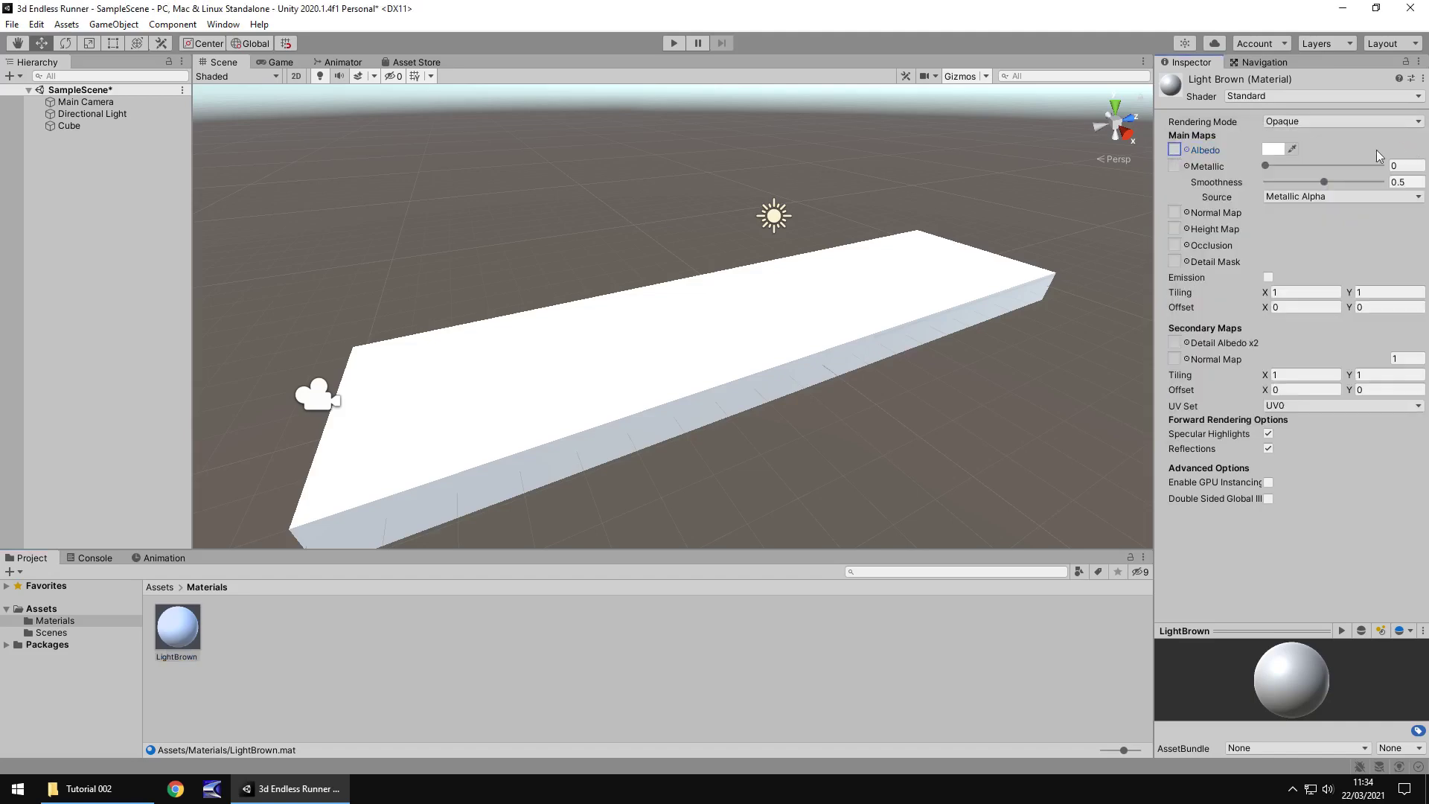
pyautogui.click(1276, 147)
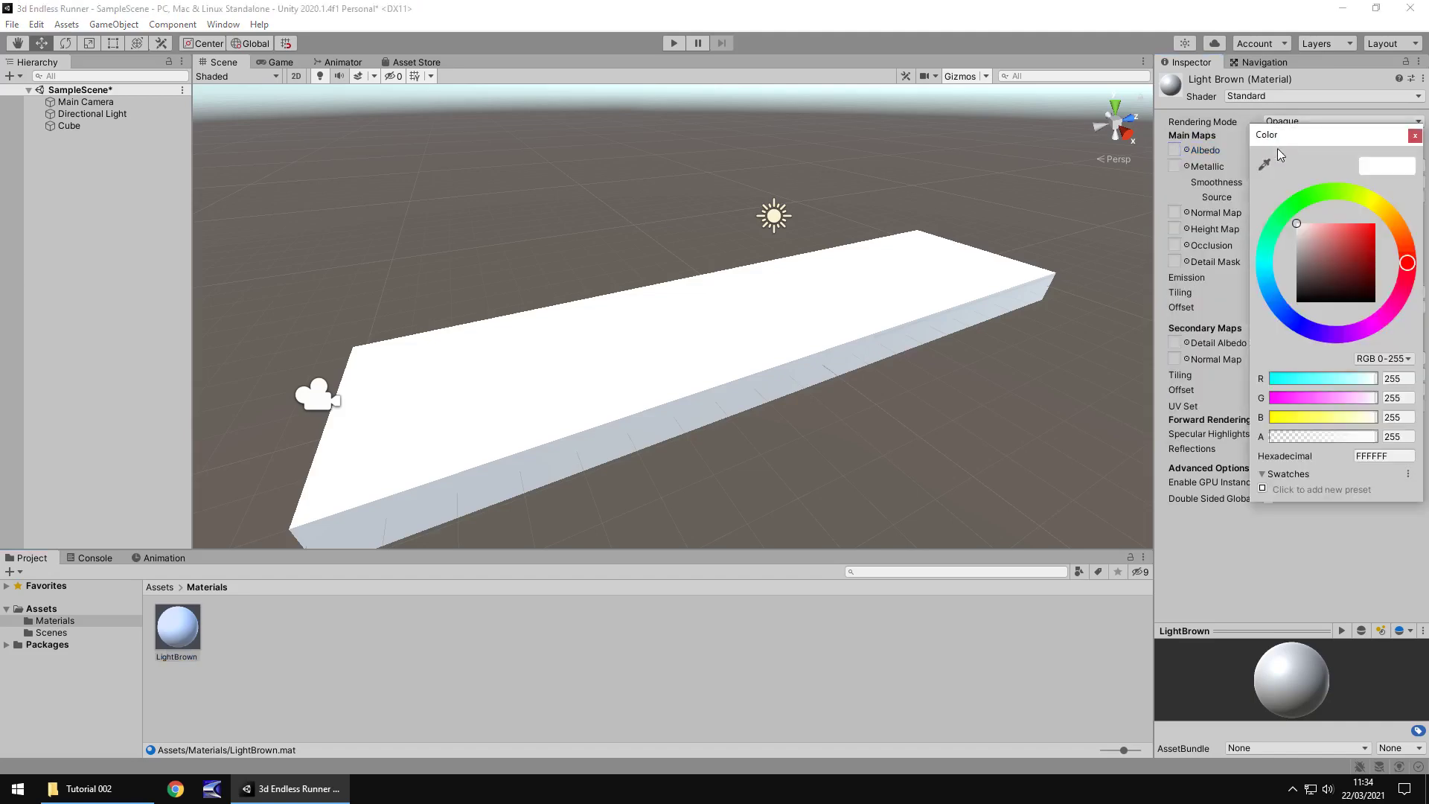
pyautogui.click(1378, 204)
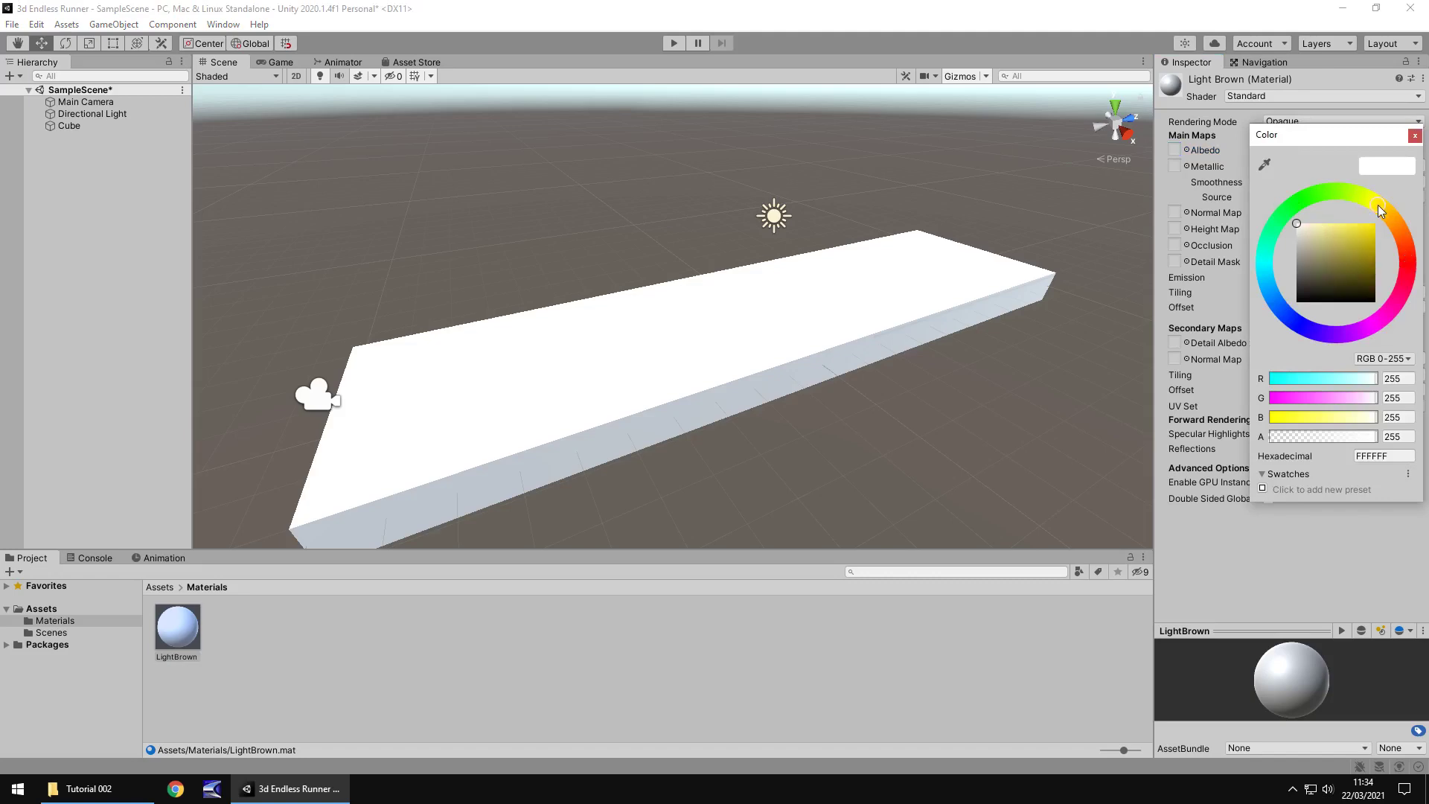
pyautogui.click(1337, 238)
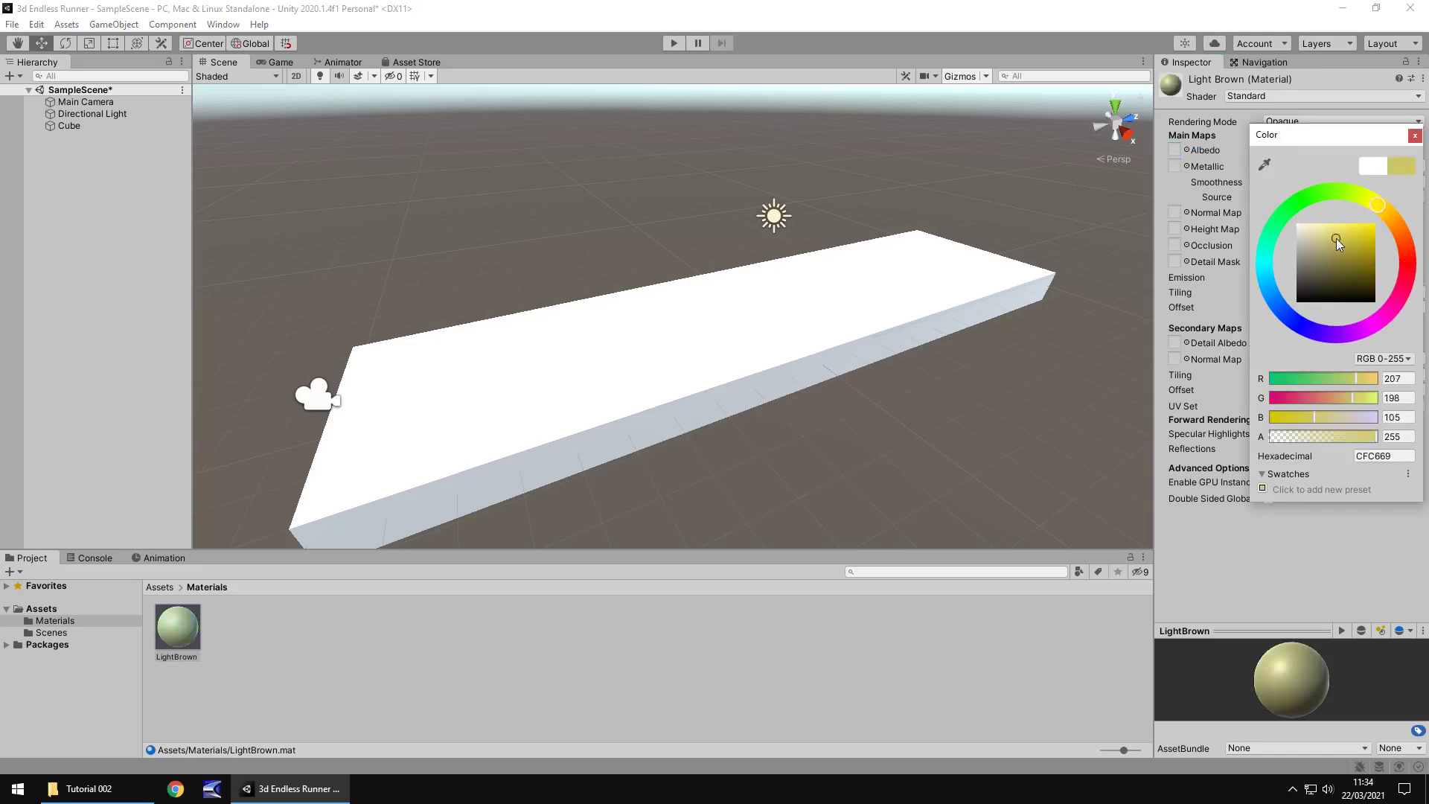
pyautogui.moveTo(1337, 239); pyautogui.dragTo(1327, 227)
pyautogui.click(1415, 135)
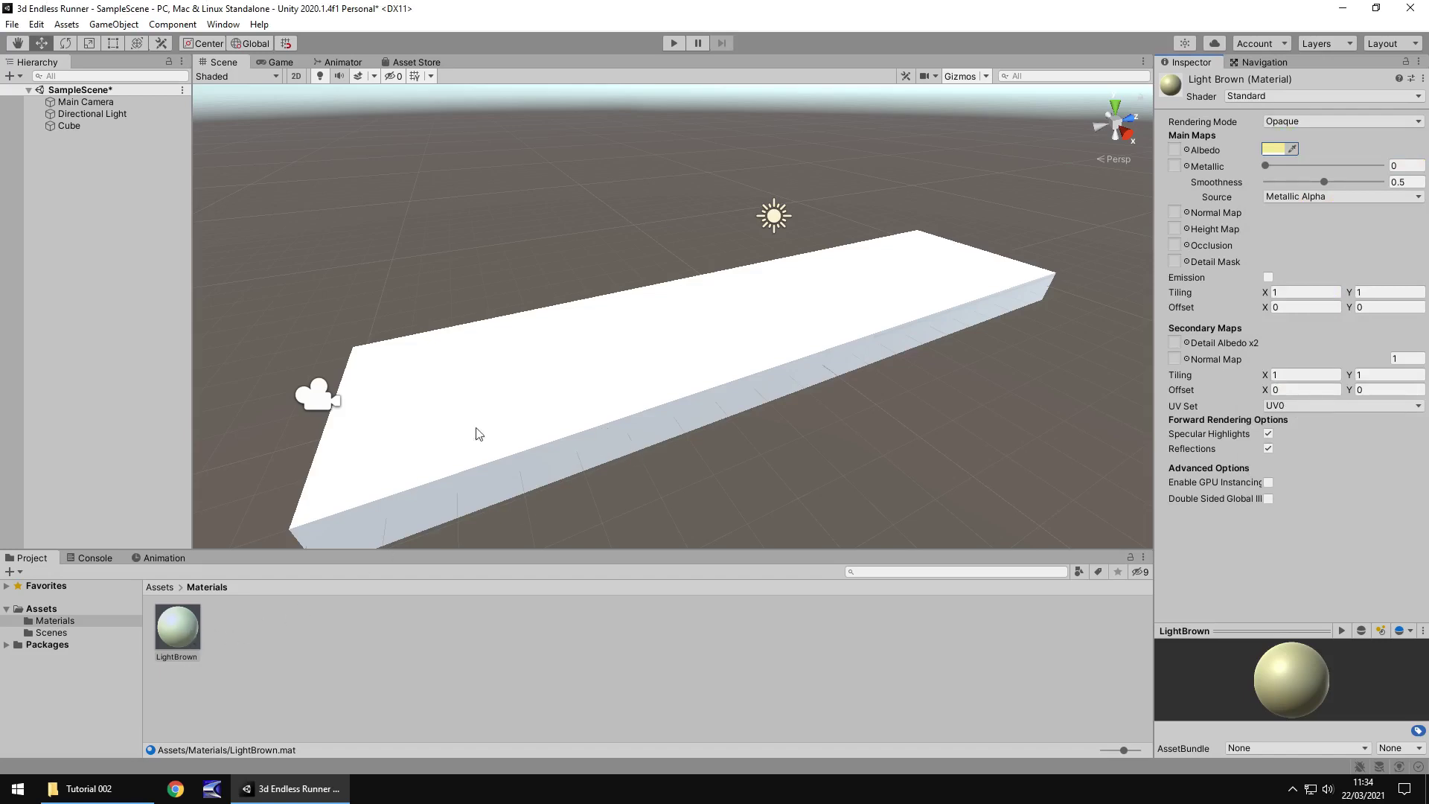
# Step: Apply LightBrown to the platform cube and change its albedo to tan C6AB5D (RGB 198, 171, 93)
pyautogui.moveTo(179, 636); pyautogui.dragTo(549, 413)
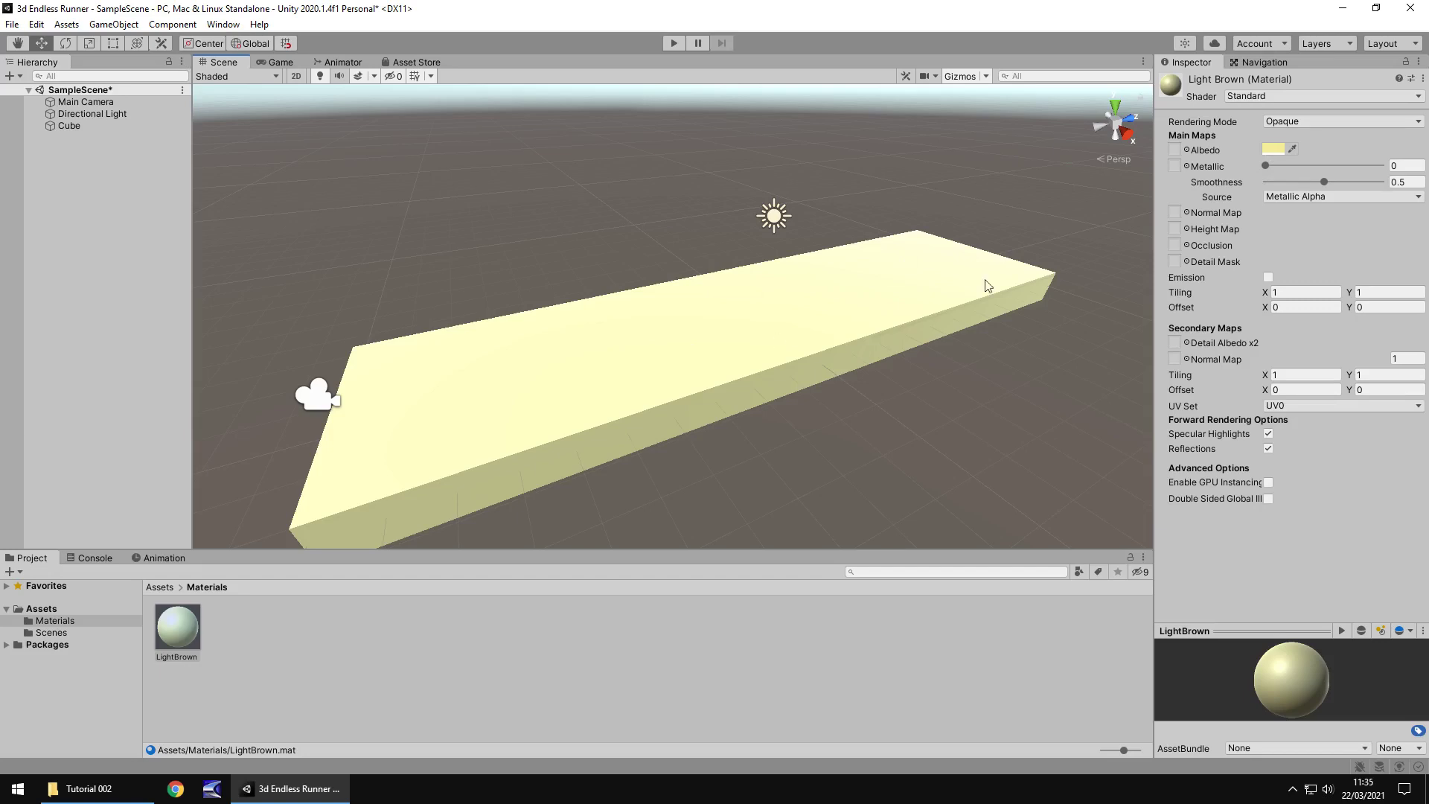
pyautogui.click(1271, 149)
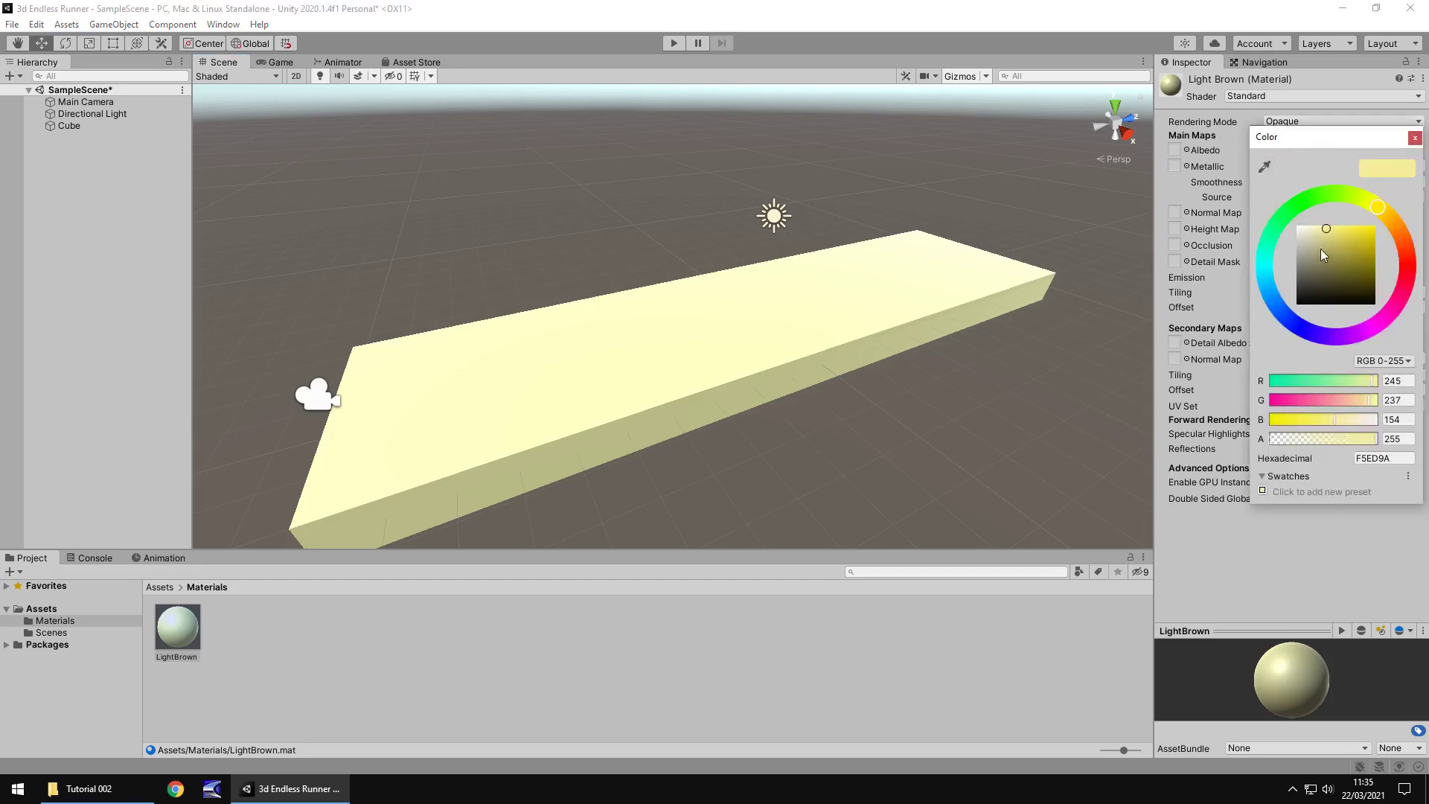
pyautogui.click(1389, 217)
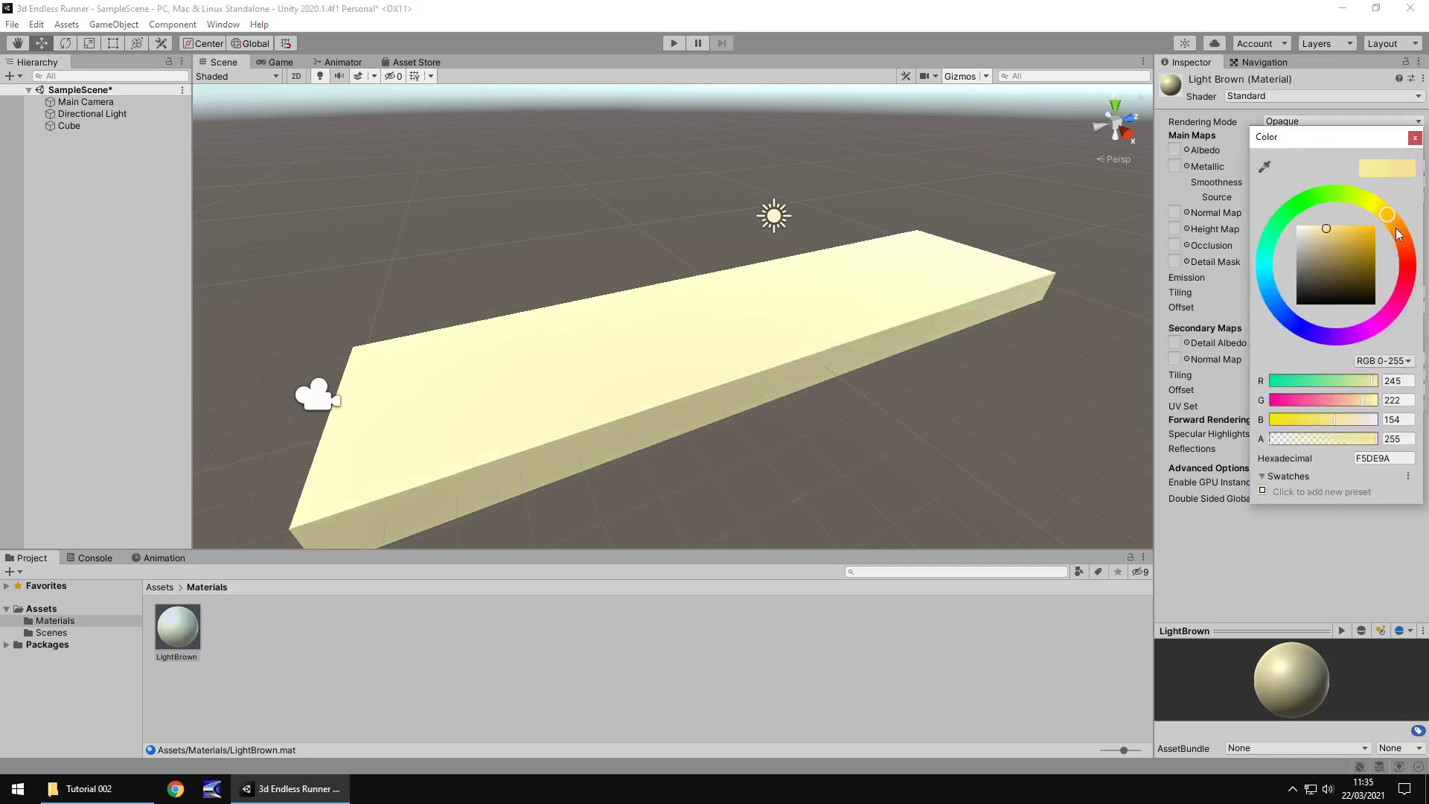
pyautogui.moveTo(1396, 228); pyautogui.dragTo(1339, 244)
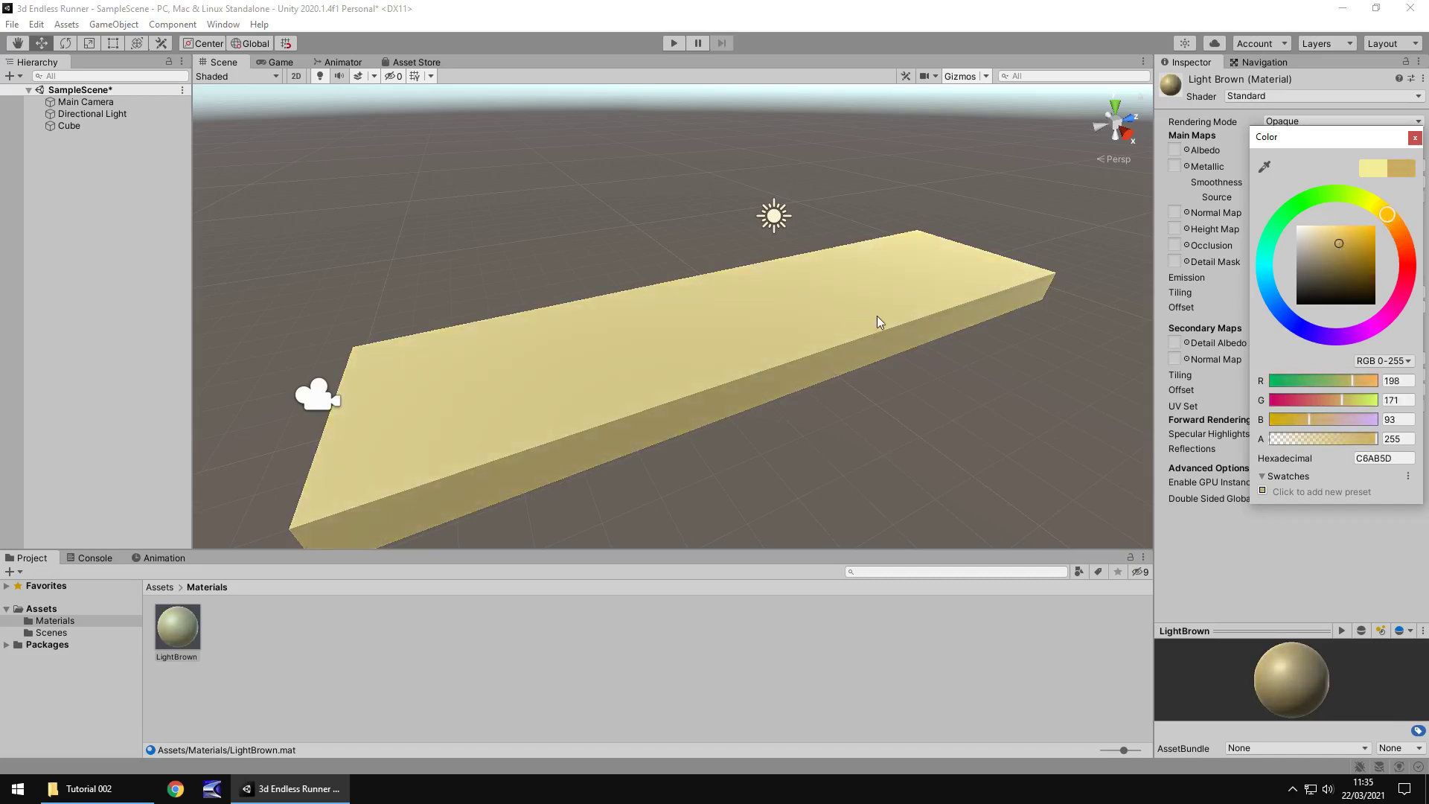
pyautogui.moveTo(1369, 436)
pyautogui.mouseDown()
pyautogui.moveTo(1272, 442)
pyautogui.moveTo(1382, 445)
pyautogui.mouseUp()
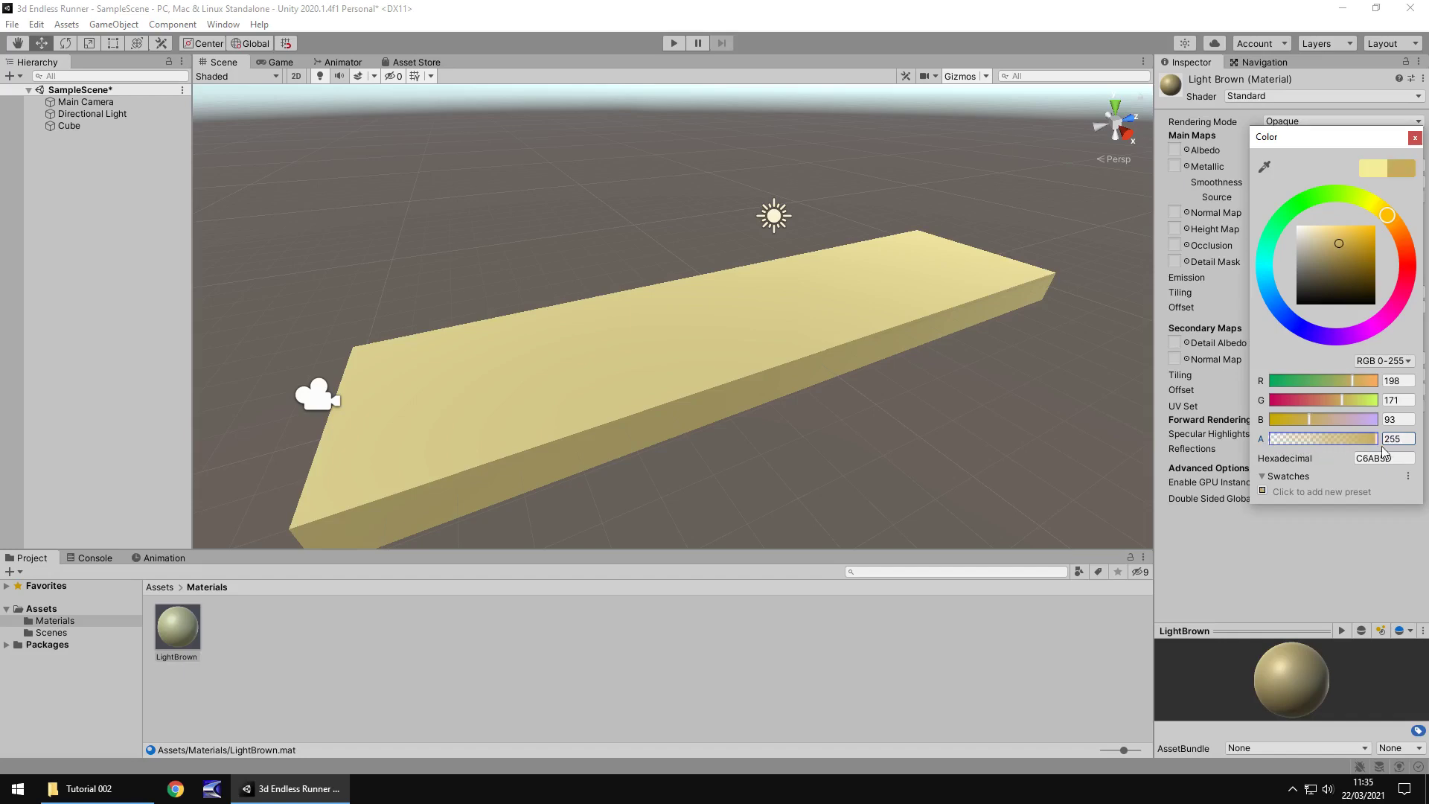
# Step: Keep LightBrown Opaque with metallic 0, and take smoothness from Albedo Alpha
pyautogui.click(1414, 140)
pyautogui.click(1396, 122)
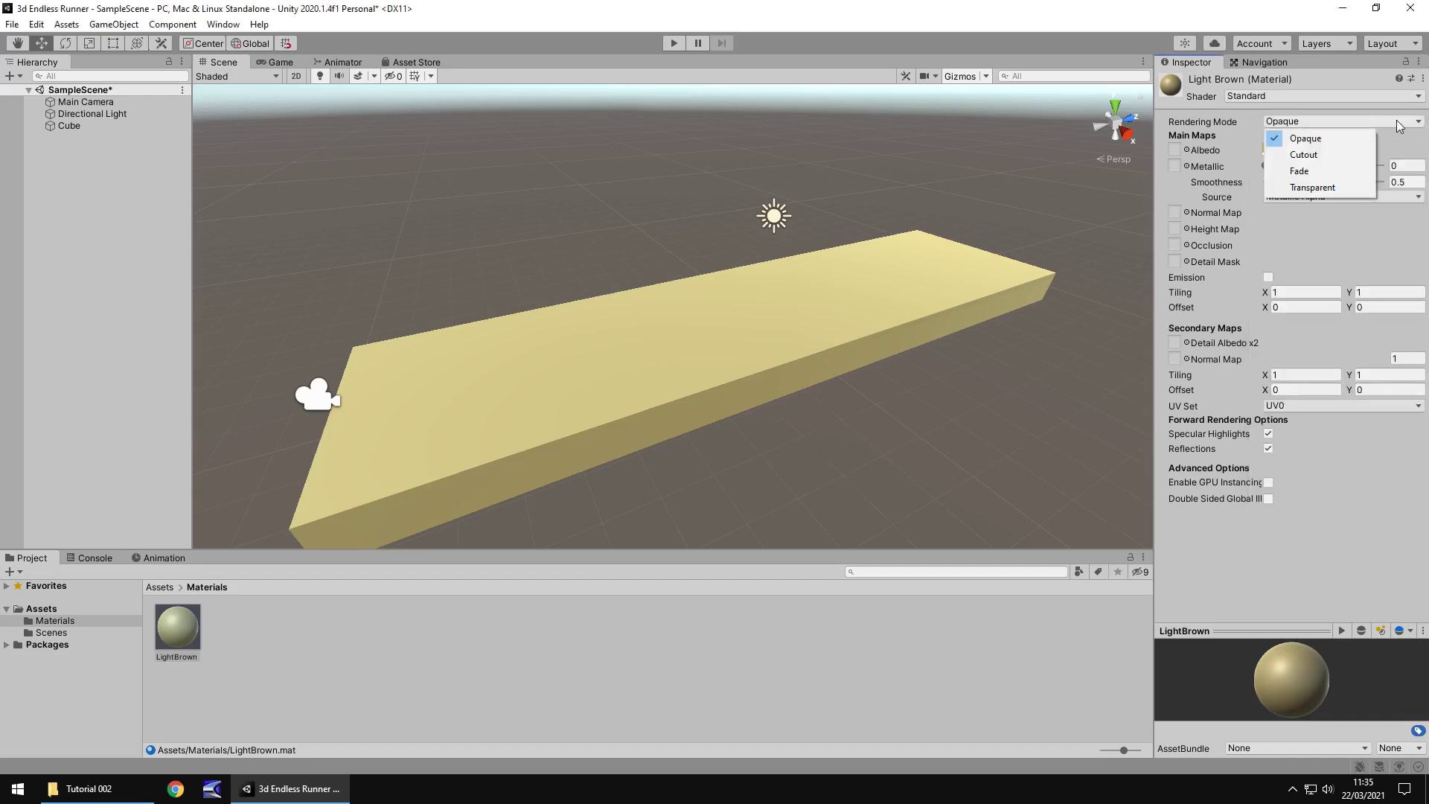
pyautogui.click(1333, 131)
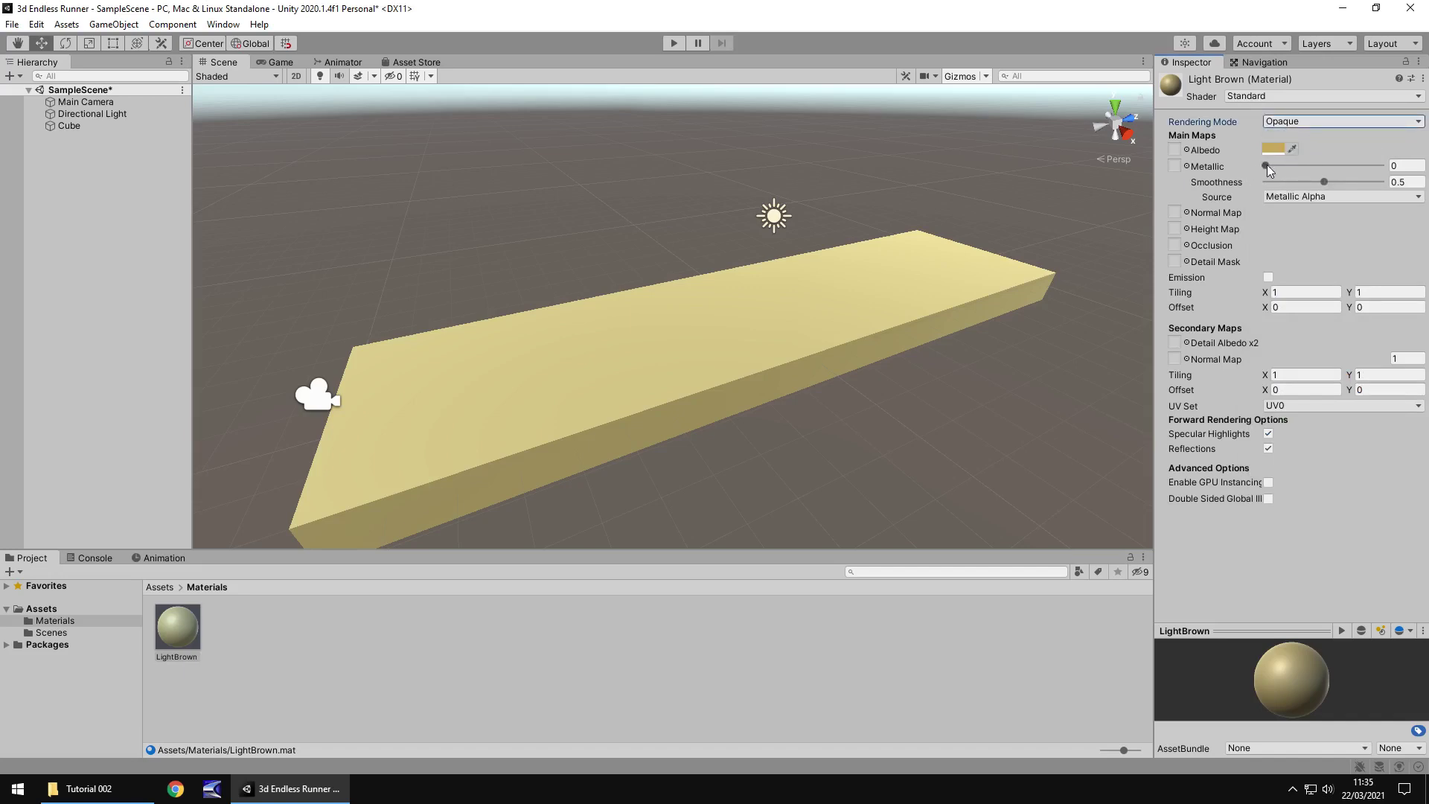
pyautogui.moveTo(1267, 165); pyautogui.dragTo(1376, 183)
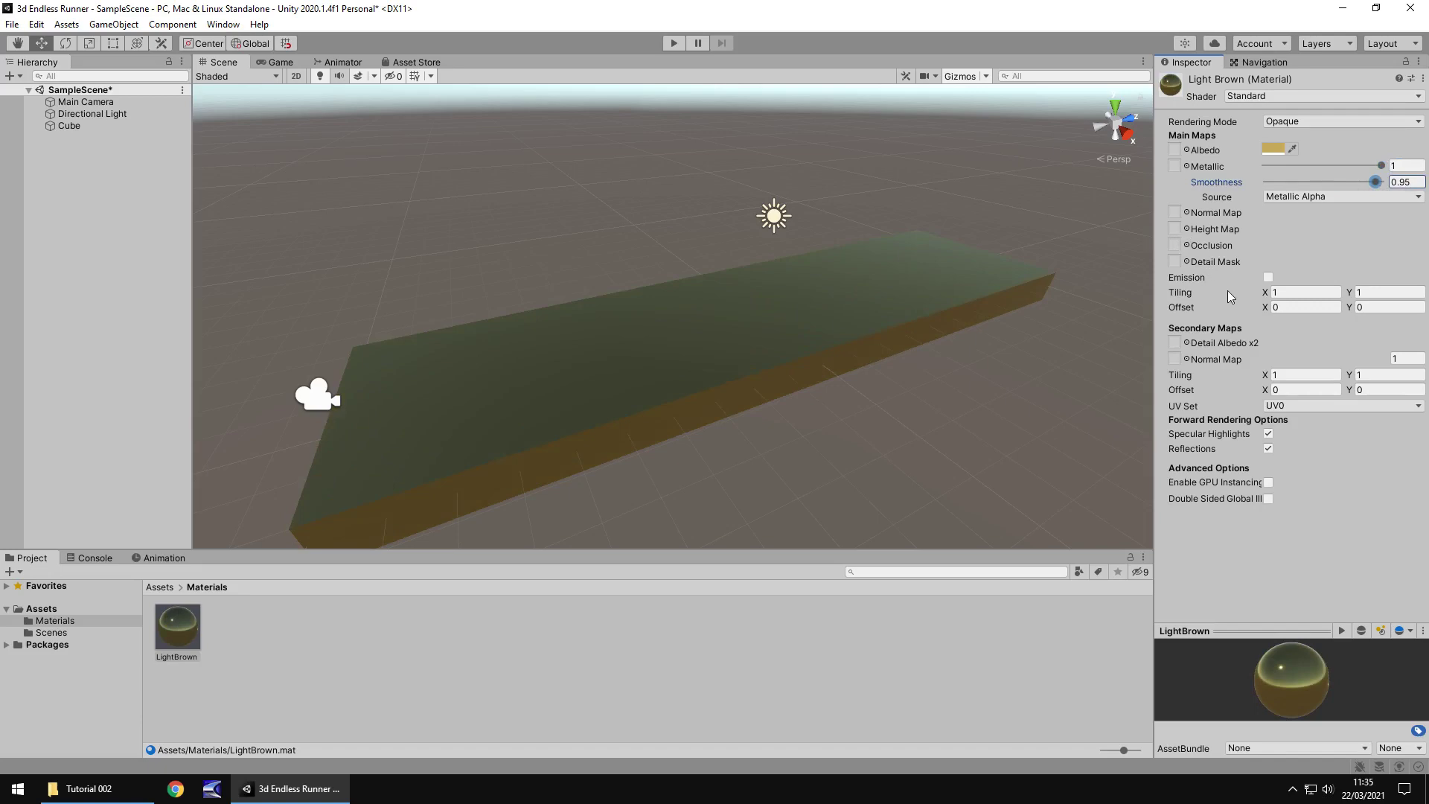
pyautogui.write('0.5')
pyautogui.press('Return')
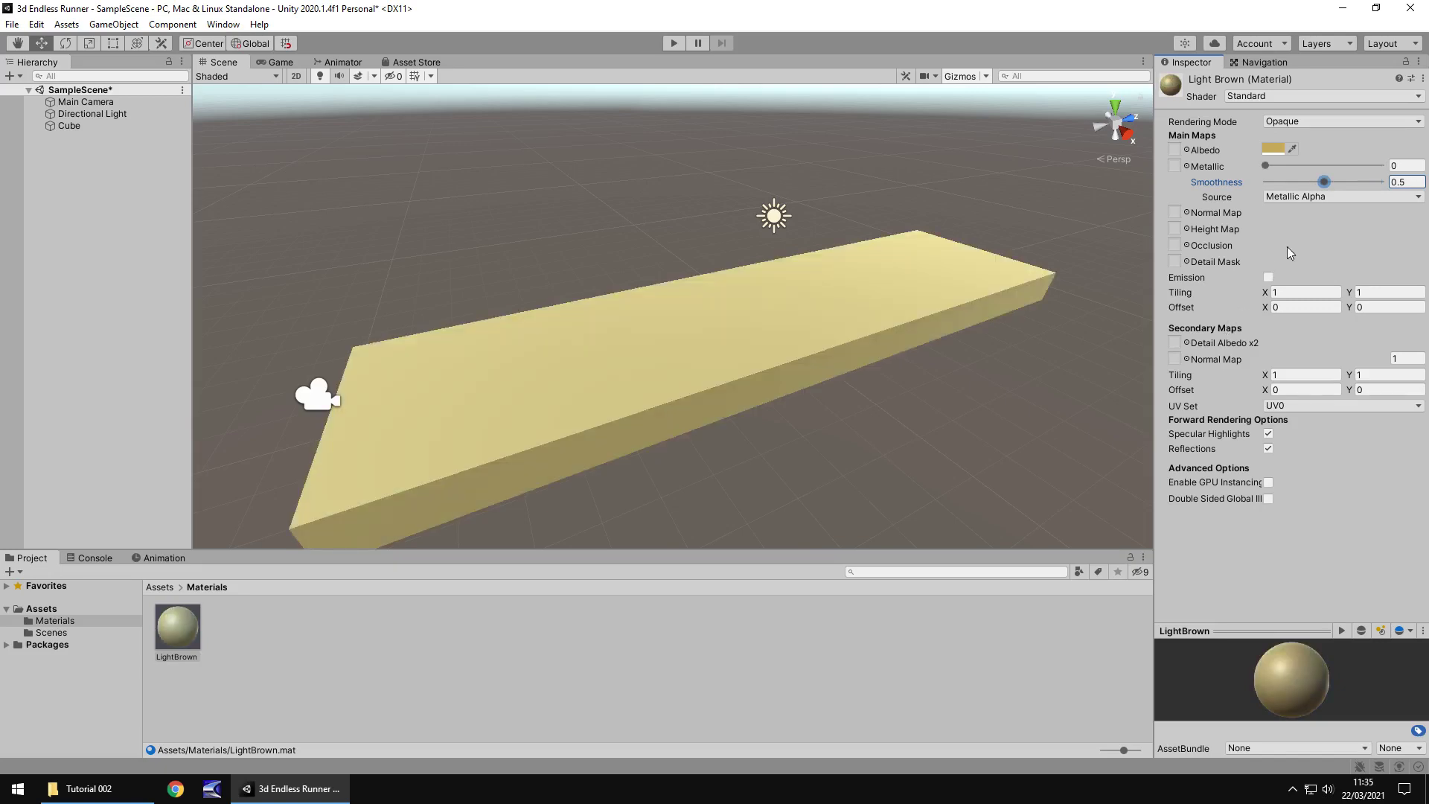
pyautogui.click(1303, 195)
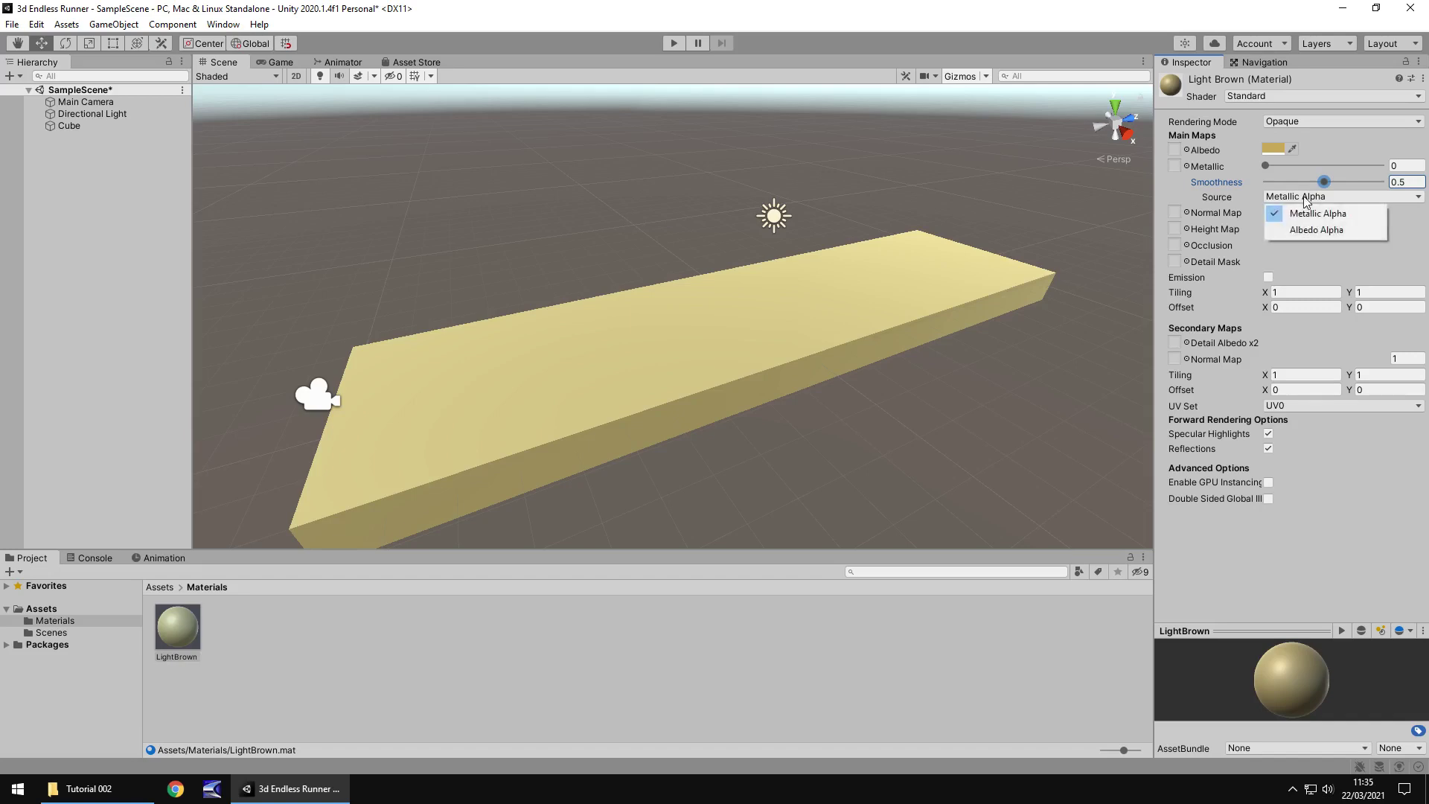
pyautogui.click(1312, 229)
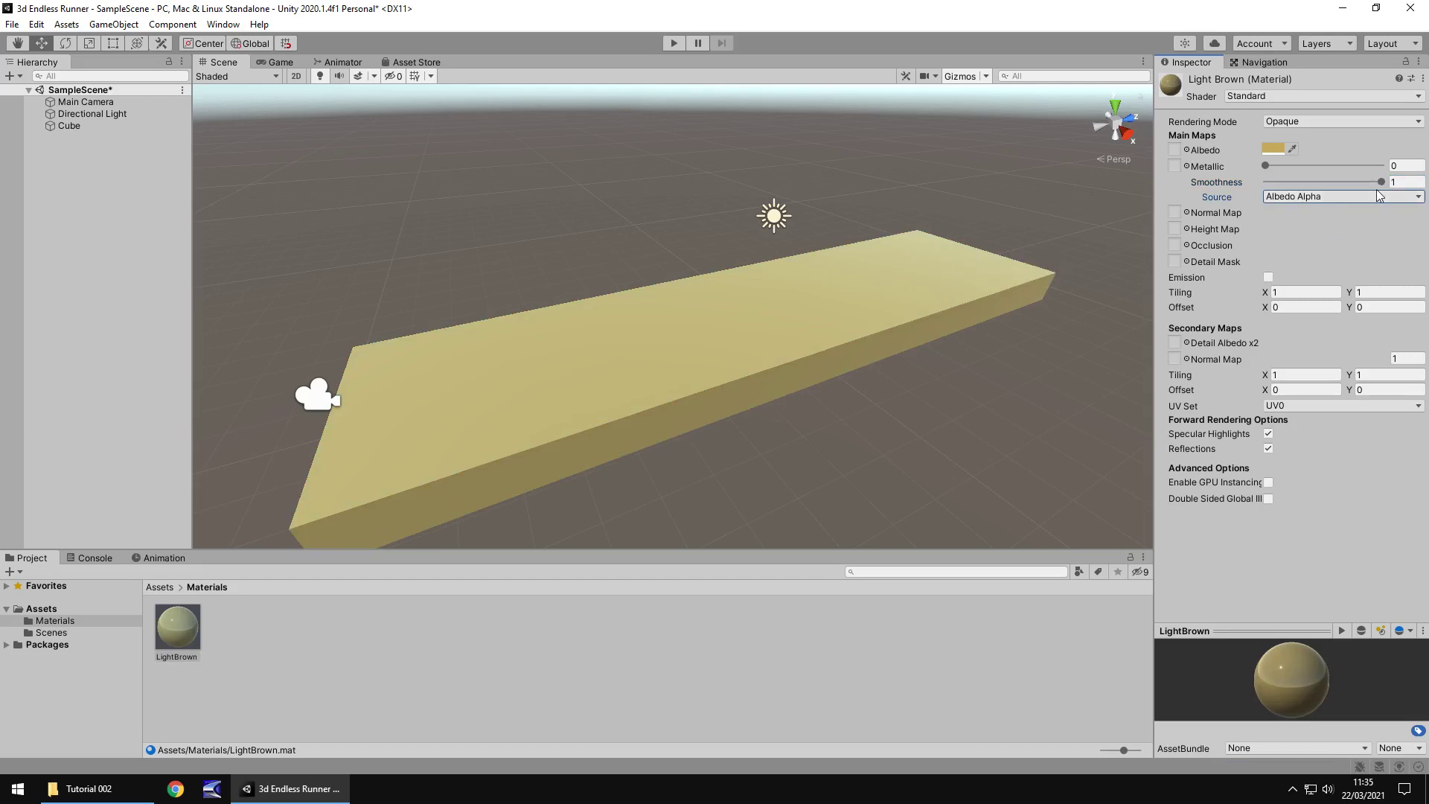
# Step: Lower LightBrown's smoothness to 0.401 and metallic to nearly zero for a matte sandy finish
pyautogui.moveTo(1381, 182); pyautogui.dragTo(1312, 195)
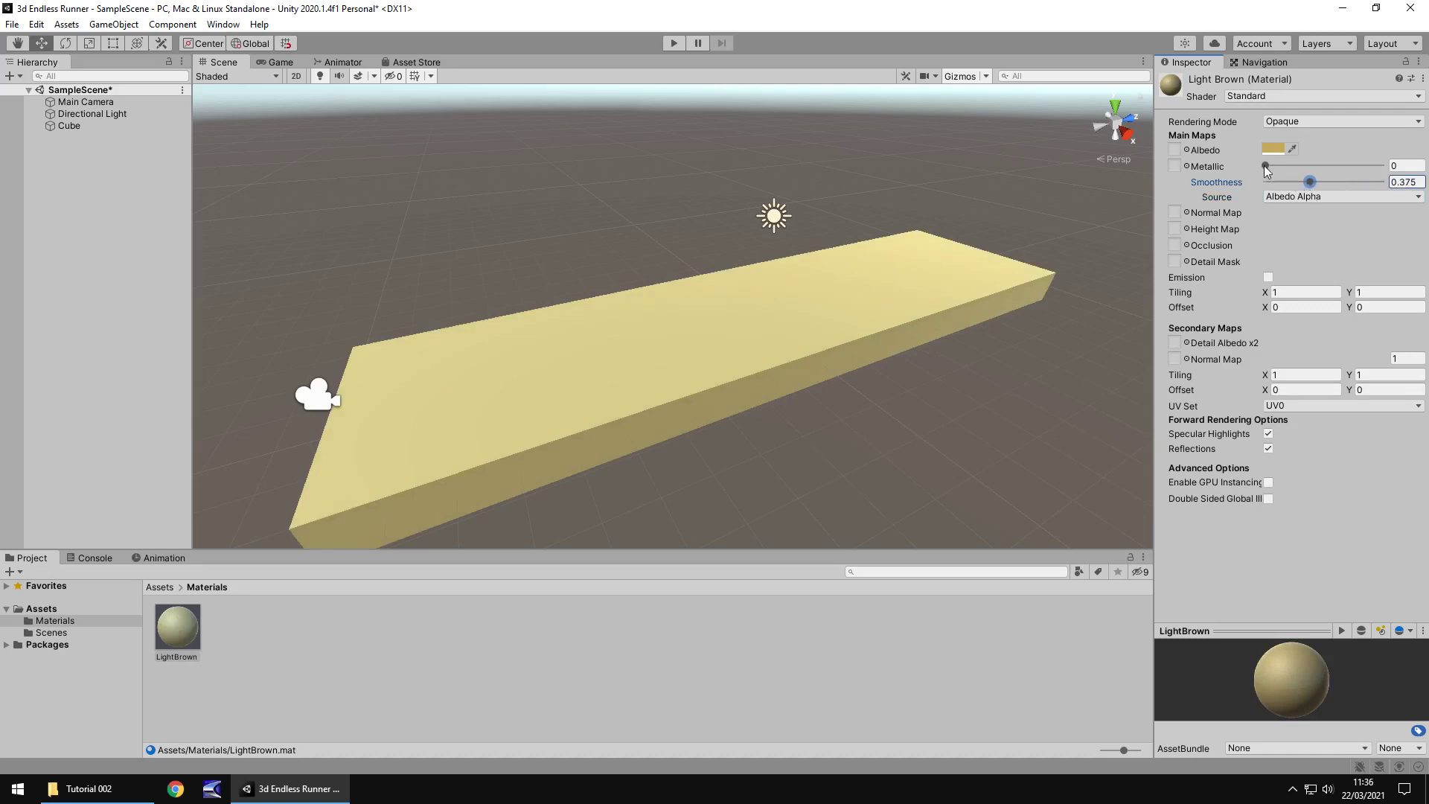
pyautogui.moveTo(1265, 166); pyautogui.dragTo(1382, 168)
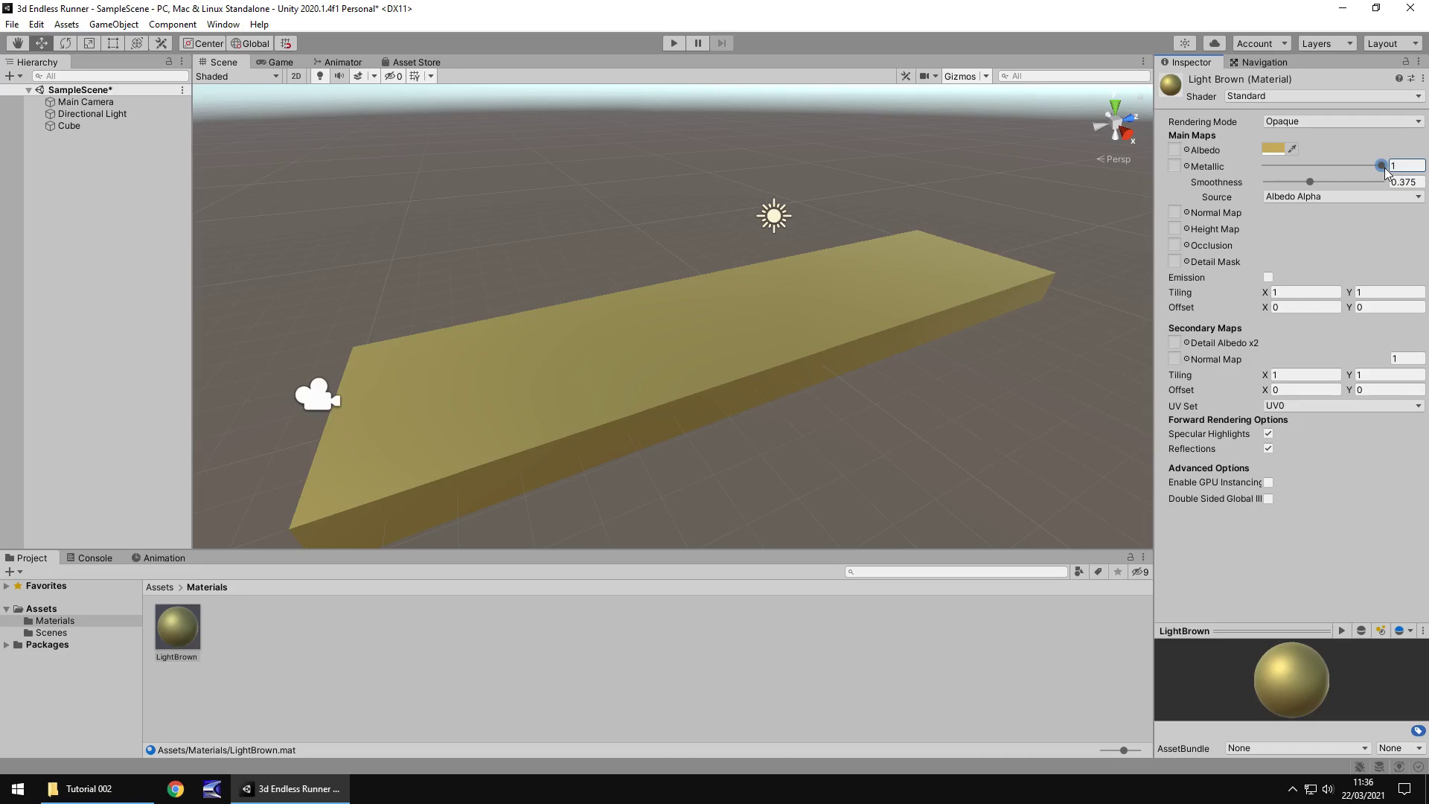
pyautogui.moveTo(1385, 170)
pyautogui.mouseDown()
pyautogui.moveTo(1275, 167)
pyautogui.moveTo(1276, 182)
pyautogui.moveTo(1249, 184)
pyautogui.moveTo(1313, 181)
pyautogui.mouseUp()
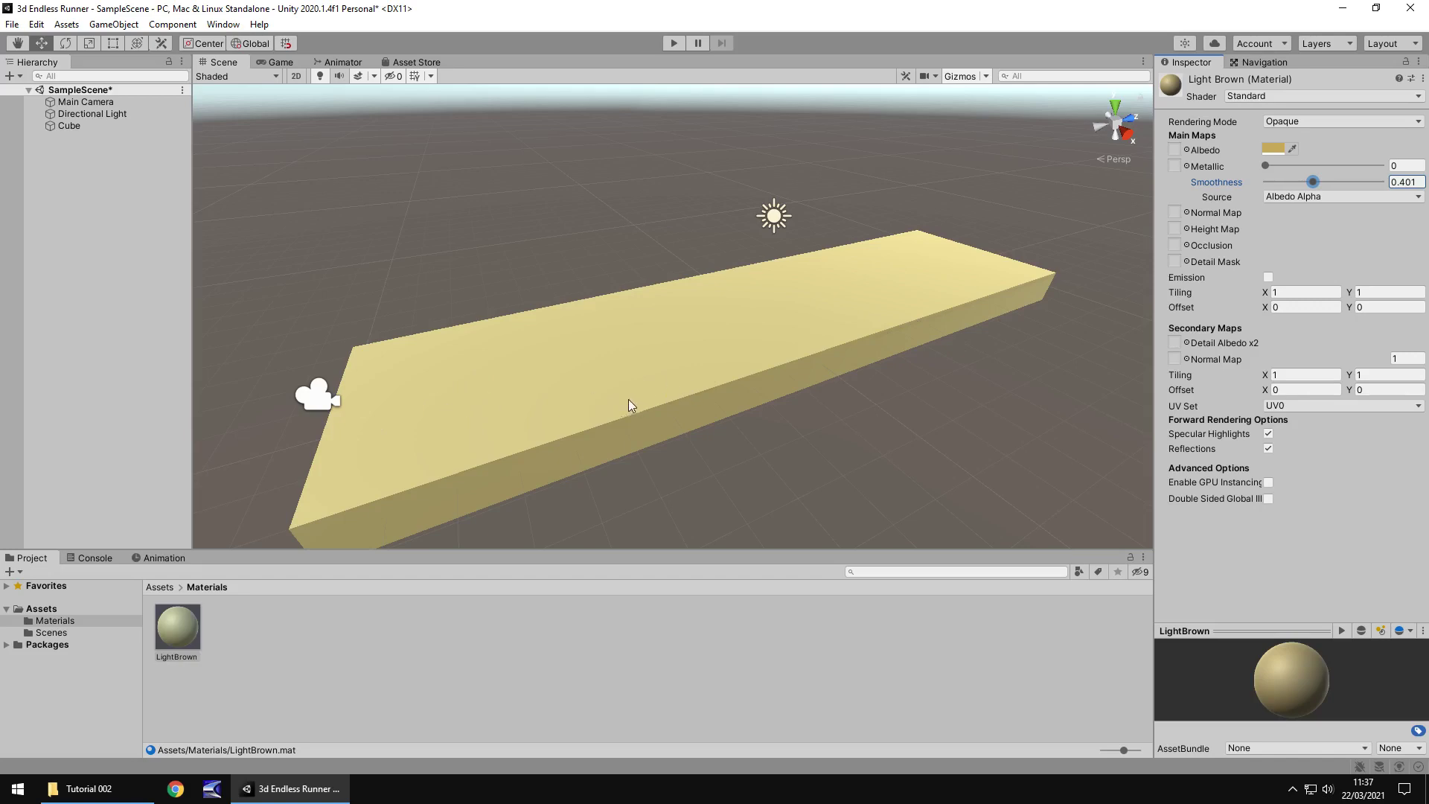
pyautogui.moveTo(609, 333); pyautogui.dragTo(845, 258, button='right')
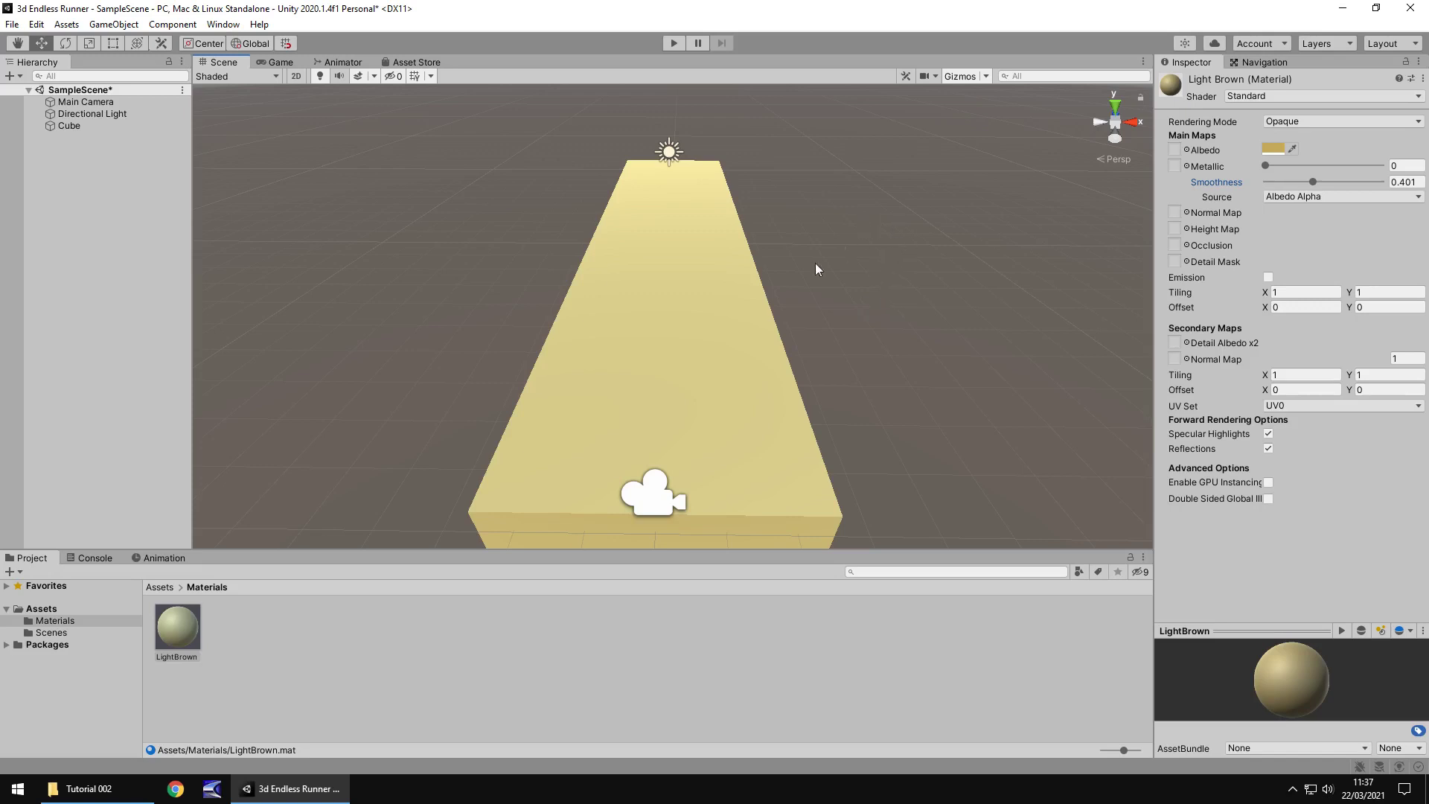
# Step: Rename the Cube object in the Hierarchy to SandFloor
pyautogui.click(714, 271)
pyautogui.keyDown('alt'); pyautogui.moveTo(962, 216); pyautogui.dragTo(589, 263); pyautogui.keyUp('alt')
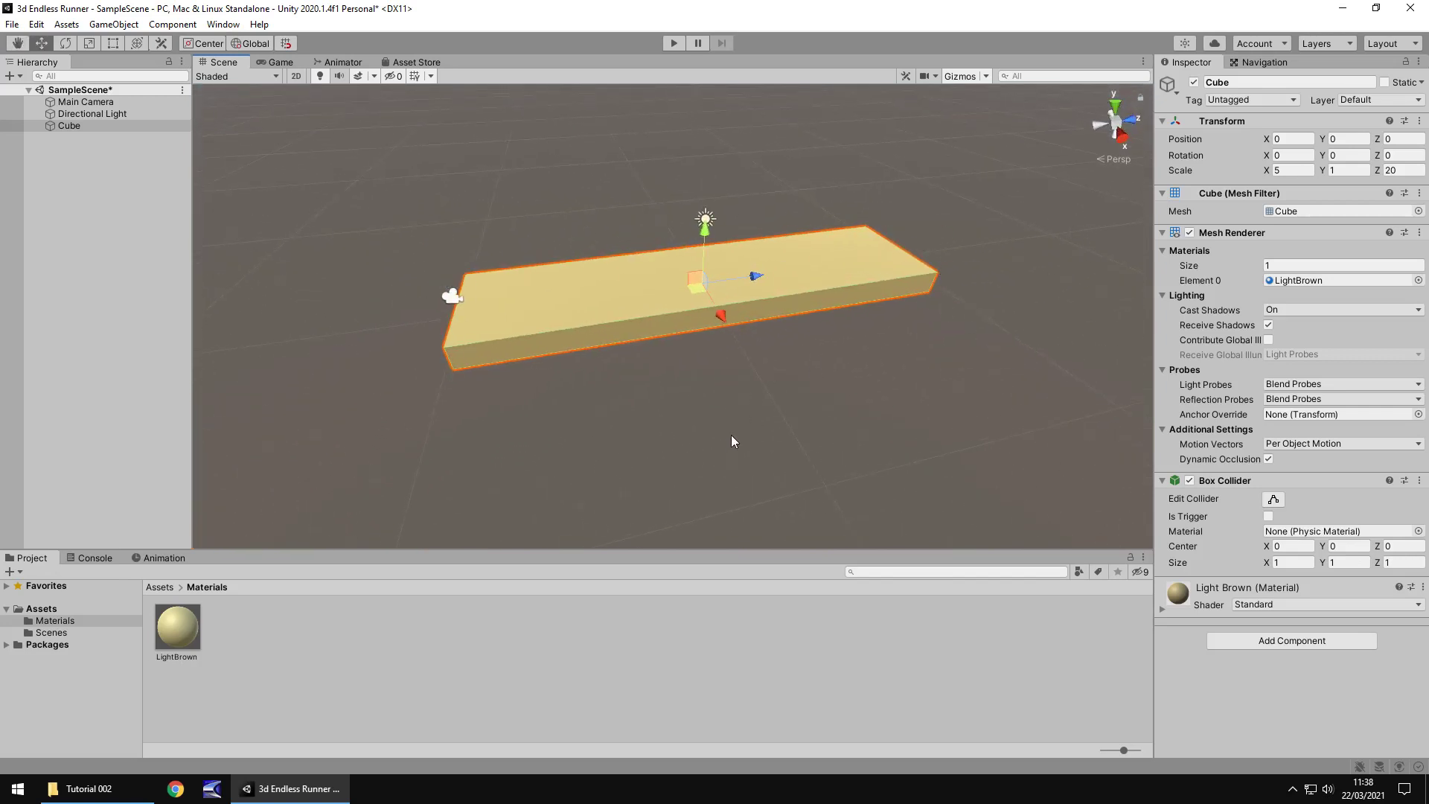
pyautogui.click(82, 128)
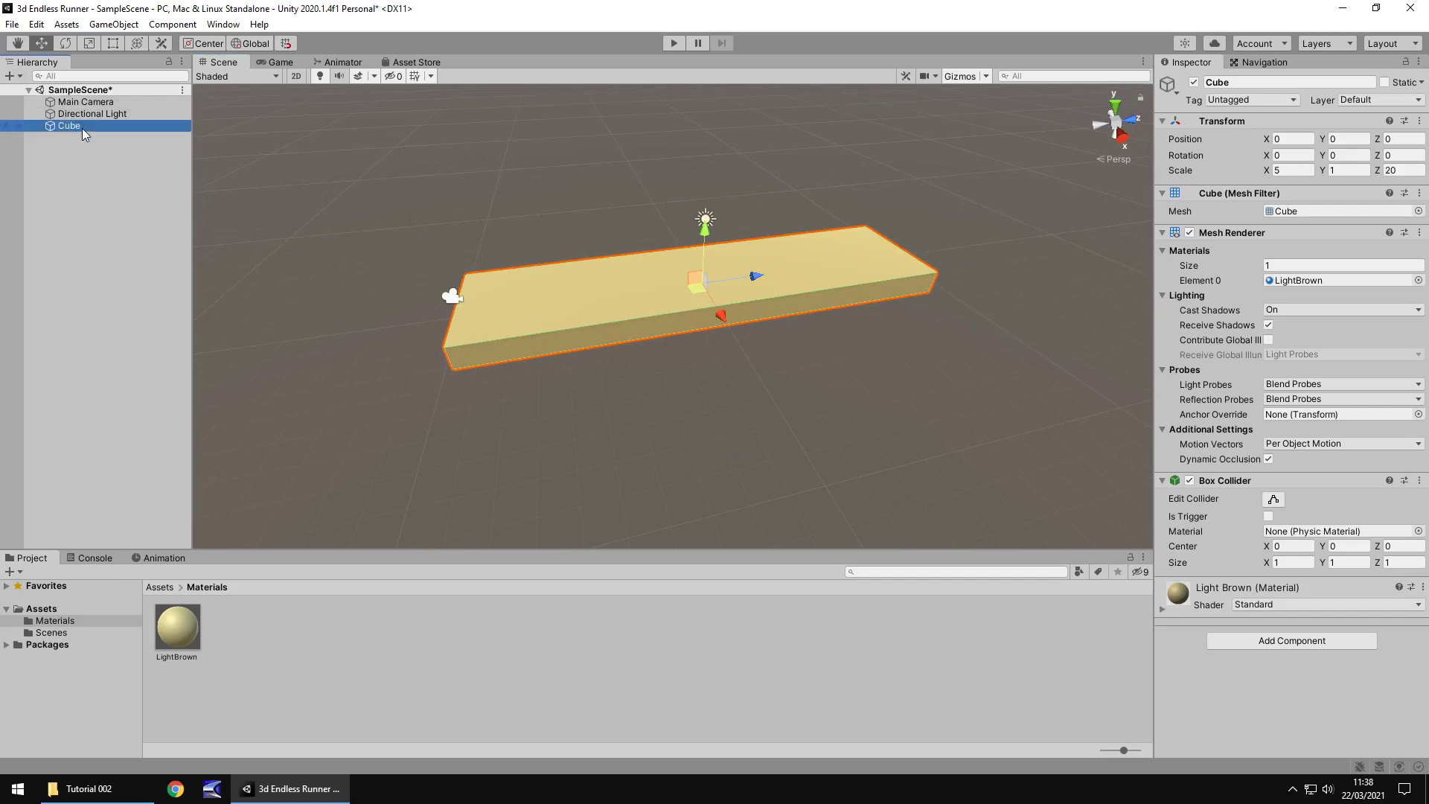
pyautogui.rightClick(82, 127)
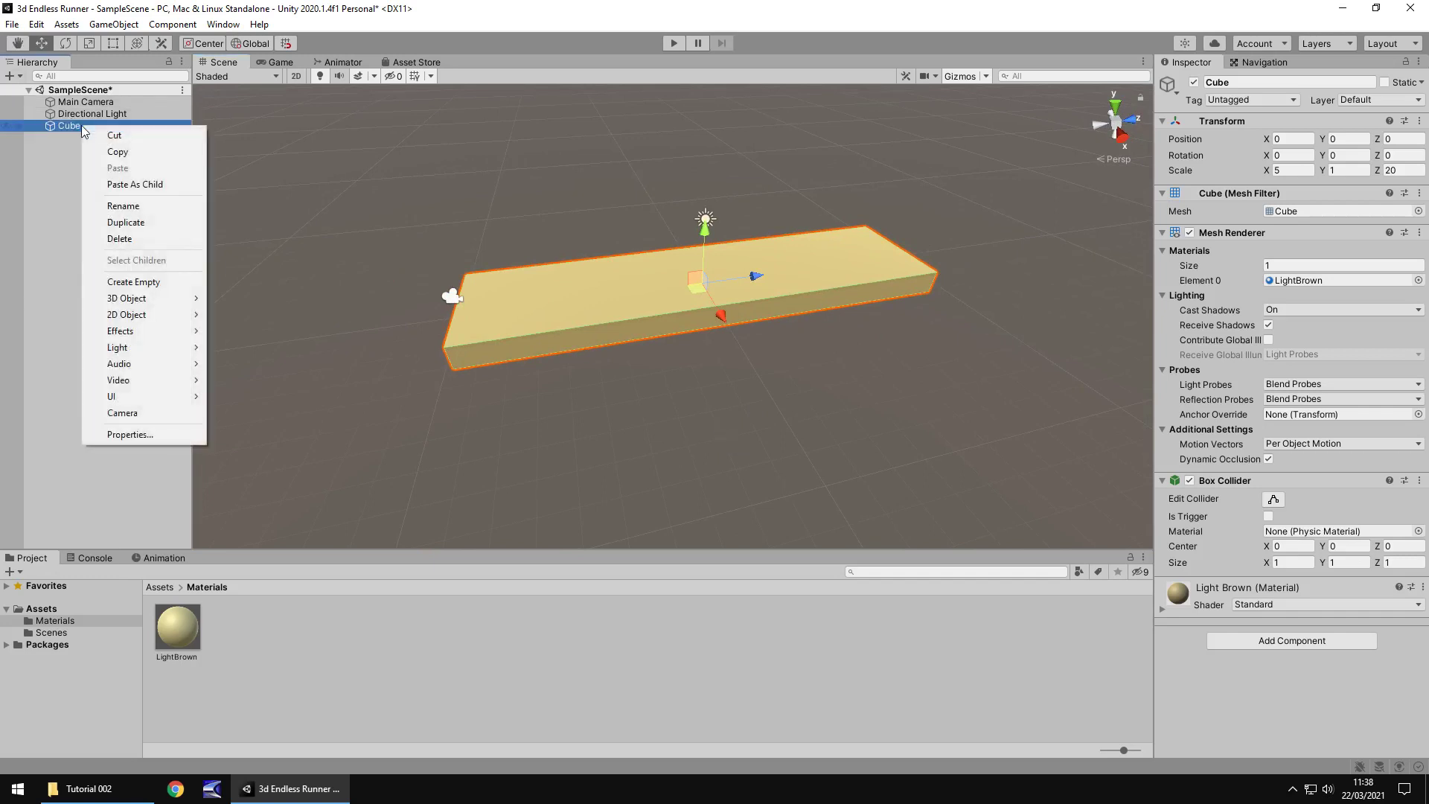
pyautogui.click(132, 205)
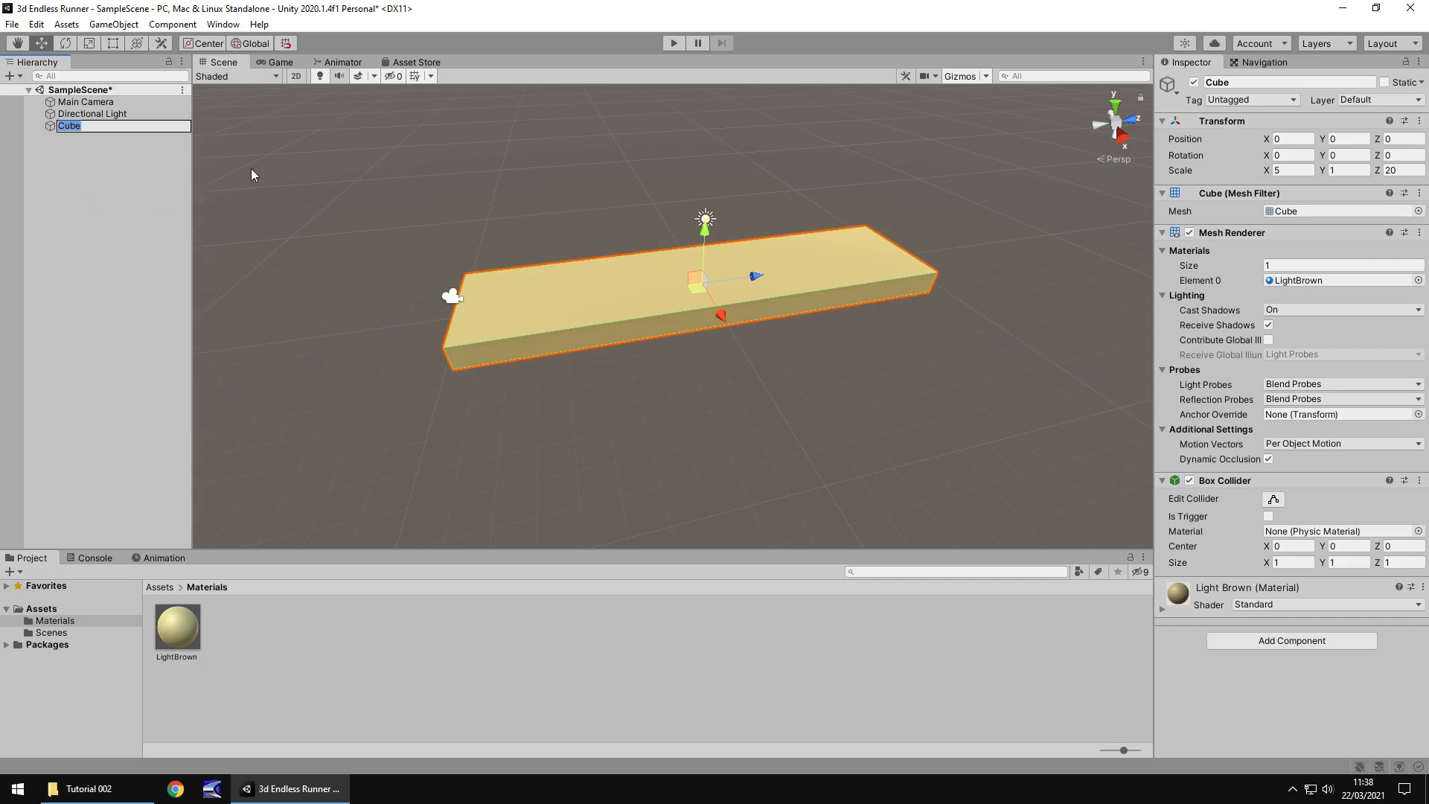
pyautogui.write('SandFloor')
# Step: Confirm the SandFloor name, duplicate it, and move SandFloor (1) forward to Z 21.9
pyautogui.press('Return')
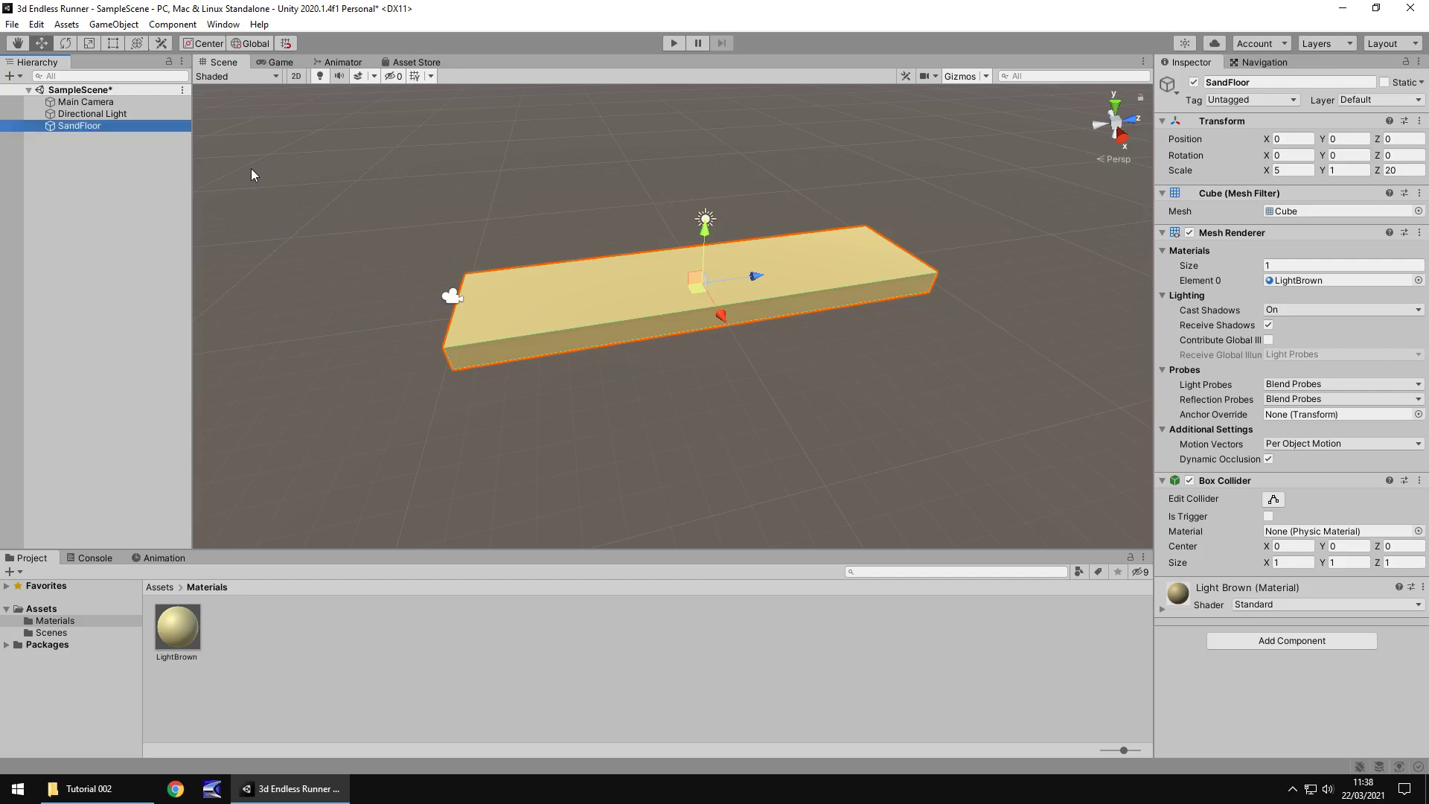
pyautogui.hotkey('ctrl', 'd')
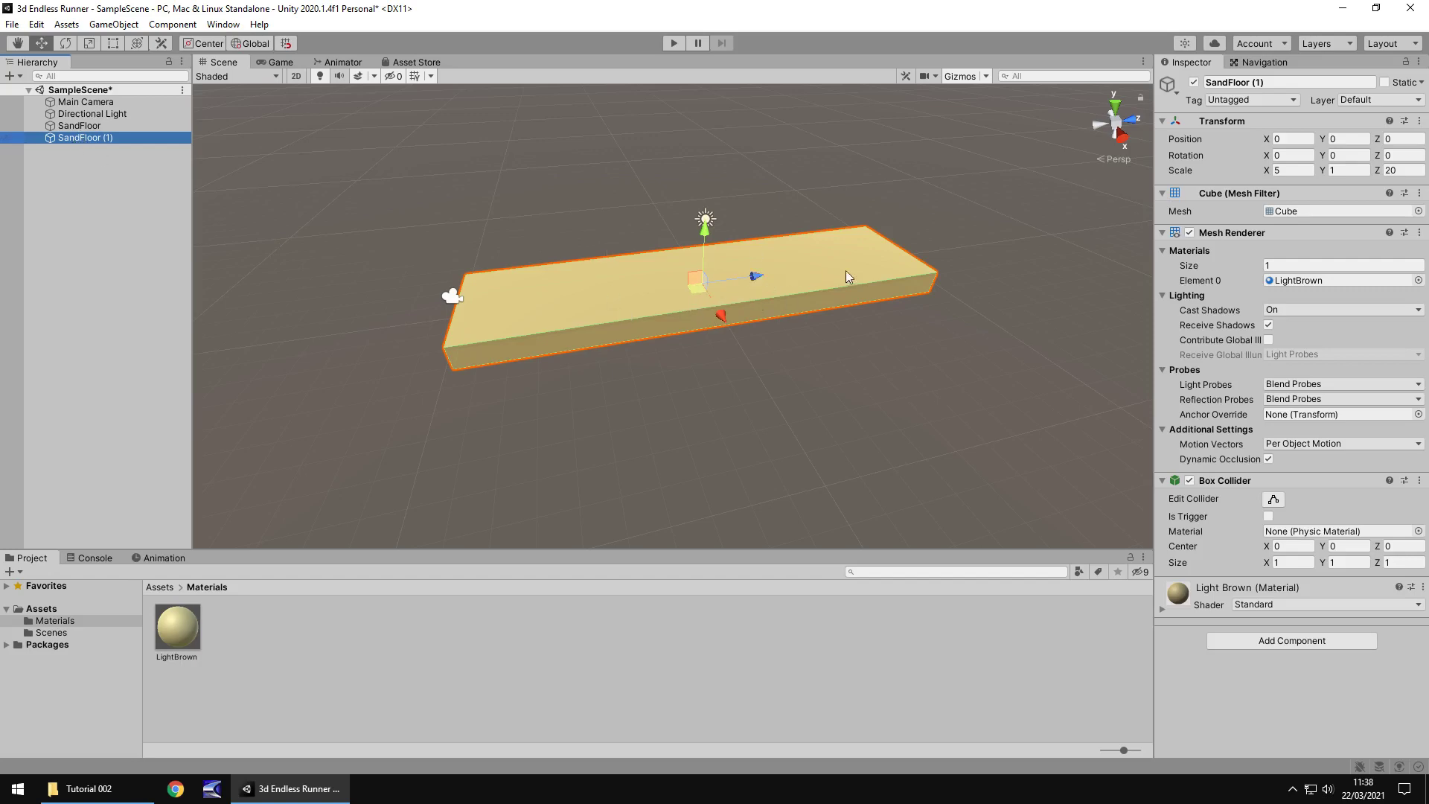
pyautogui.moveTo(762, 280); pyautogui.dragTo(1109, 226)
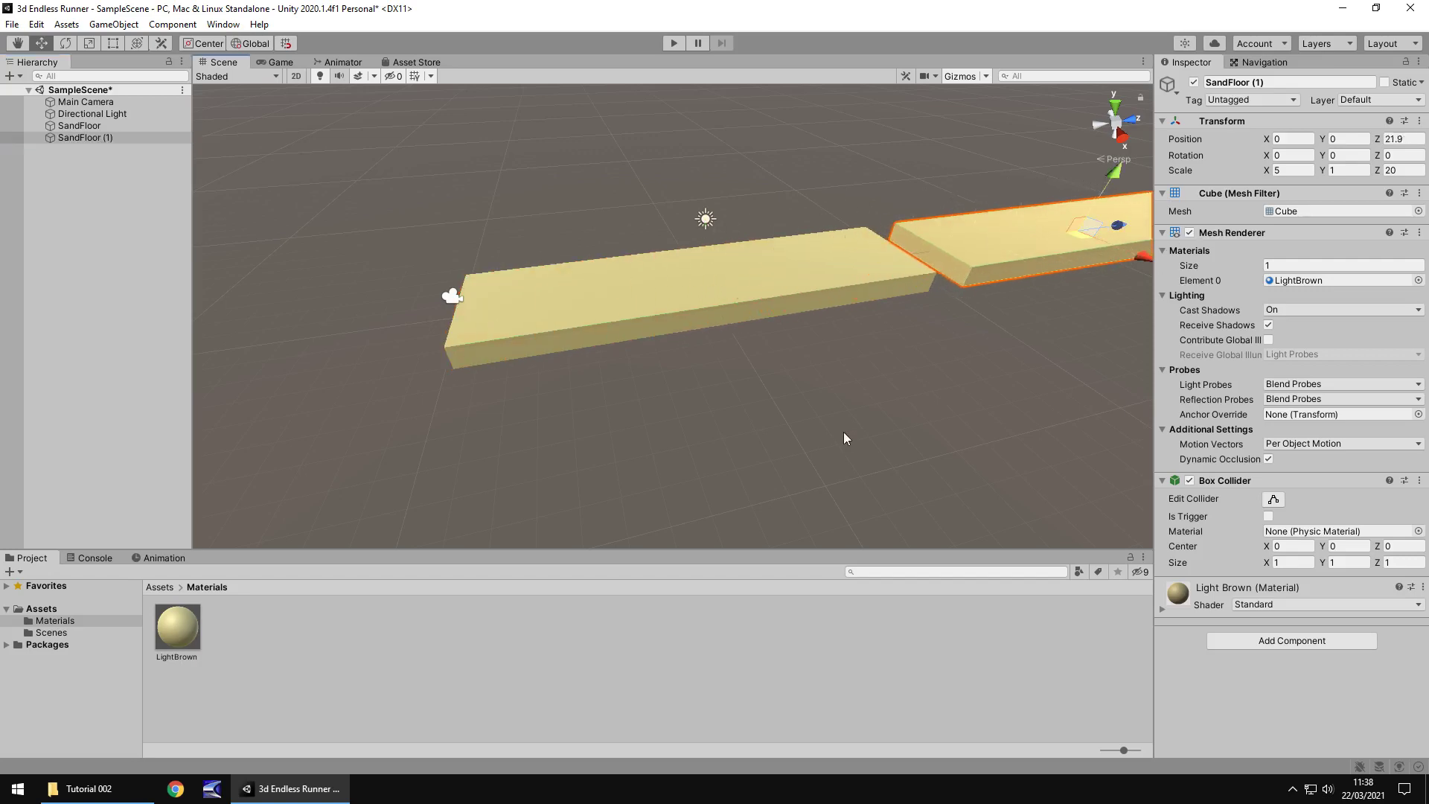
pyautogui.click(736, 262)
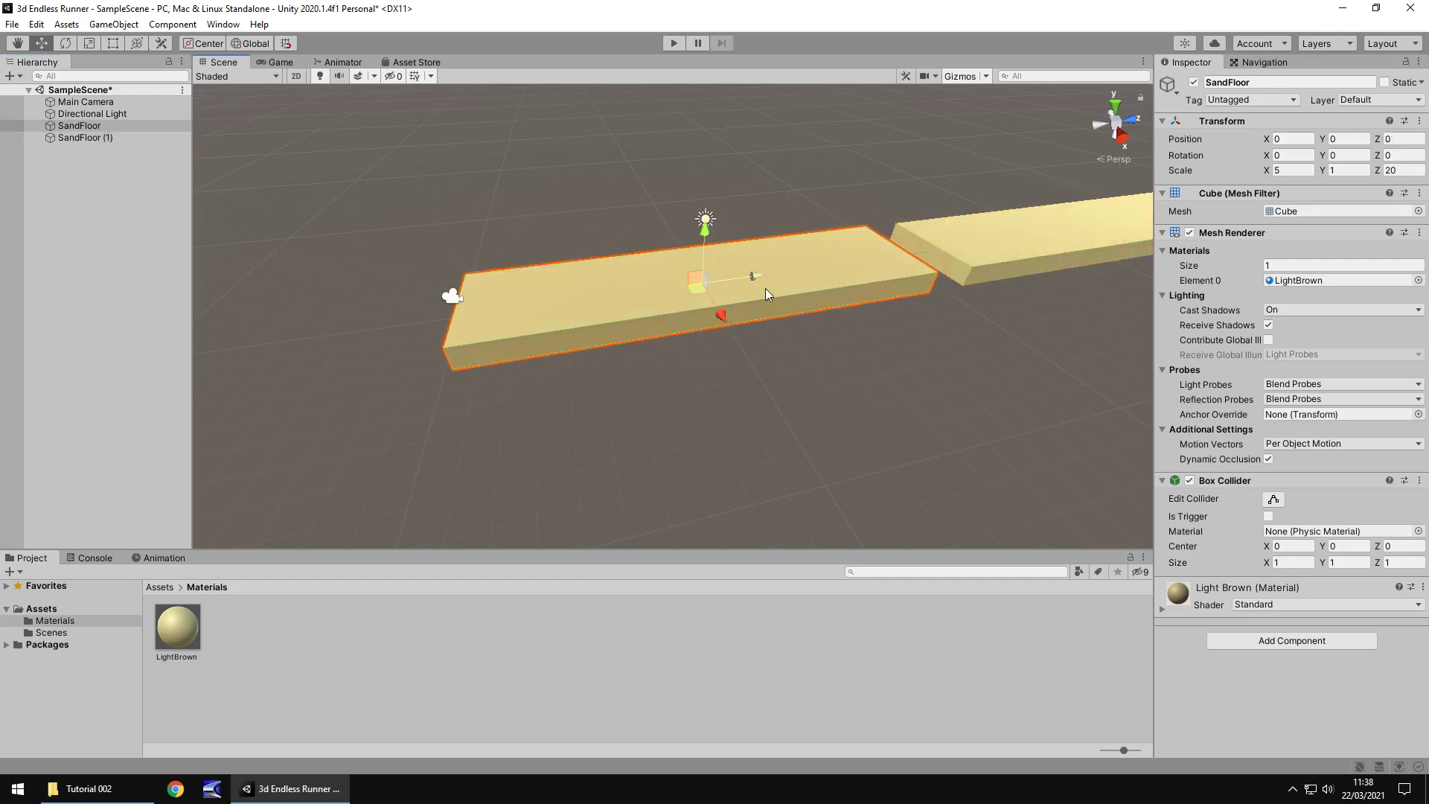
# Step: Try other Z positions for SandFloor (1), then undo back to Z 0 over the original slab
pyautogui.click(1027, 246)
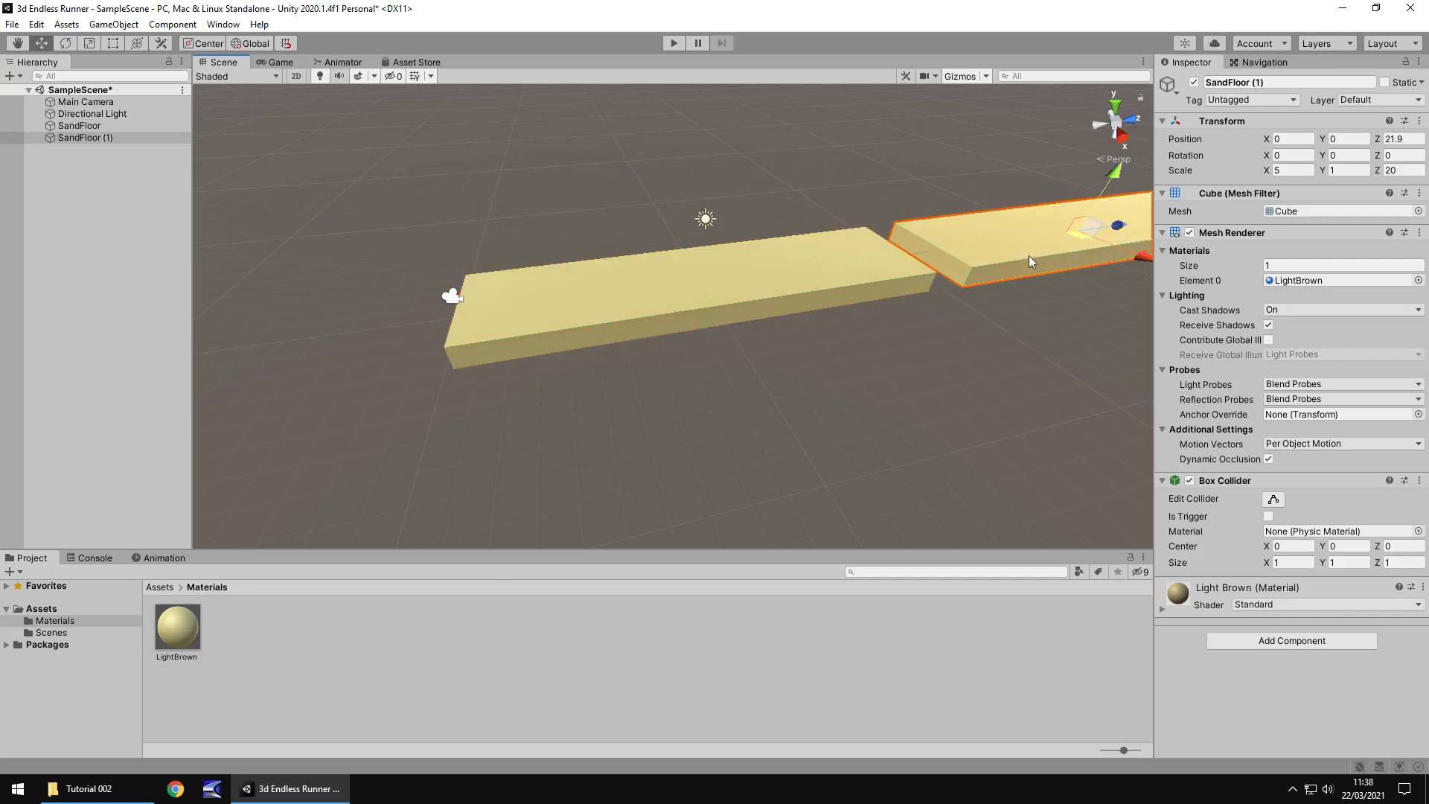
pyautogui.hotkey('ctrl', 'z')
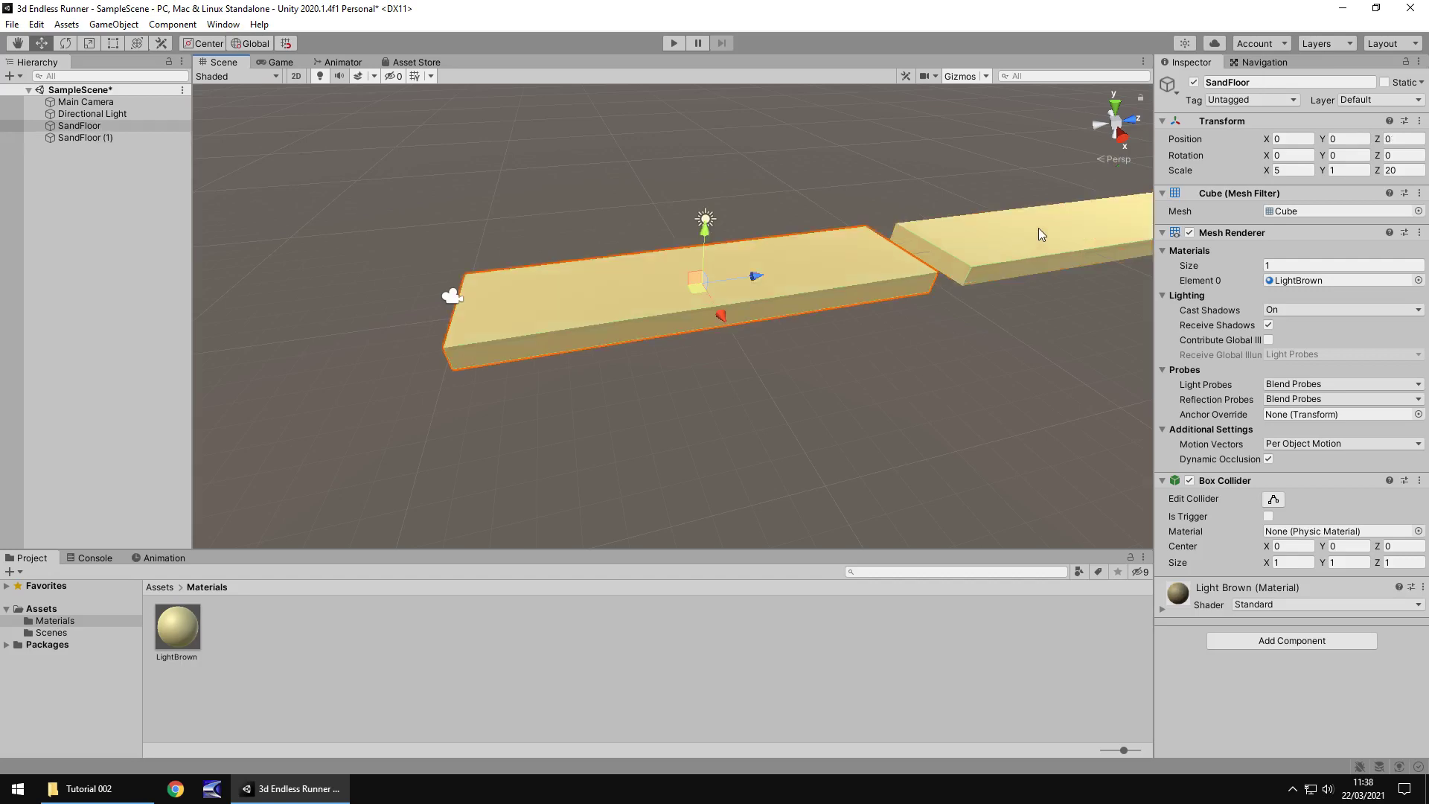
pyautogui.hotkey('ctrl', 'z')
pyautogui.hotkey('ctrl', 'z')
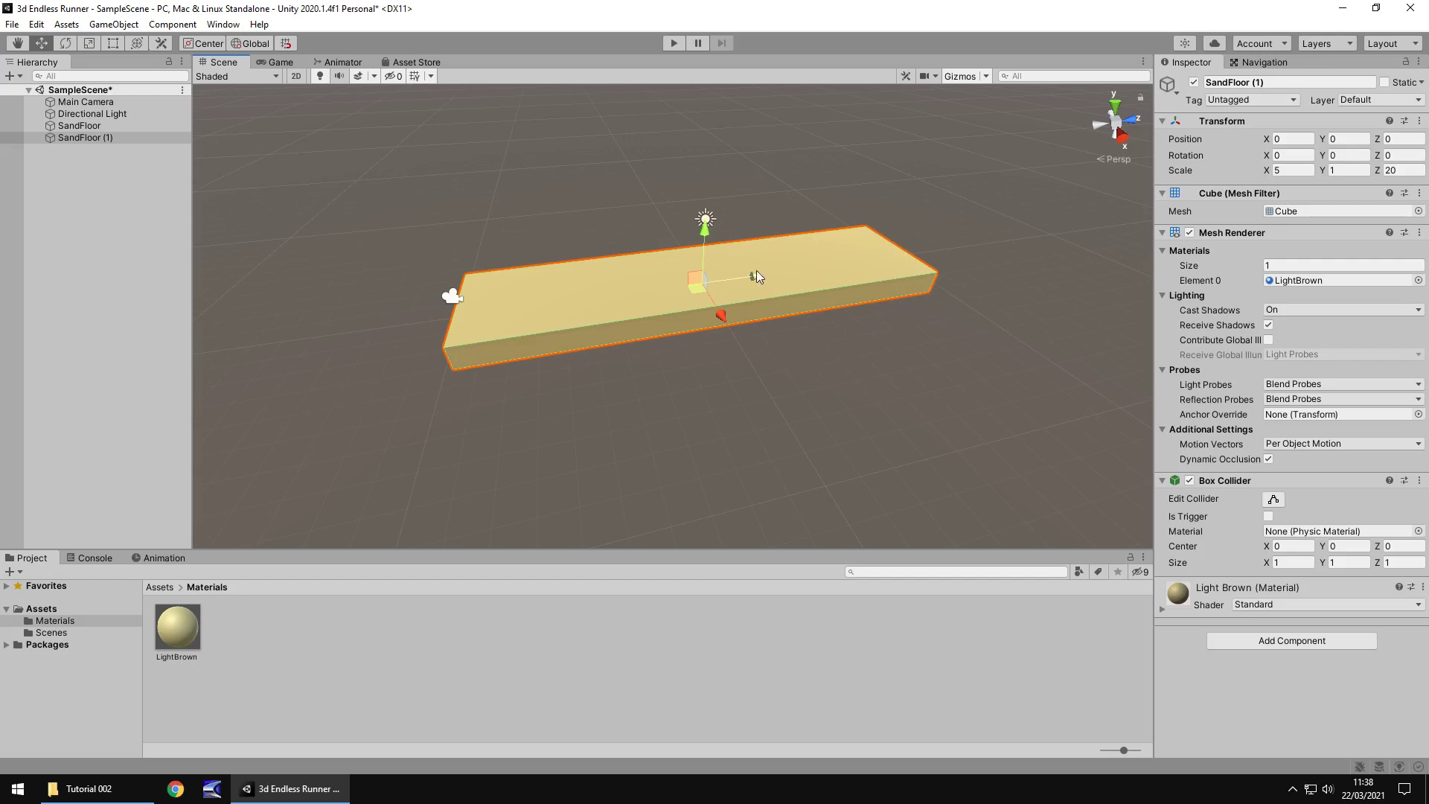
pyautogui.moveTo(749, 276); pyautogui.dragTo(1060, 266)
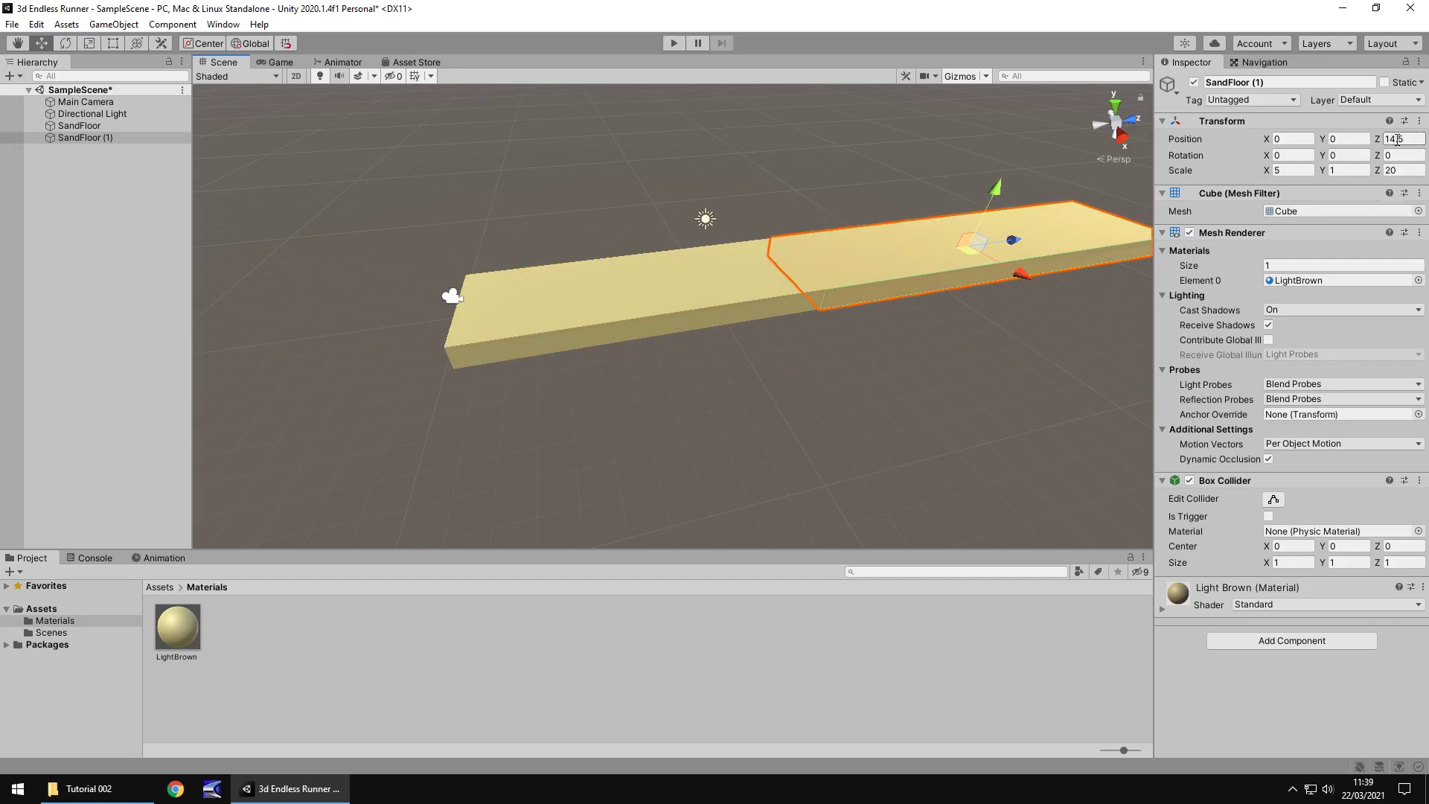
pyautogui.moveTo(1012, 239); pyautogui.dragTo(959, 253)
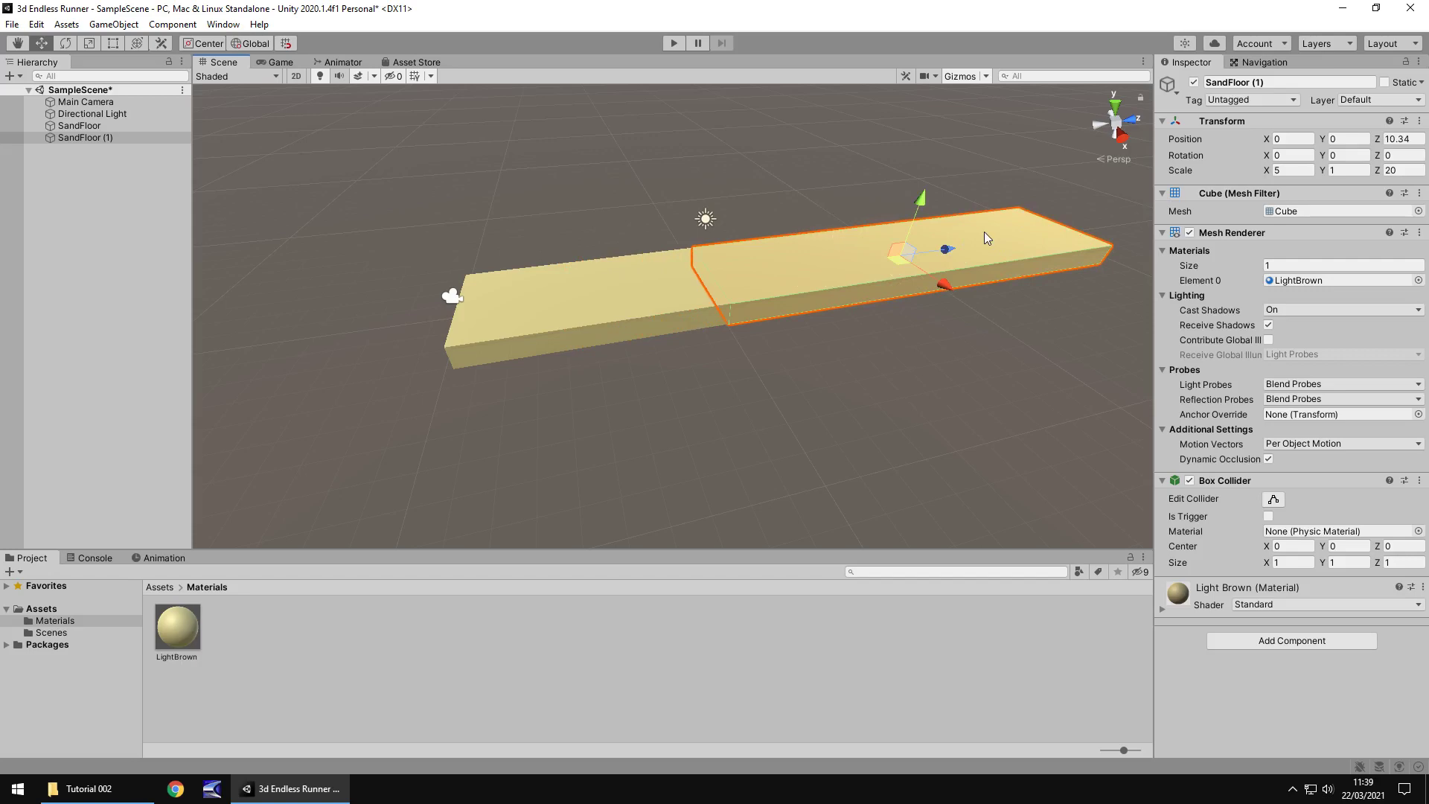
pyautogui.hotkey('ctrl', 'z')
pyautogui.hotkey('ctrl', 'z')
pyautogui.hotkey('ctrl', 'z')
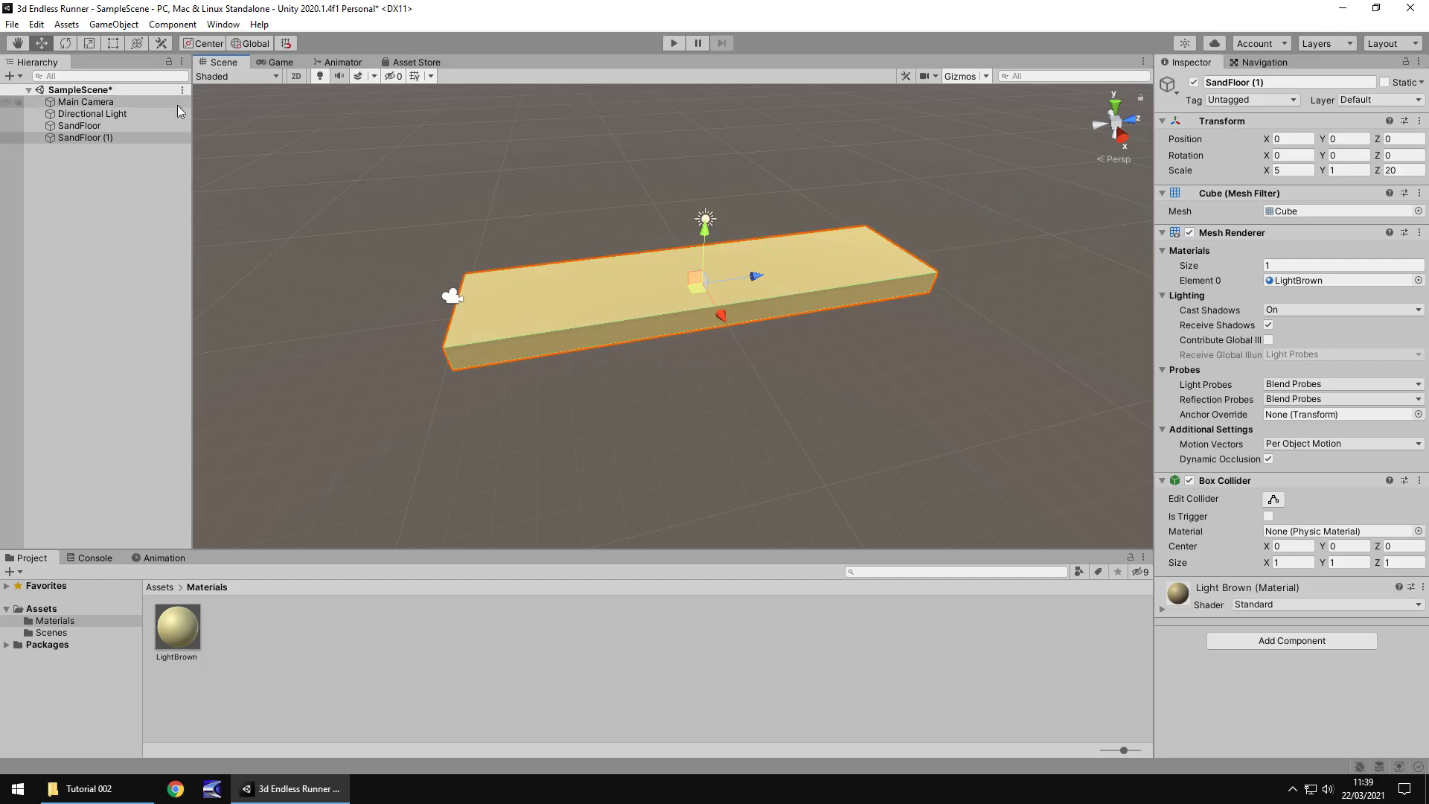
pyautogui.click(36, 24)
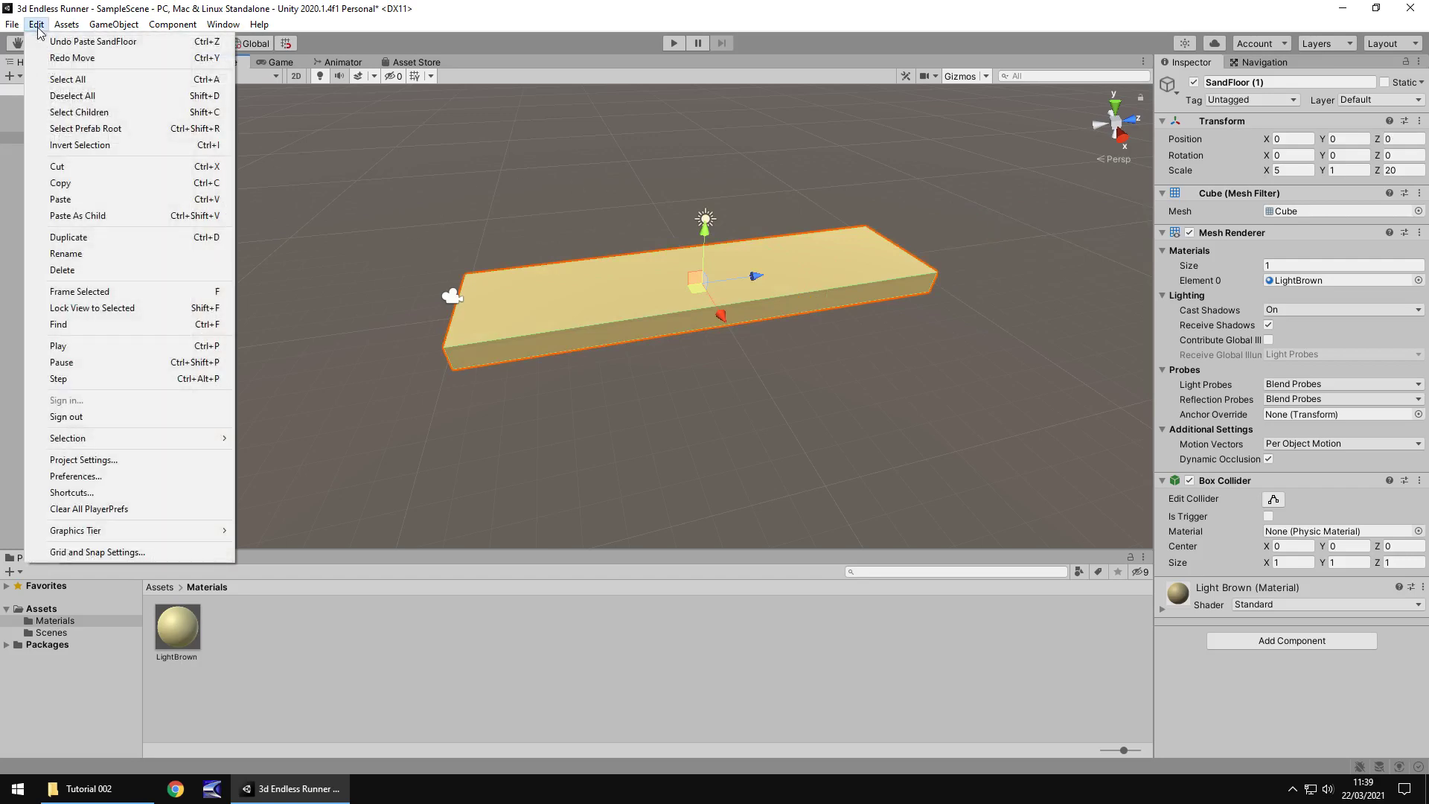
# Step: Set the move snap increment to 1 and slide SandFloor (1) to Z 20, end to end with the first slab
pyautogui.click(97, 553)
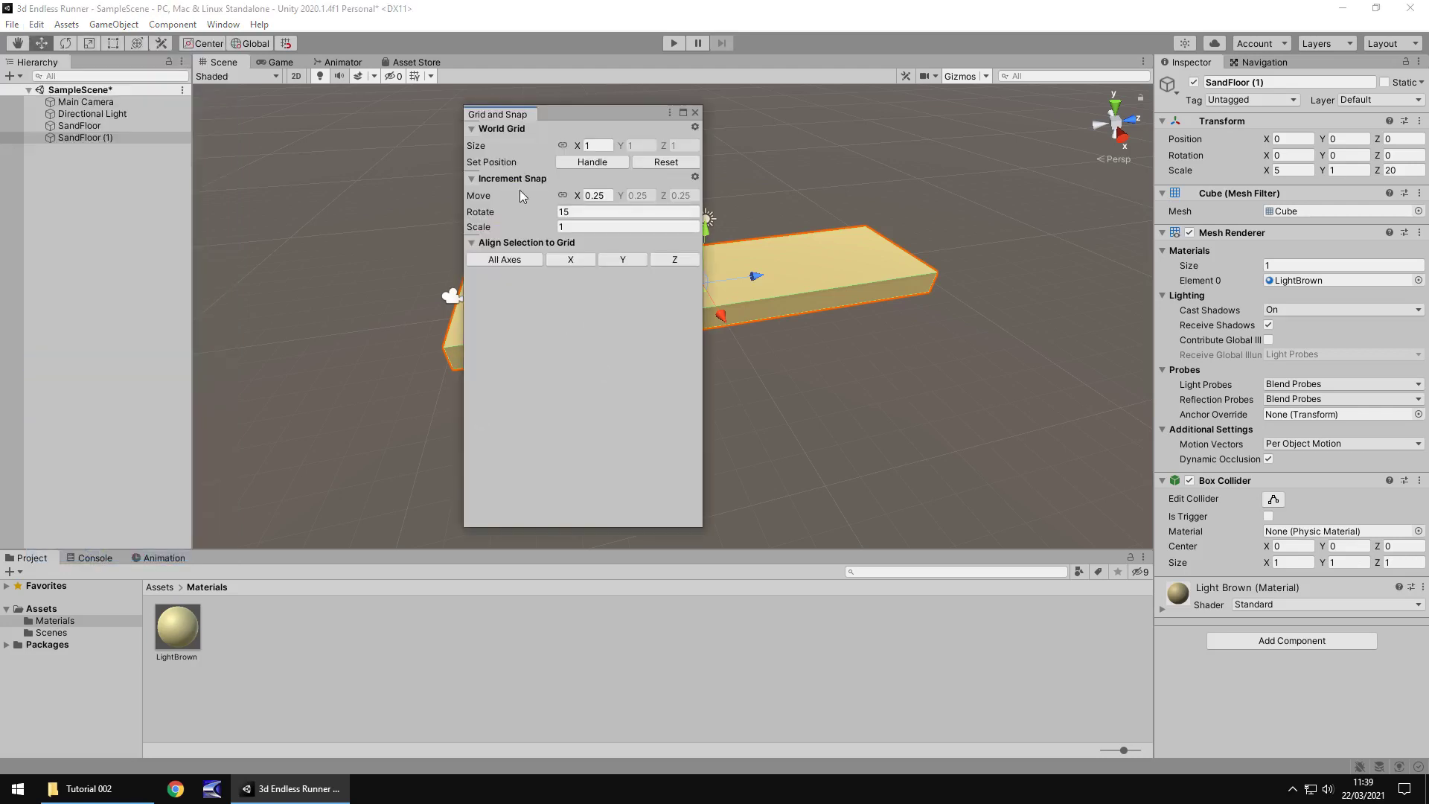
pyautogui.click(607, 195)
pyautogui.doubleClick(611, 195)
pyautogui.write('1')
pyautogui.click(696, 112)
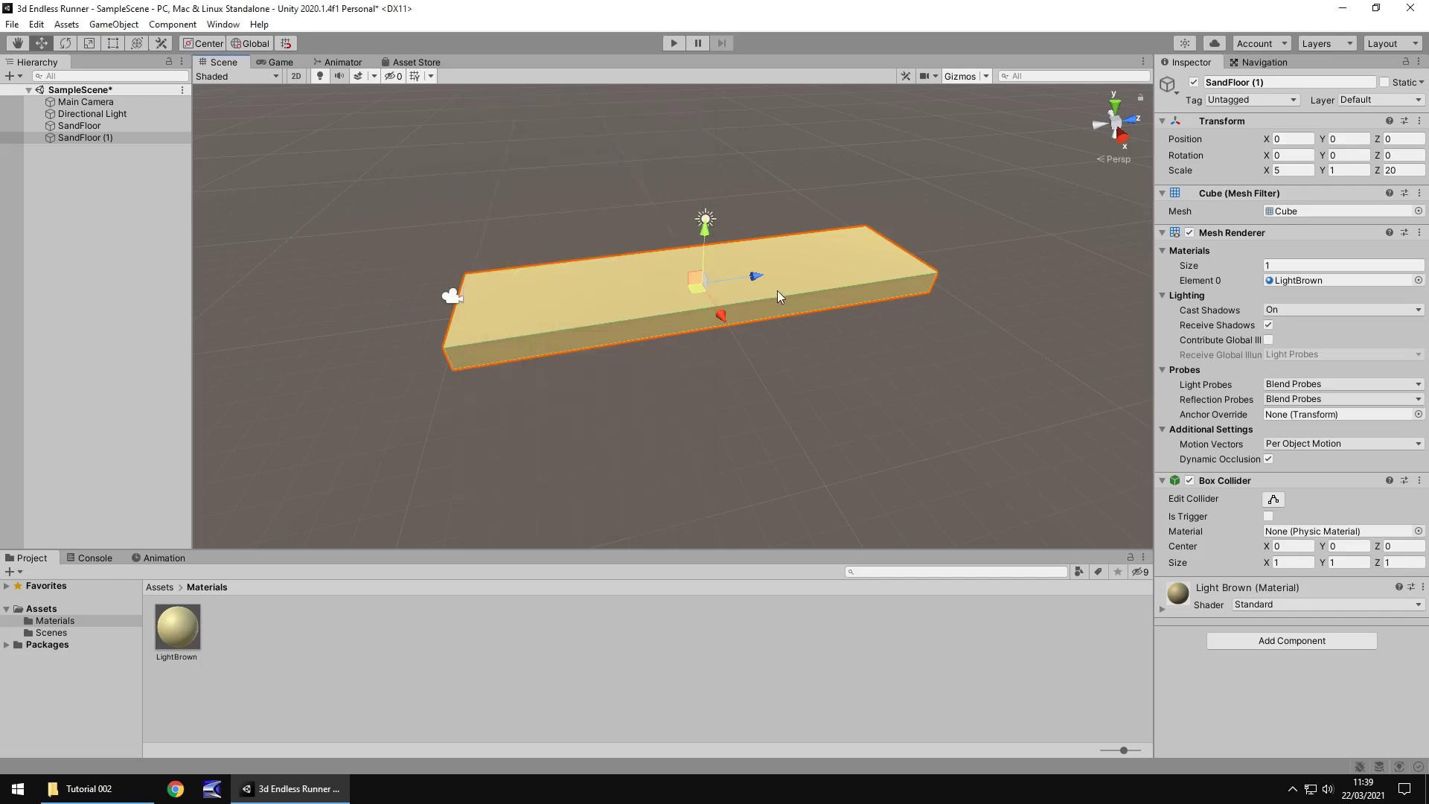
pyautogui.moveTo(758, 275); pyautogui.dragTo(887, 266)
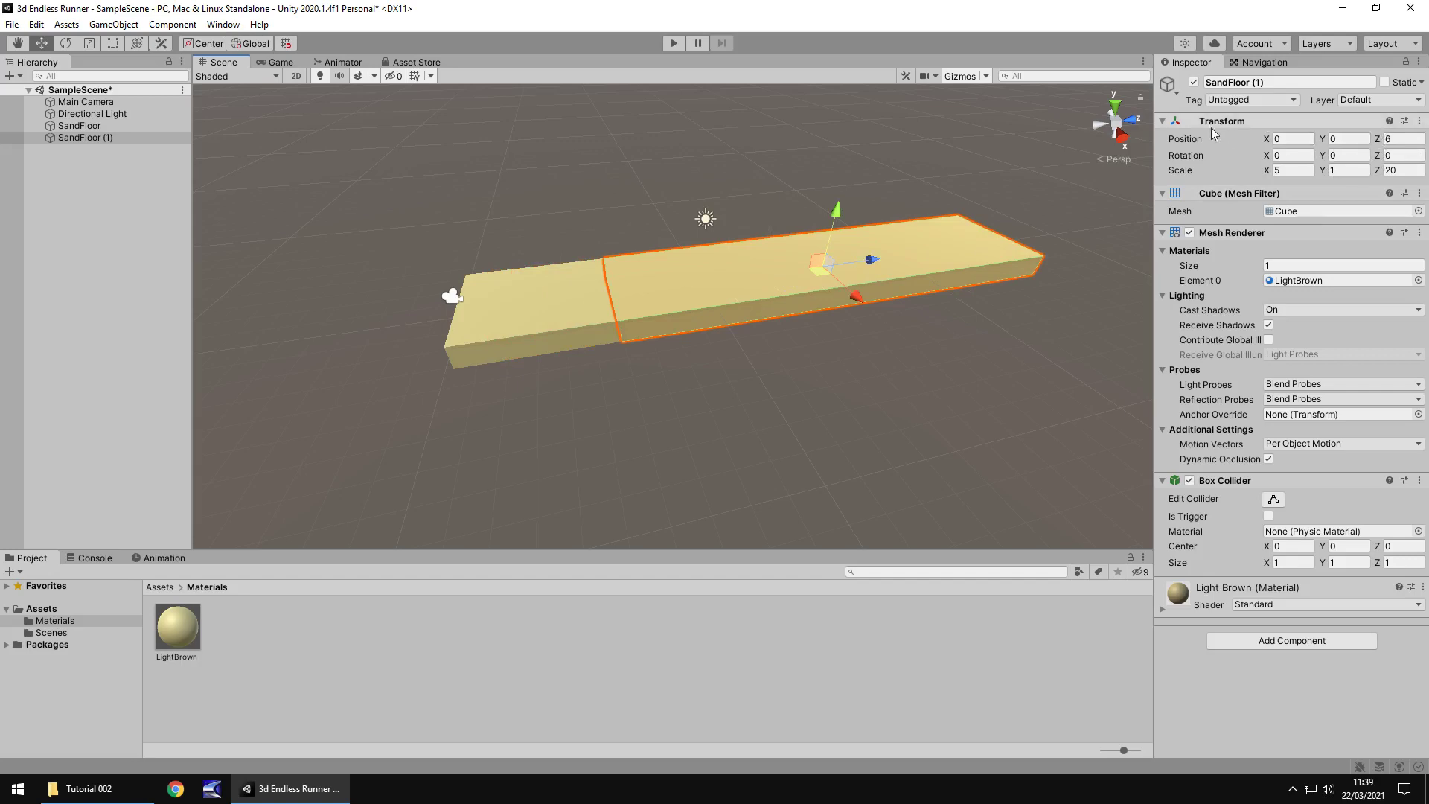
pyautogui.moveTo(870, 259); pyautogui.dragTo(1127, 207)
# Step: Deselect the slab and preview the floor through the Game camera, then return to the Scene view
pyautogui.click(1037, 315)
pyautogui.keyDown('alt'); pyautogui.moveTo(1037, 316); pyautogui.dragTo(850, 446); pyautogui.keyUp('alt')
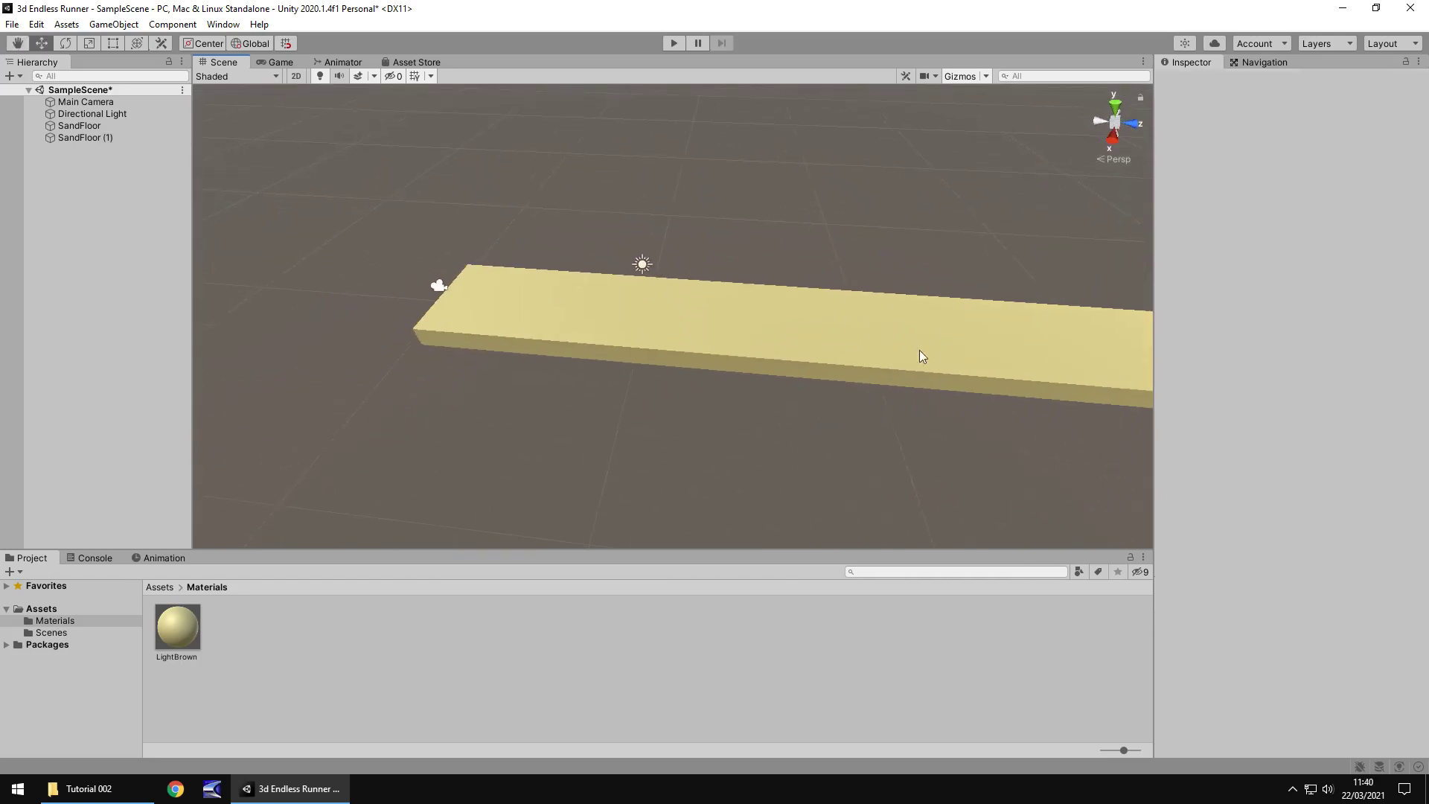
pyautogui.click(287, 65)
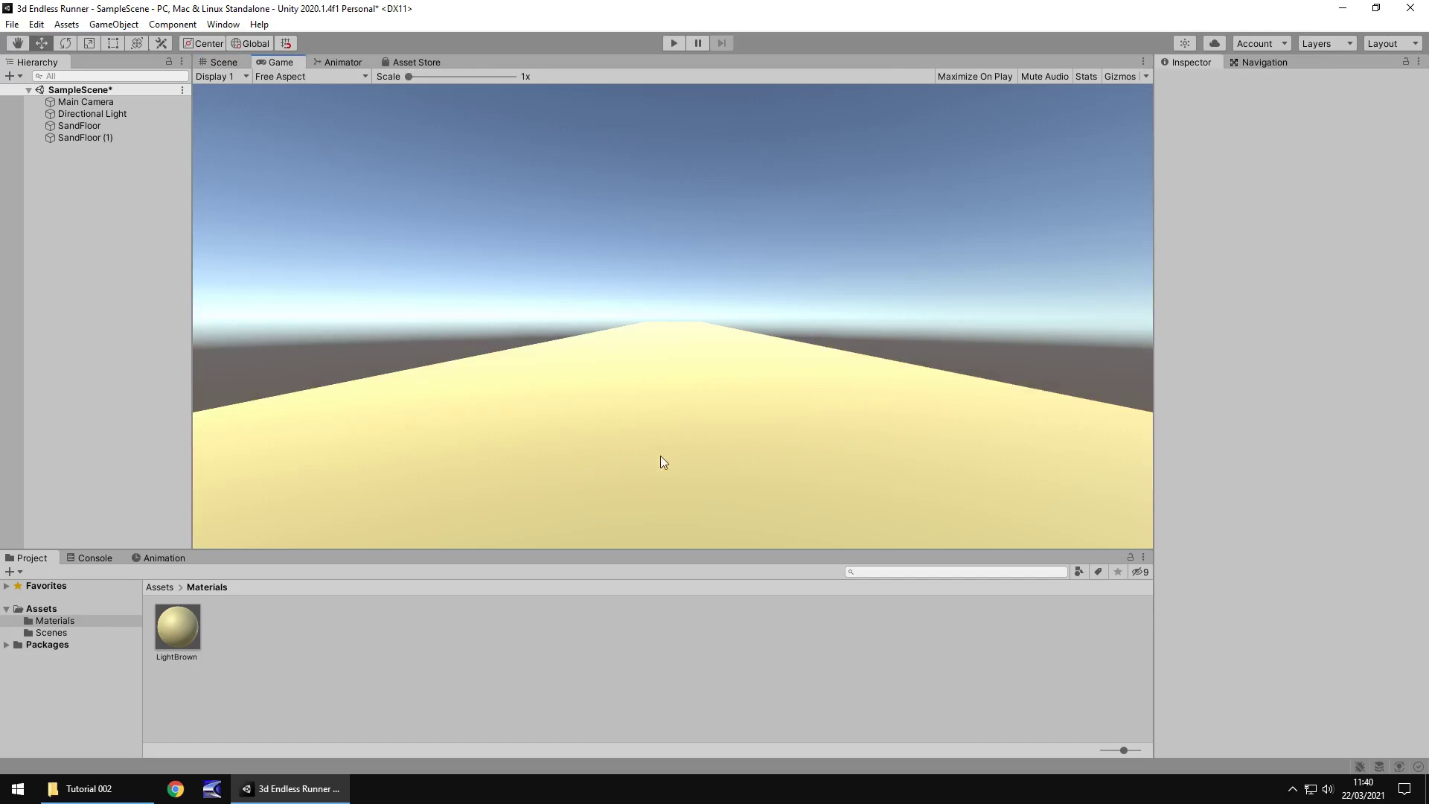
pyautogui.click(224, 62)
pyautogui.moveTo(711, 461); pyautogui.dragTo(743, 438, button='right')
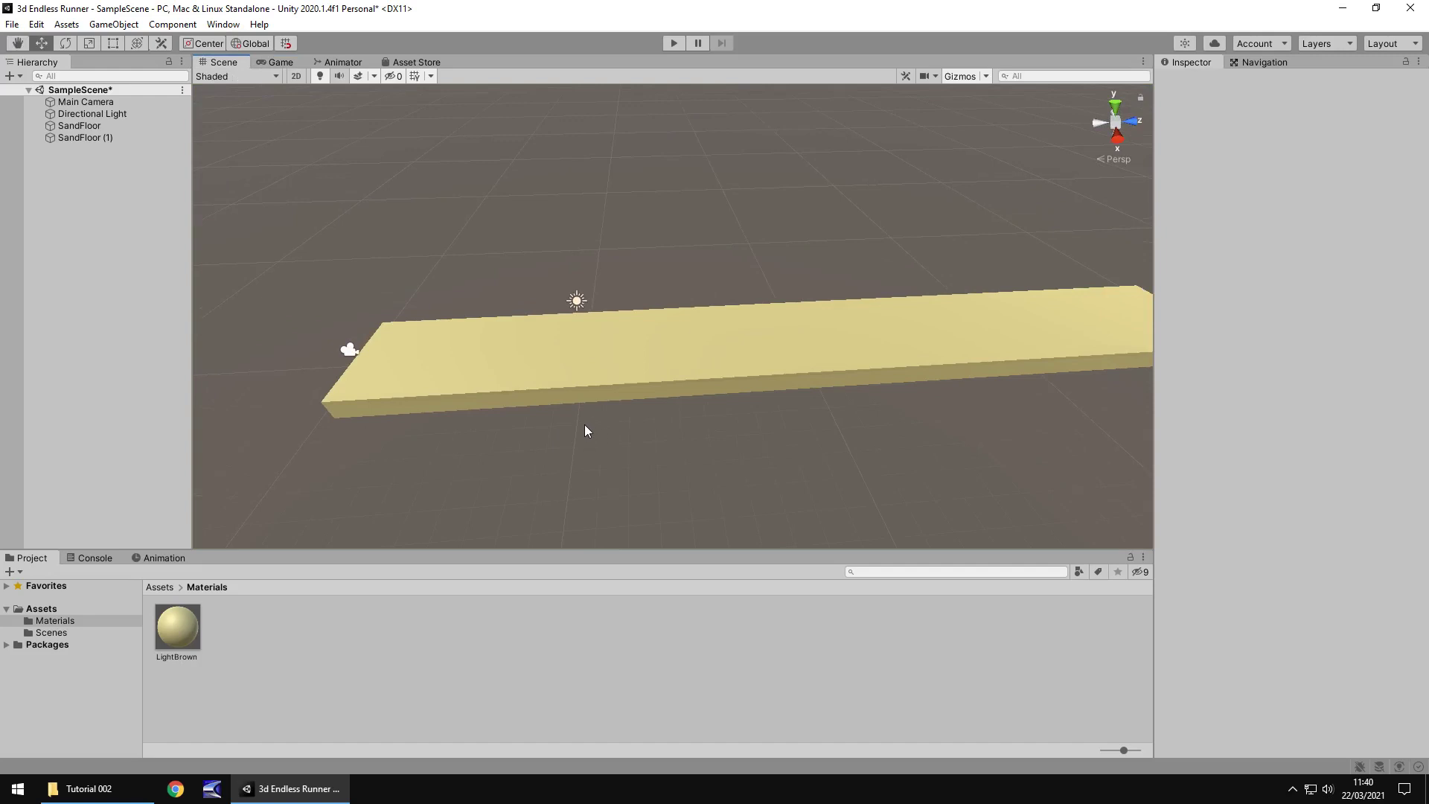
# Step: Change the move snap increment to 0.5 and frame the whole floor
pyautogui.click(36, 25)
pyautogui.click(123, 552)
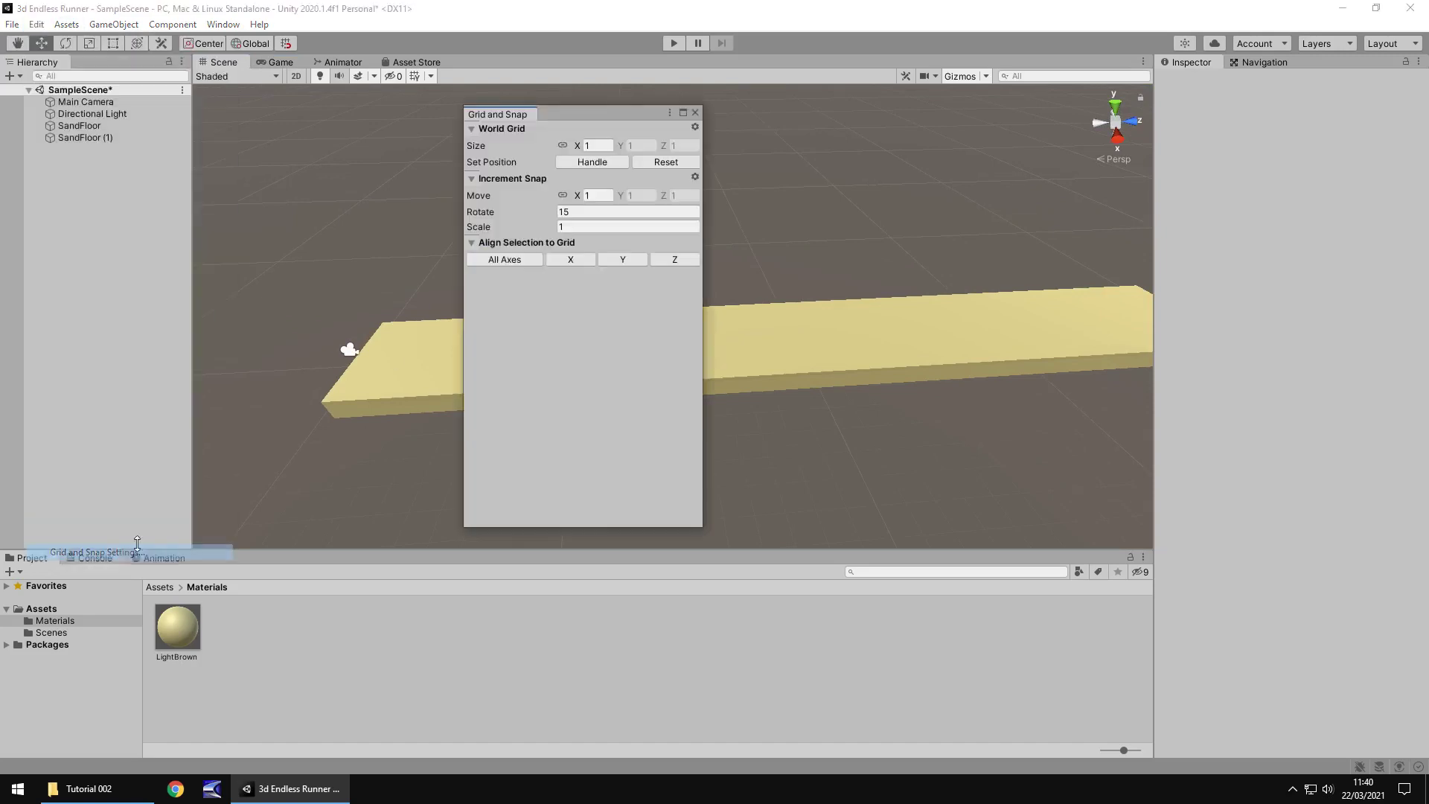
pyautogui.click(590, 195)
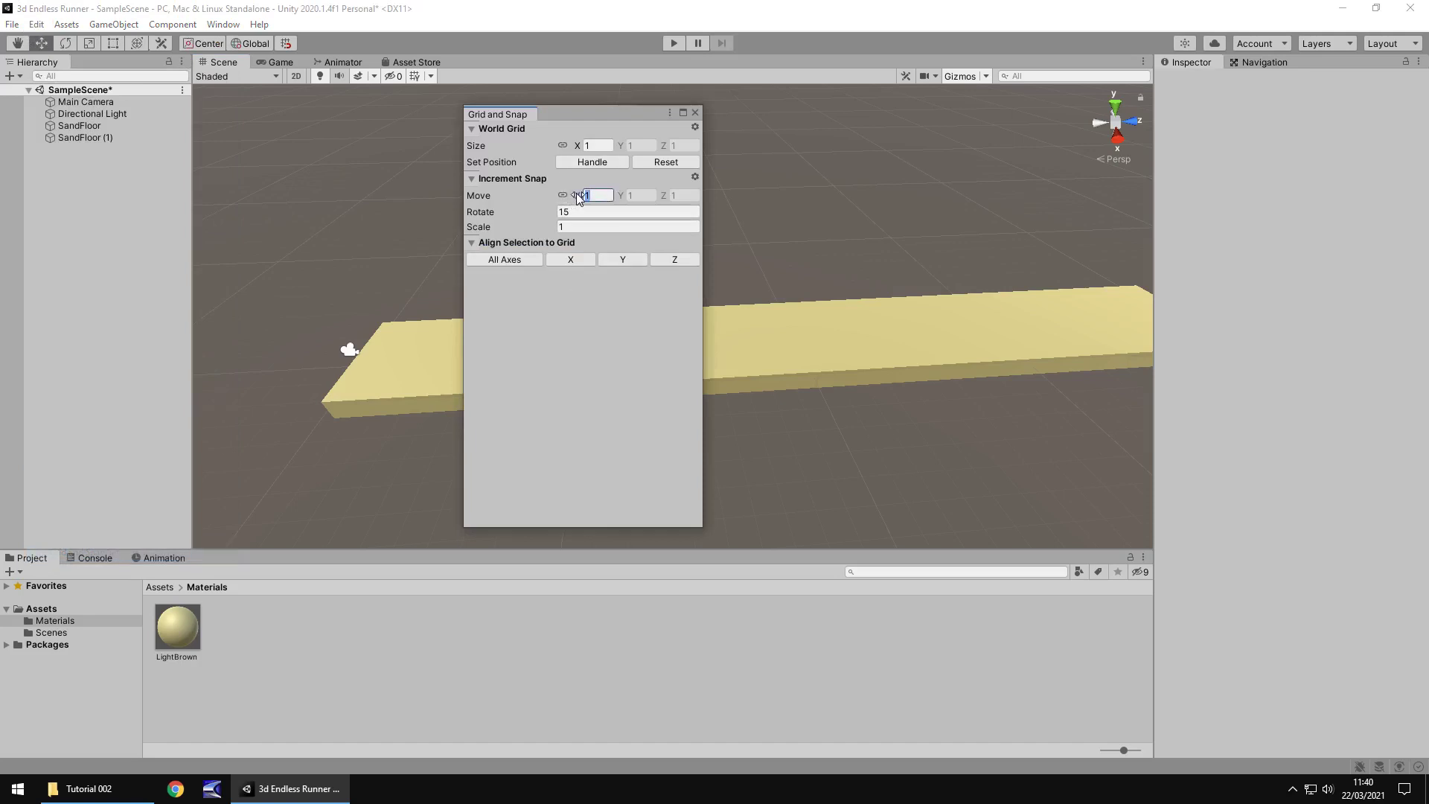
pyautogui.write('0.5')
pyautogui.click(695, 113)
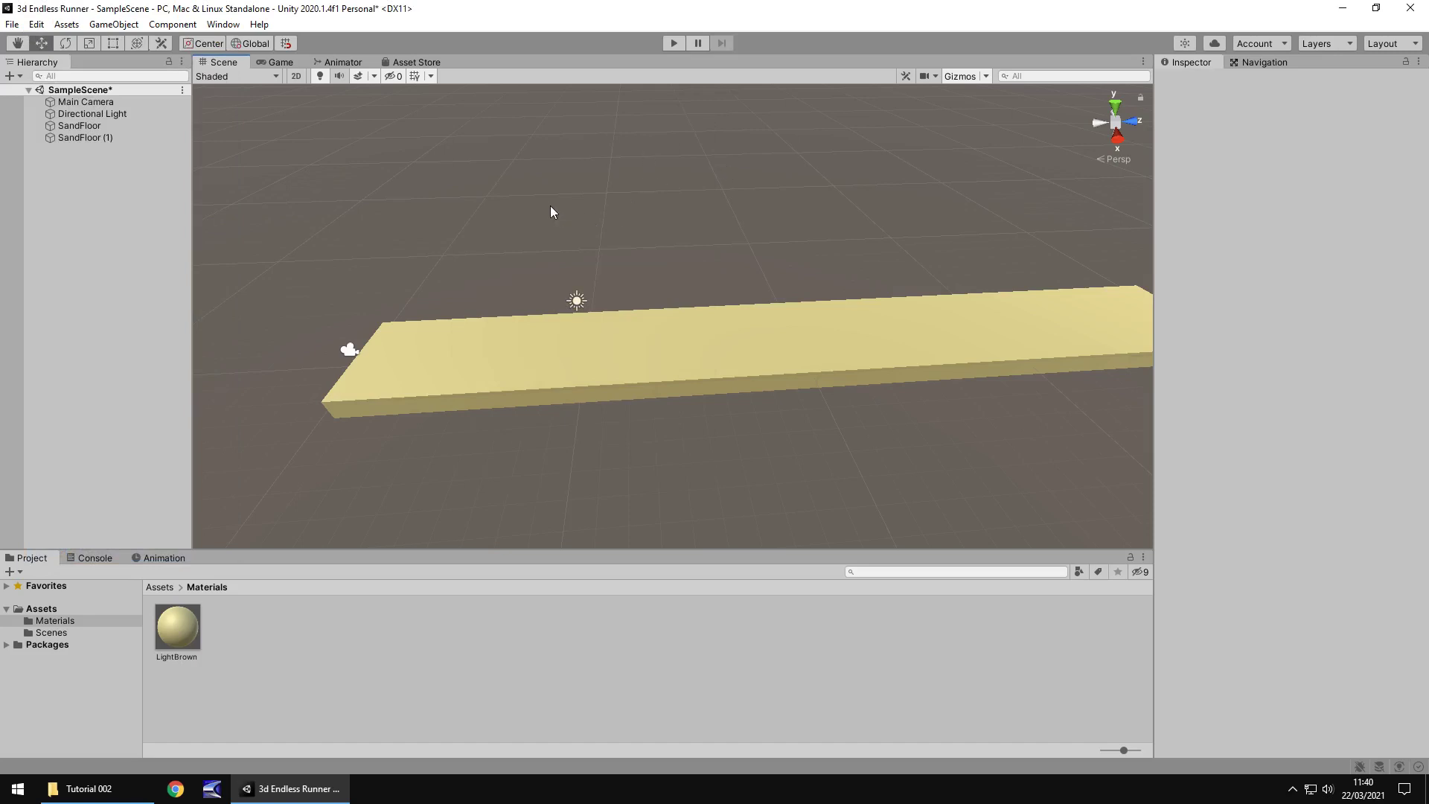
pyautogui.keyDown('alt'); pyautogui.moveTo(557, 219); pyautogui.dragTo(608, 378); pyautogui.keyUp('alt')
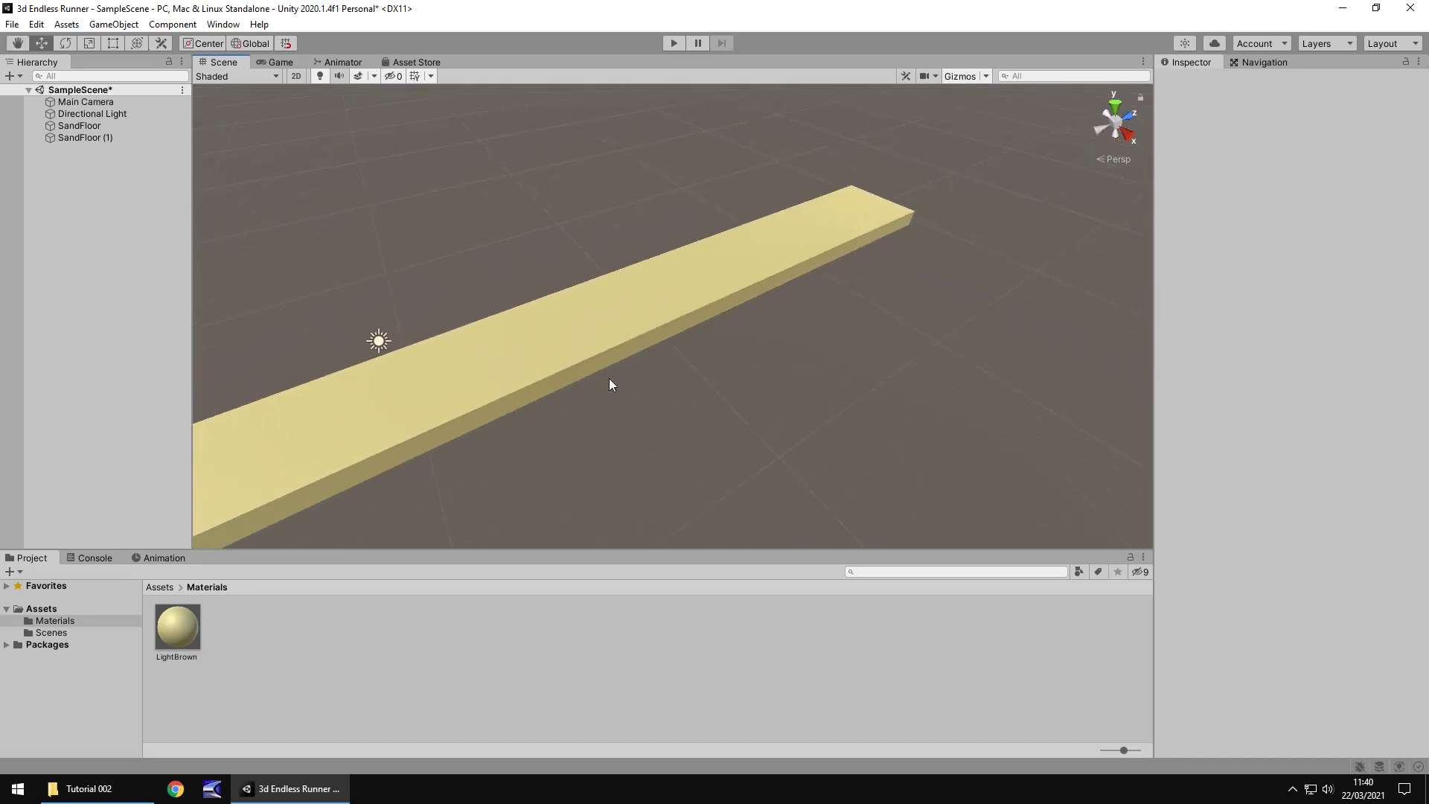
pyautogui.moveTo(609, 378); pyautogui.dragTo(863, 295, button='middle')
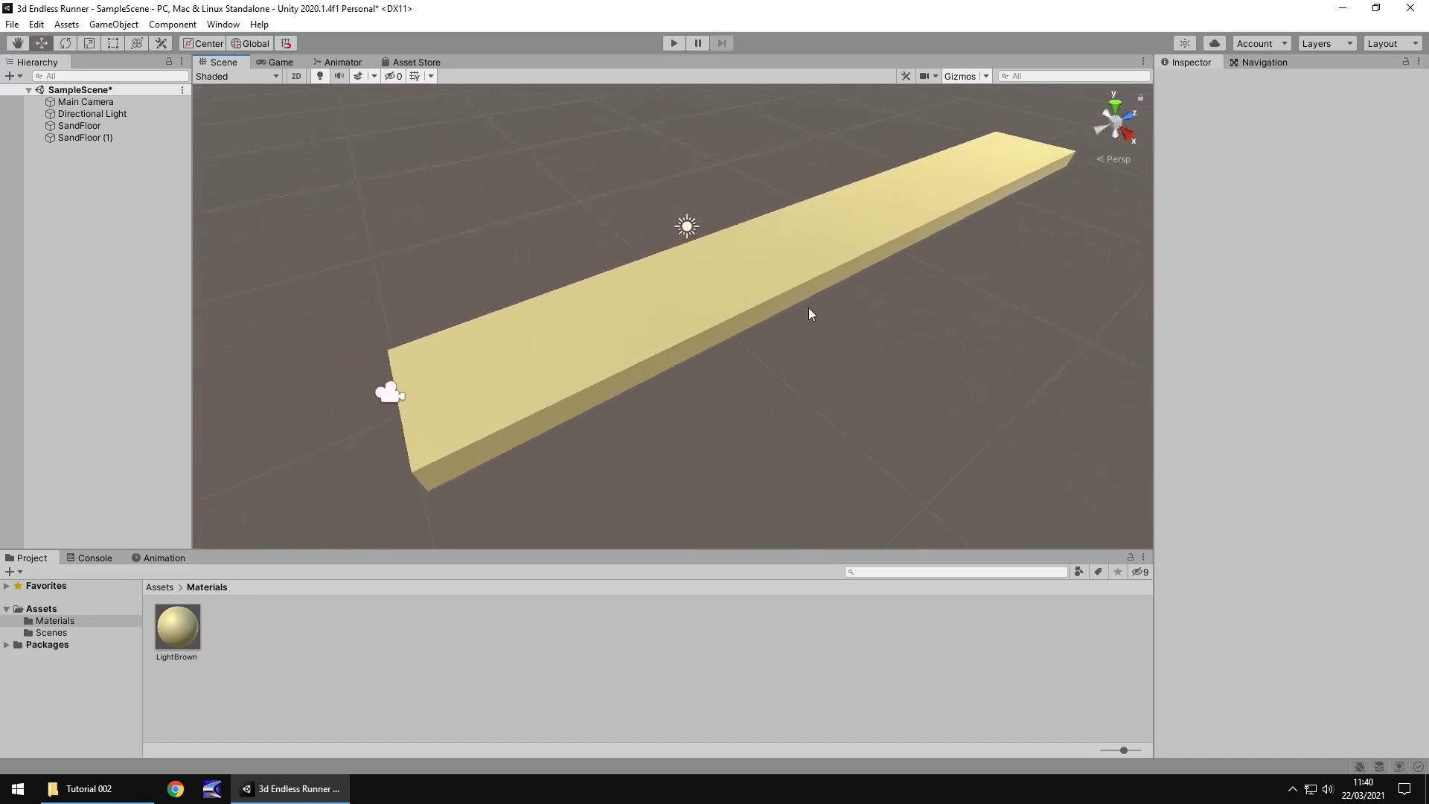
# Step: Add a new cube and set its position to 0, 0, 0
pyautogui.click(116, 25)
pyautogui.moveTo(143, 75)
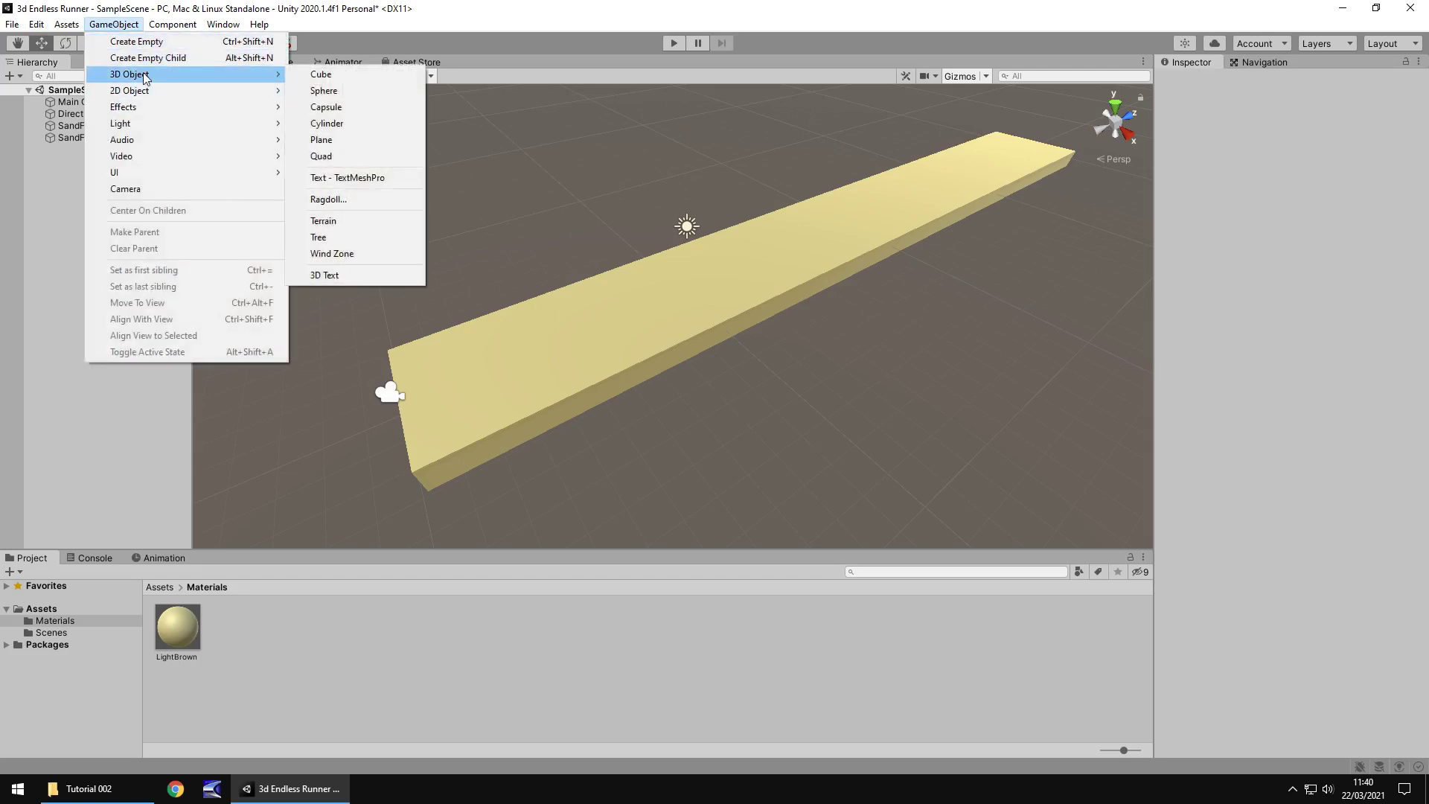
pyautogui.click(372, 75)
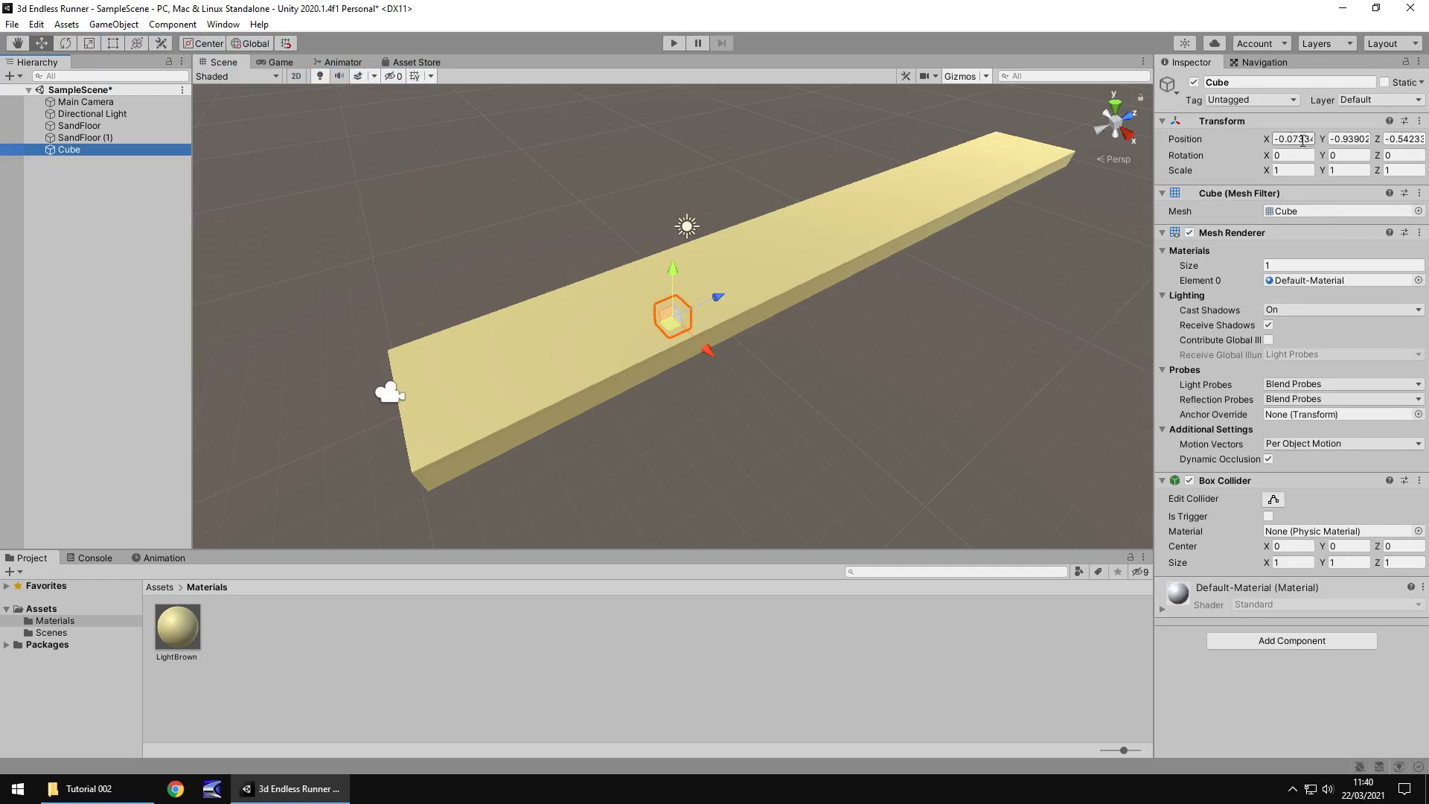
pyautogui.click(1297, 139)
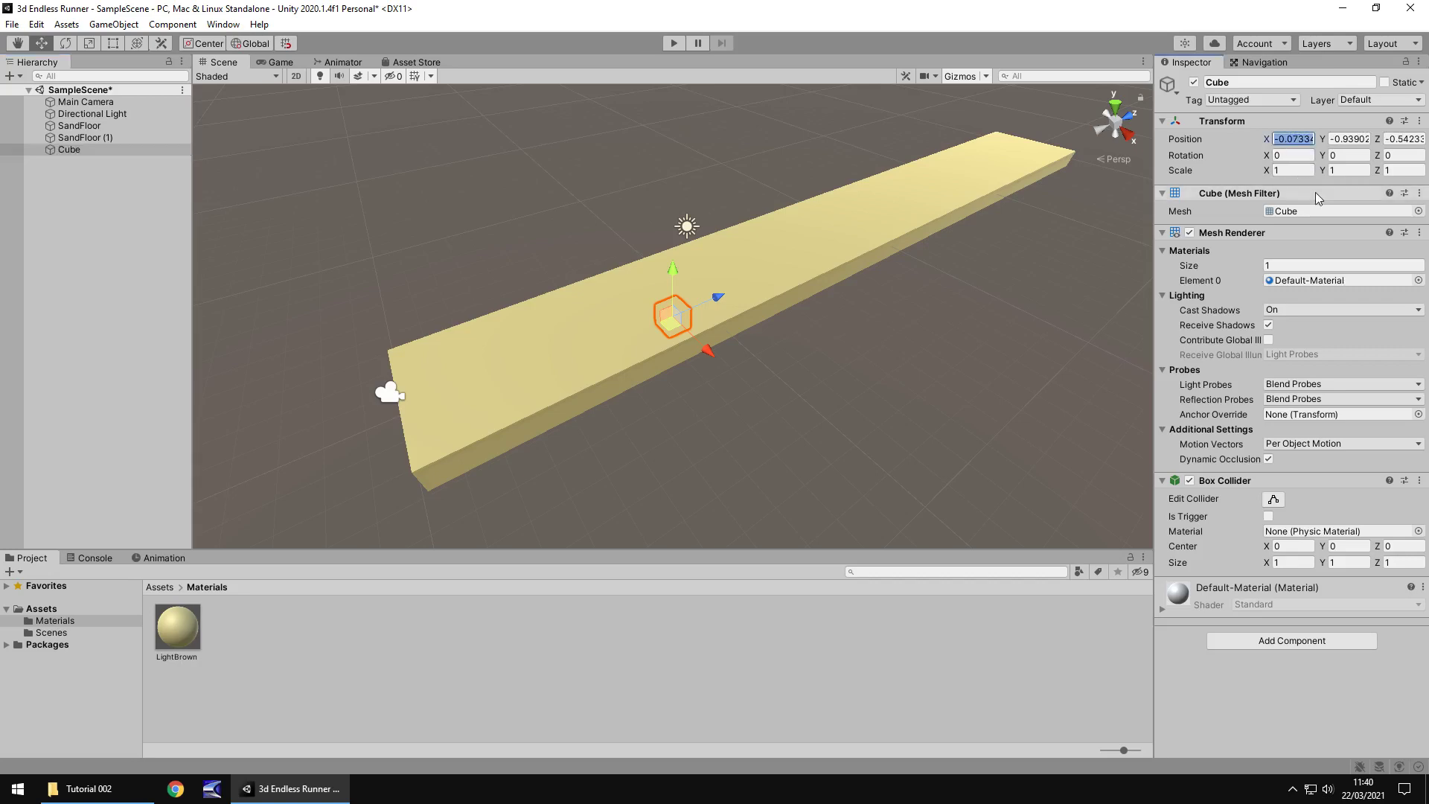
pyautogui.write('0')
pyautogui.click(1348, 138)
pyautogui.write('0')
pyautogui.click(1407, 138)
pyautogui.write('0')
# Step: Zoom in on the cube, check SandFloor's settings, then reselect the Cube
pyautogui.scroll(6, 599, 285)
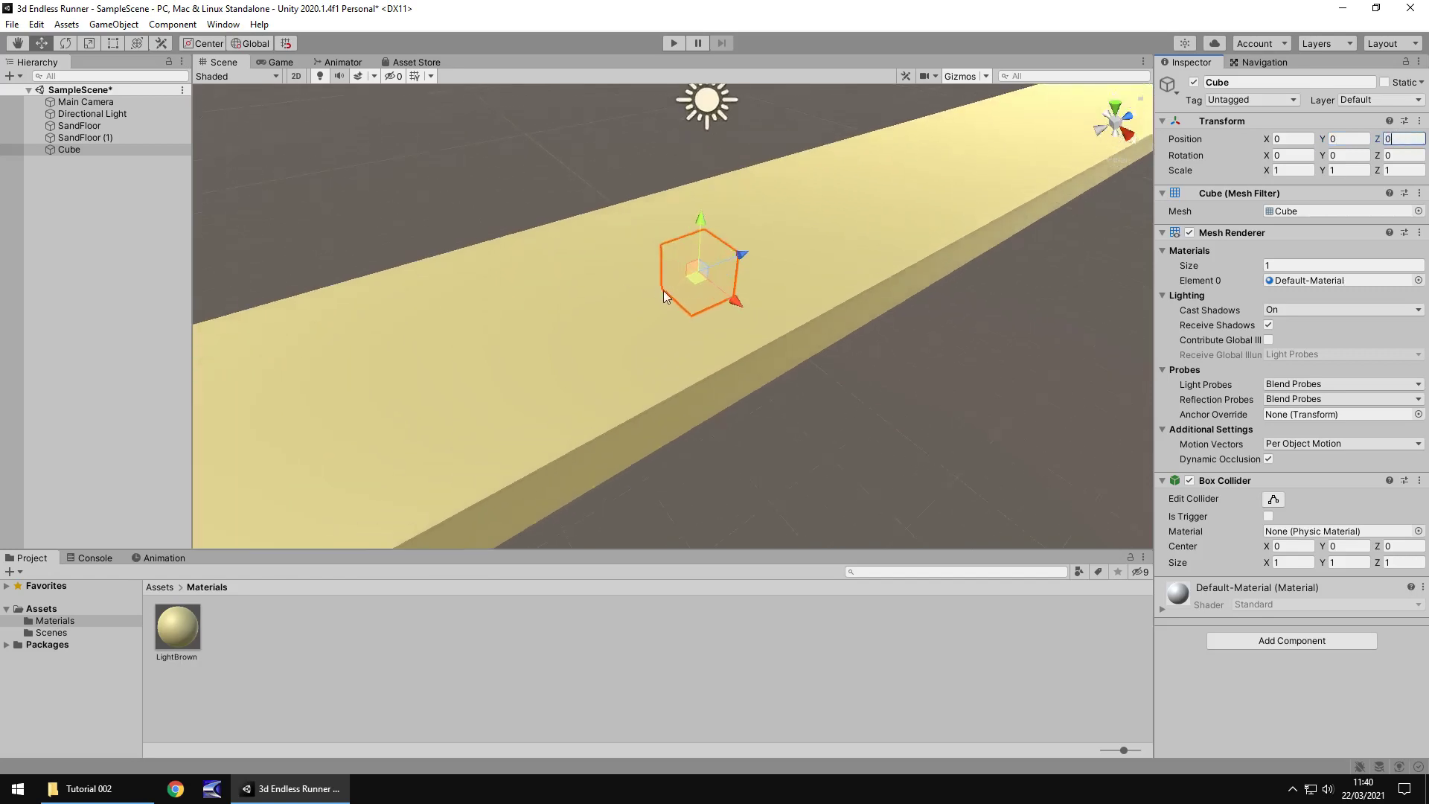
pyautogui.moveTo(793, 271); pyautogui.dragTo(682, 326, button='middle')
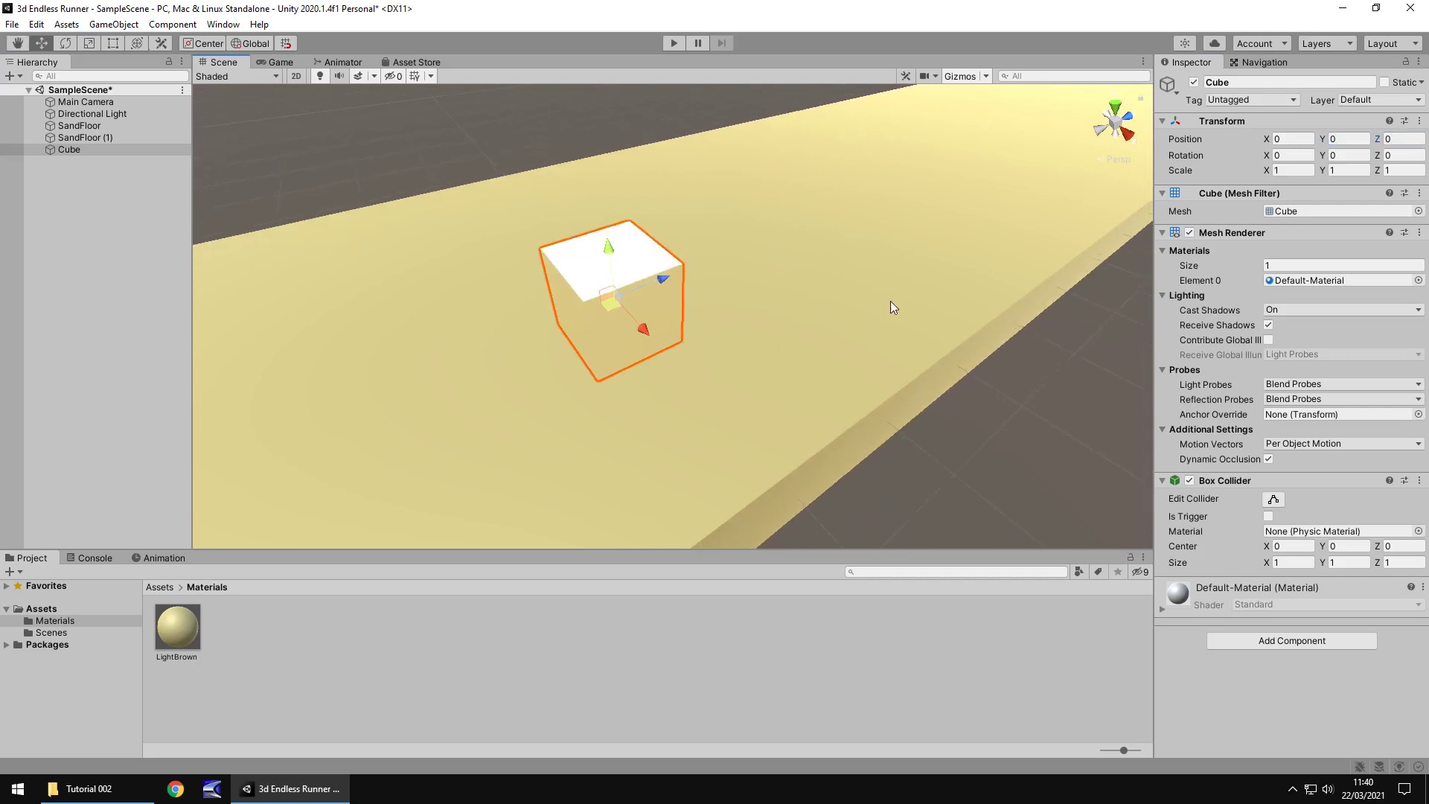
pyautogui.click(824, 306)
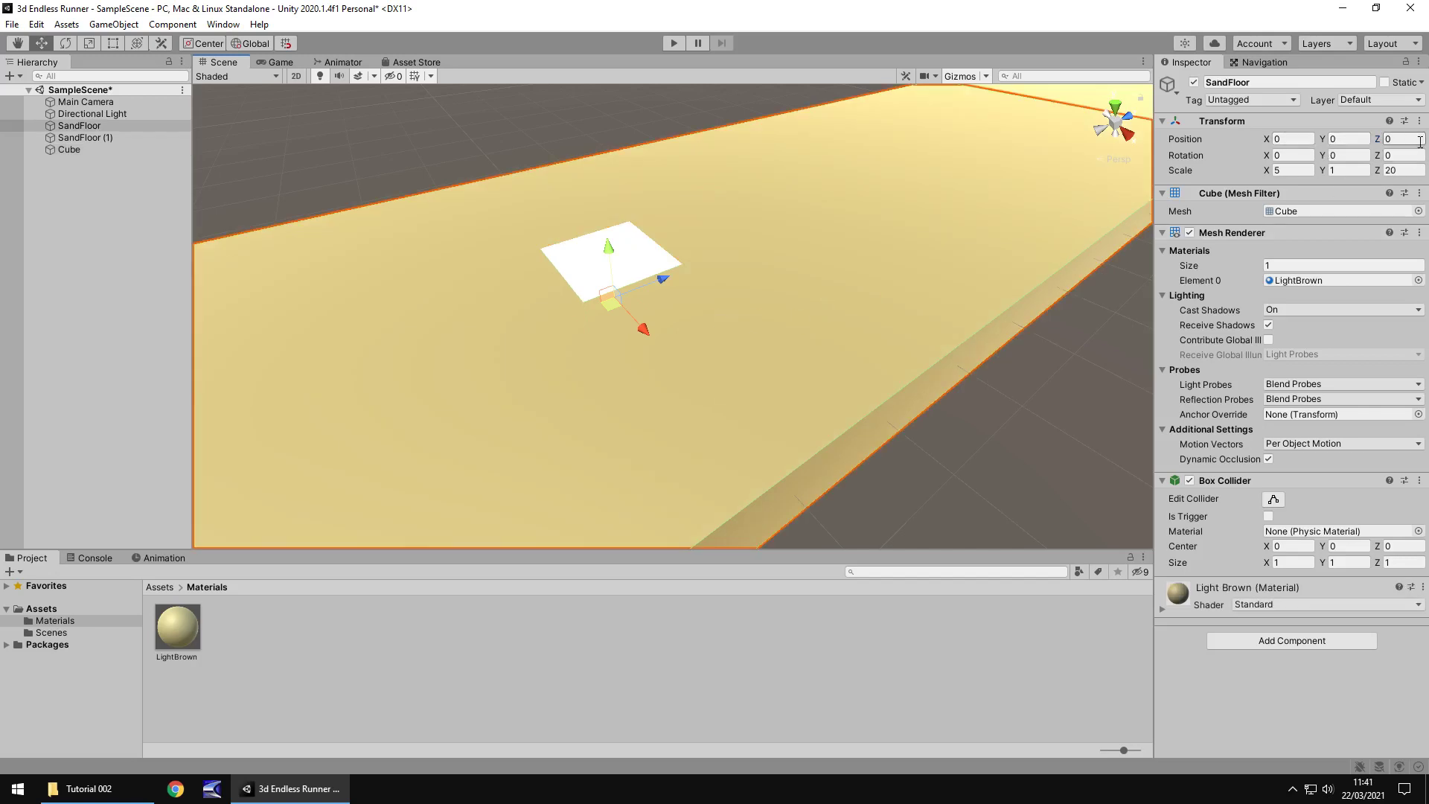
pyautogui.click(579, 275)
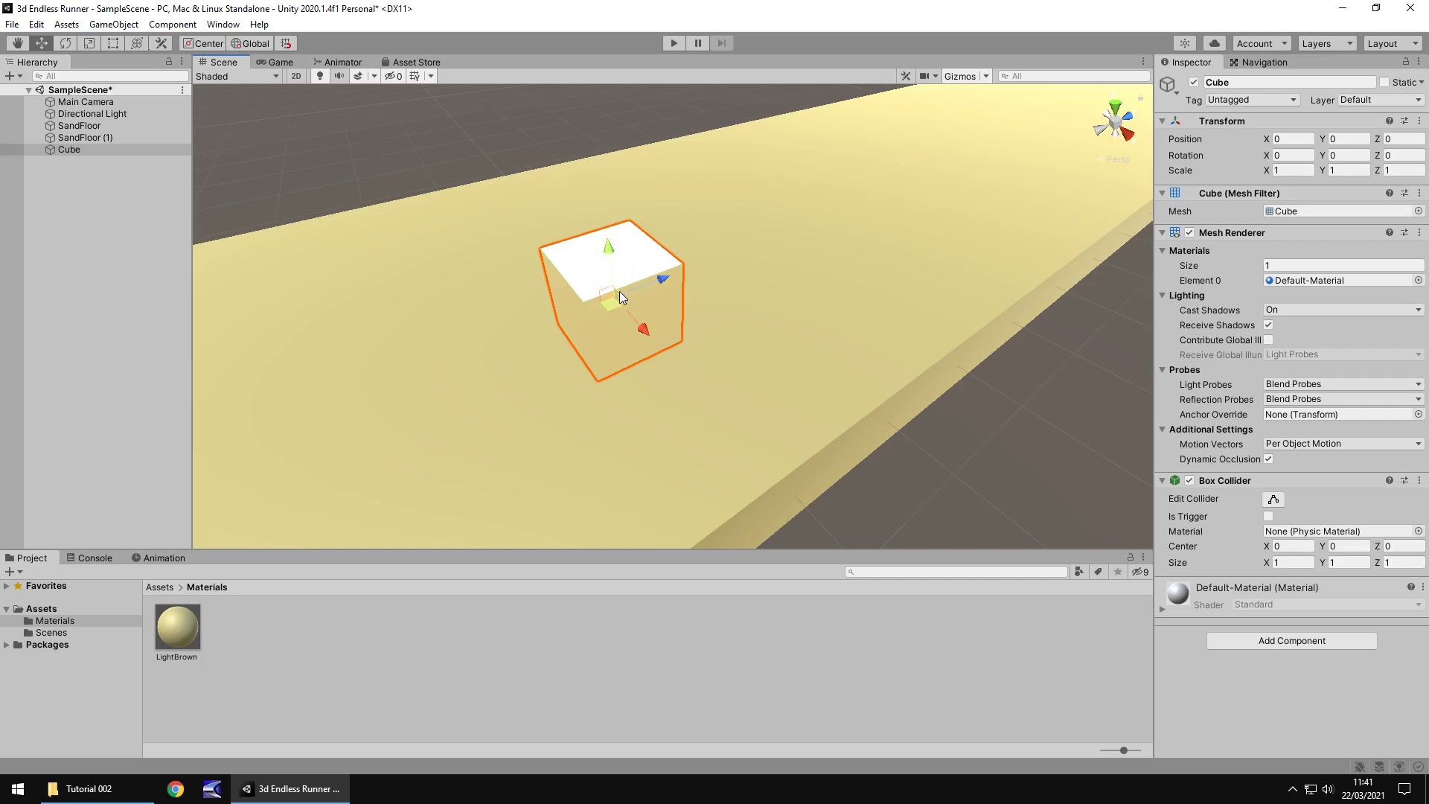
# Step: Scale the cube to 0.5, 3, 0.5 to make a tall thin pillar
pyautogui.click(1351, 175)
pyautogui.write('3')
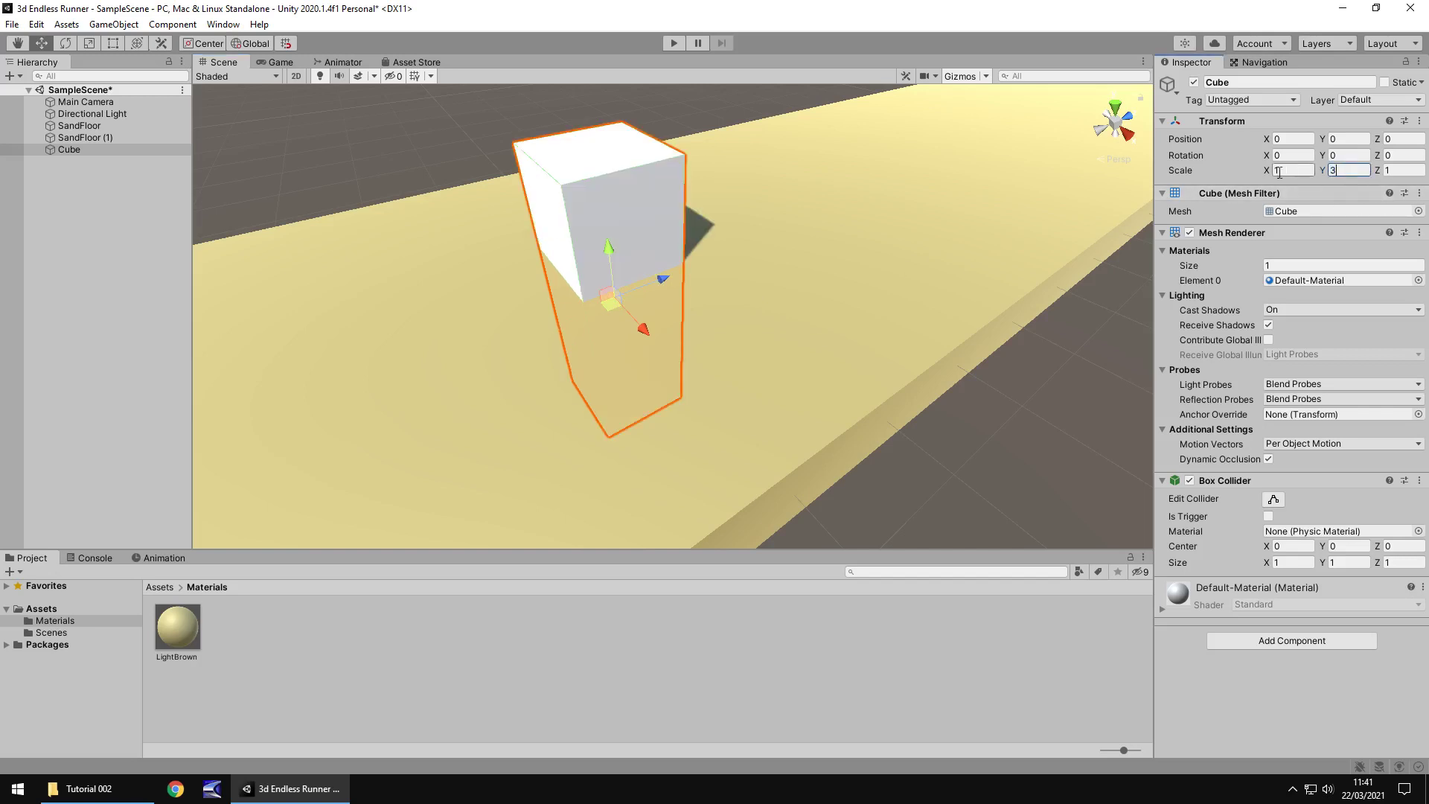
pyautogui.click(1306, 170)
pyautogui.write('0.5')
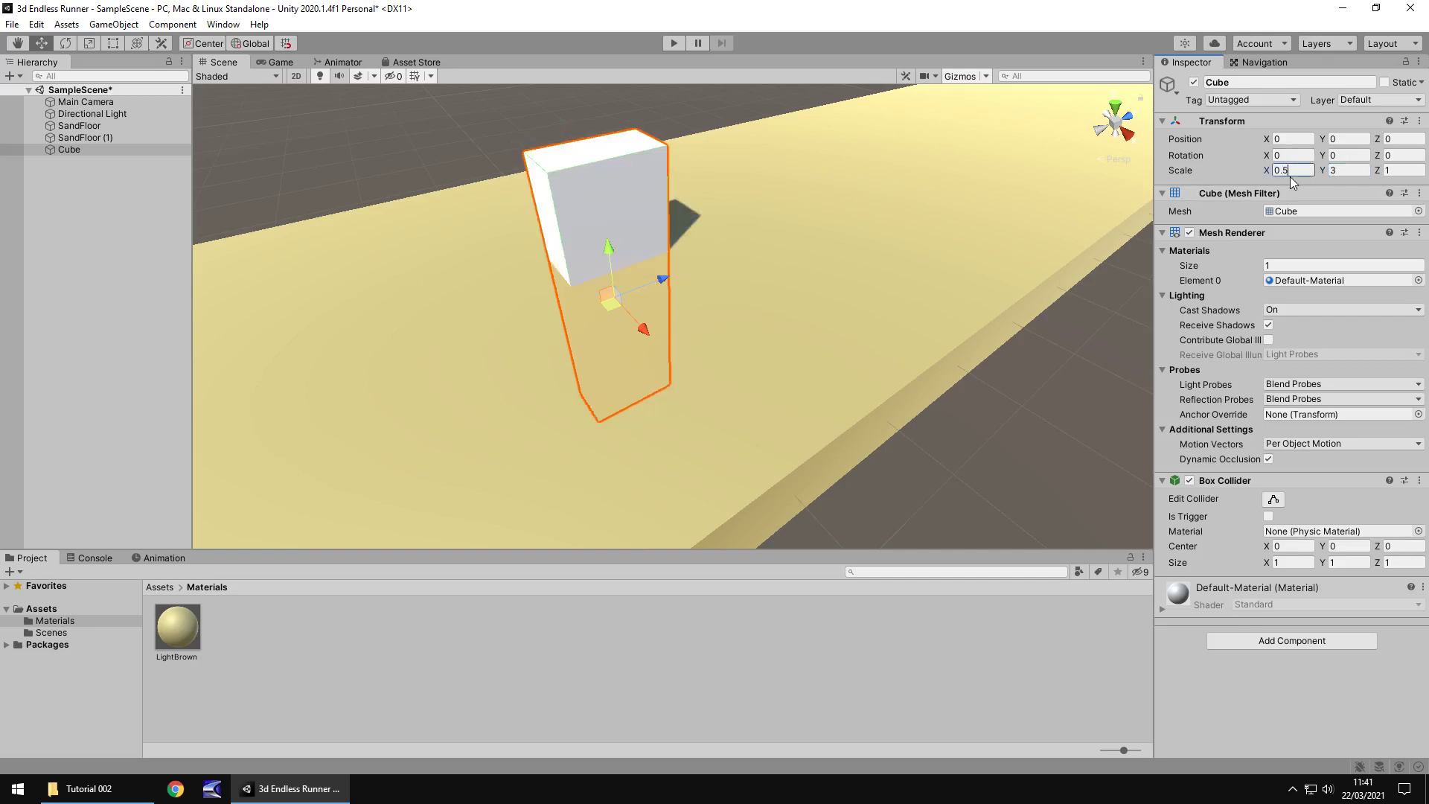
pyautogui.click(1404, 171)
pyautogui.write('0.5')
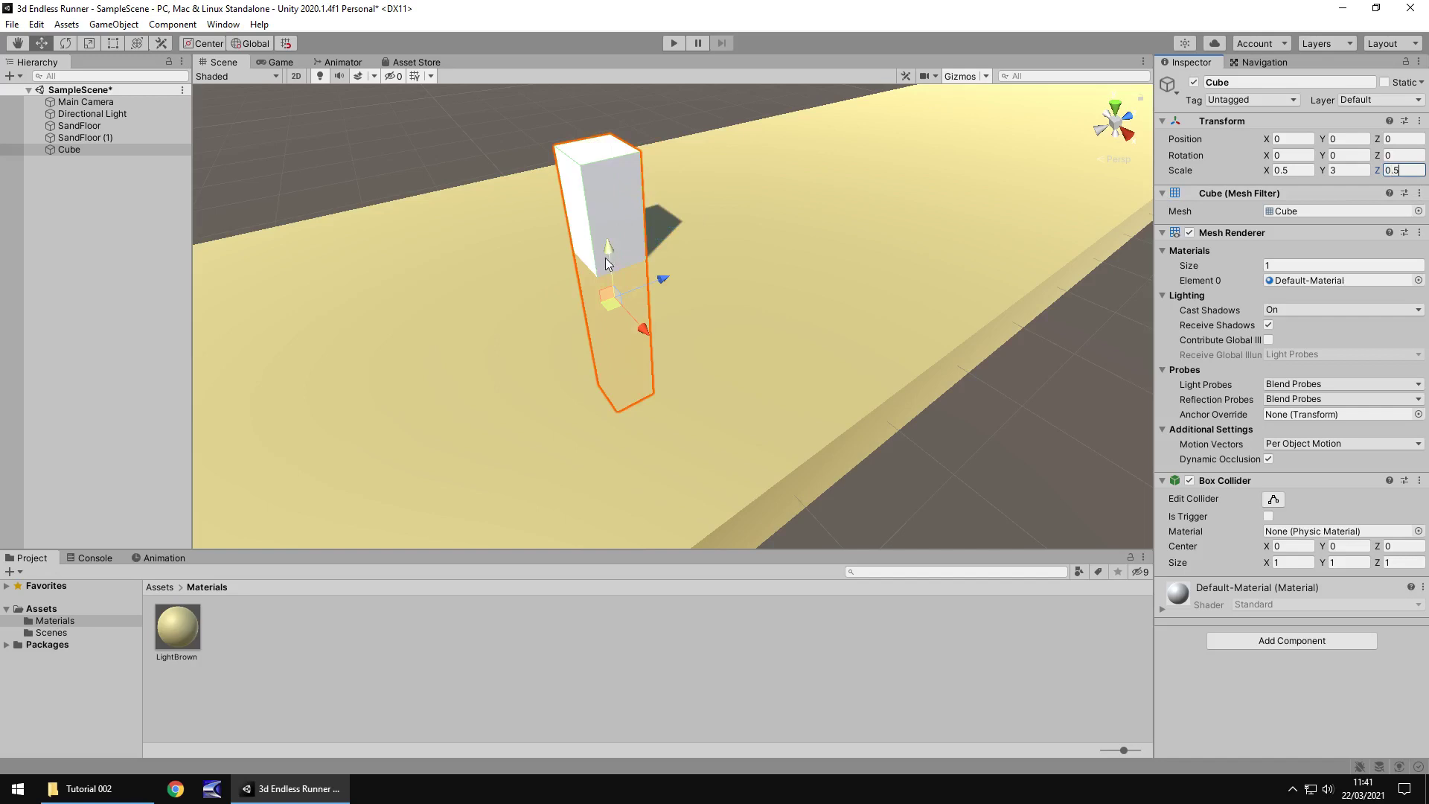
# Step: Move the pillar up to height 2 and one unit left, to position -1, 2, 0
pyautogui.moveTo(608, 255); pyautogui.dragTo(587, 132)
pyautogui.moveTo(605, 293); pyautogui.dragTo(700, 274, button='right')
pyautogui.keyDown('alt'); pyautogui.moveTo(700, 274); pyautogui.dragTo(1042, 260); pyautogui.keyUp('alt')
pyautogui.scroll(-5, 921, 242)
pyautogui.moveTo(840, 244); pyautogui.dragTo(798, 243)
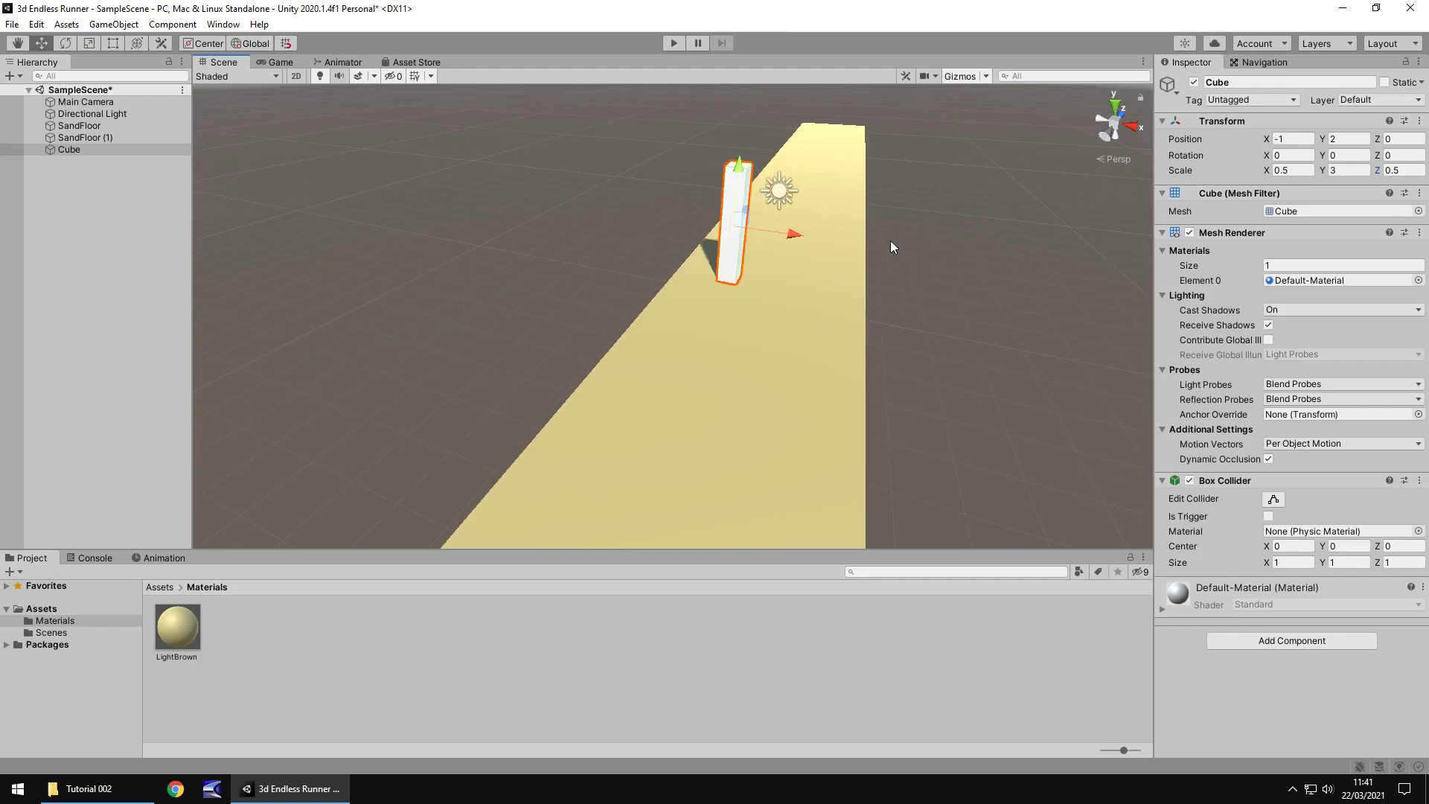
# Step: Duplicate the Cube pillar and reset the copy's scale to 1, 1, 1
pyautogui.keyDown('alt'); pyautogui.moveTo(913, 249); pyautogui.dragTo(804, 242); pyautogui.keyUp('alt')
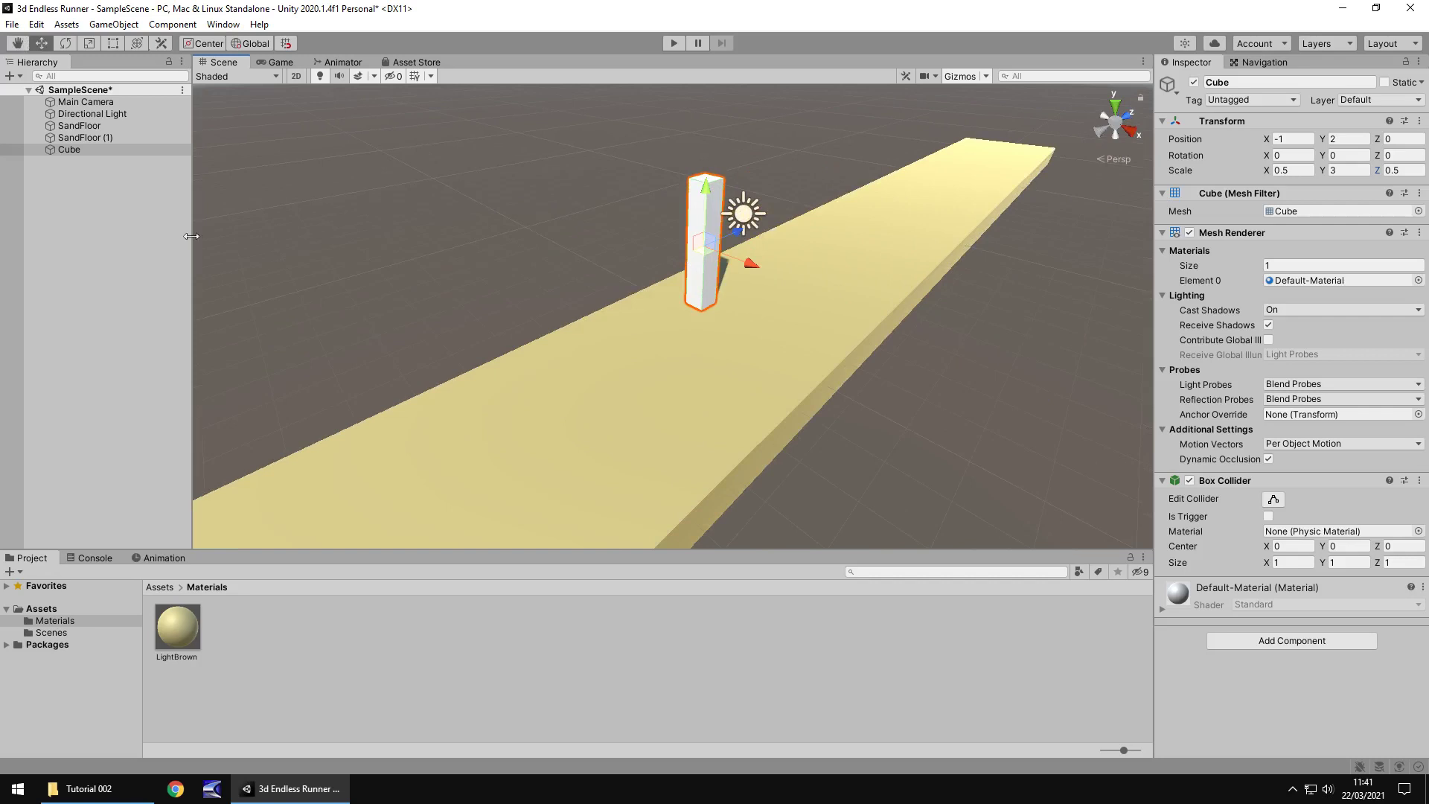
pyautogui.click(93, 149)
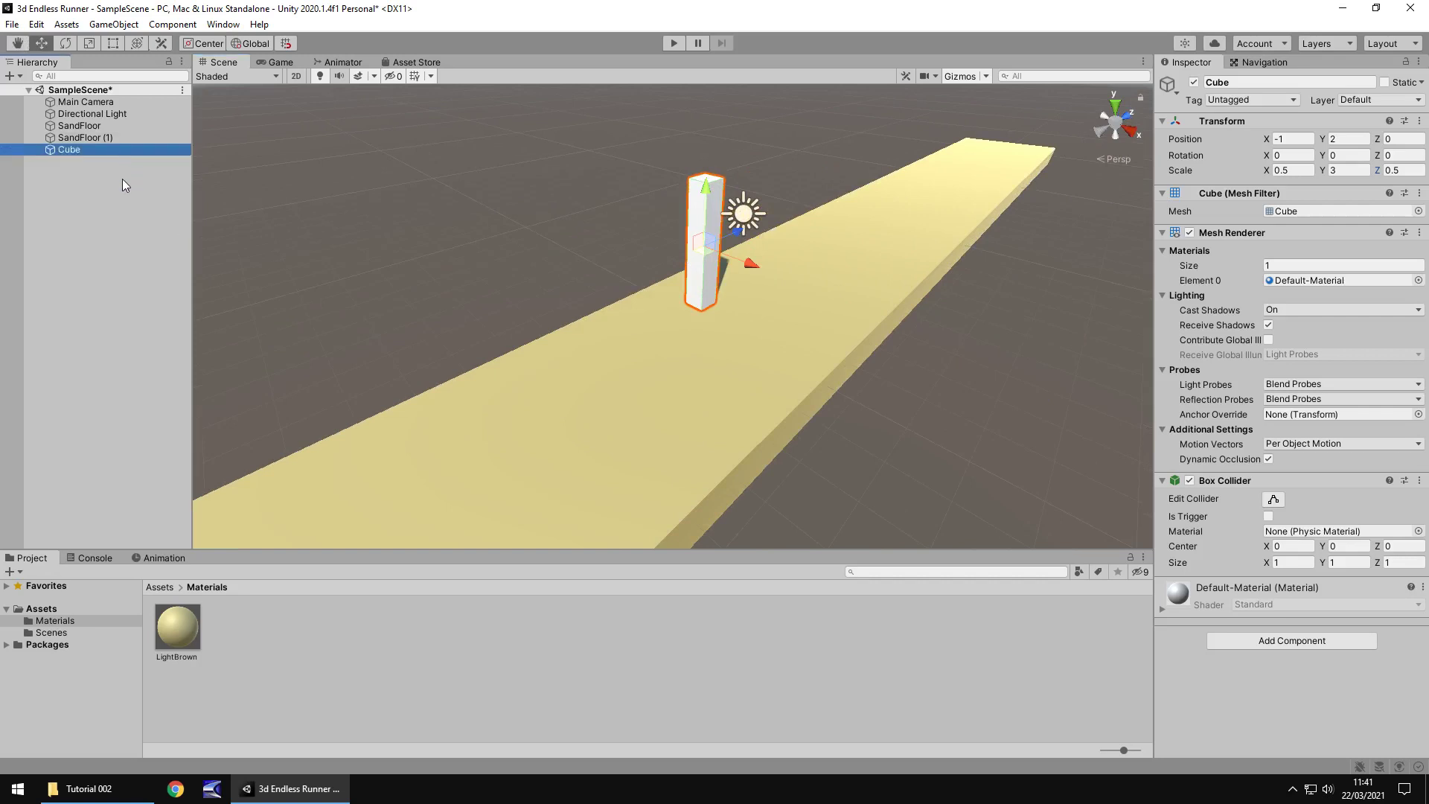
pyautogui.hotkey('ctrl', 'd')
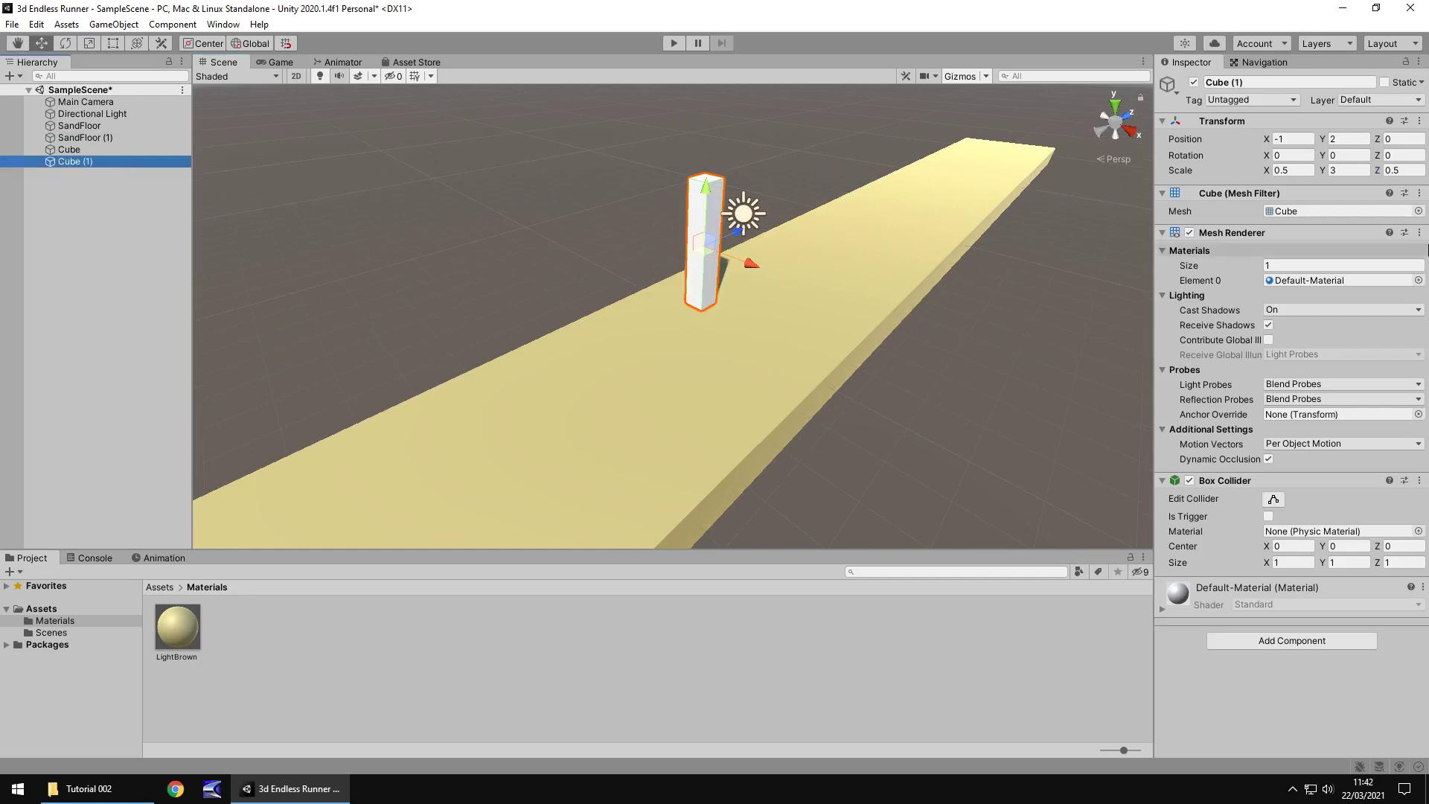
pyautogui.click(1294, 171)
pyautogui.write('1')
pyautogui.press('Tab')
pyautogui.write('1')
pyautogui.press('Tab')
pyautogui.write('1')
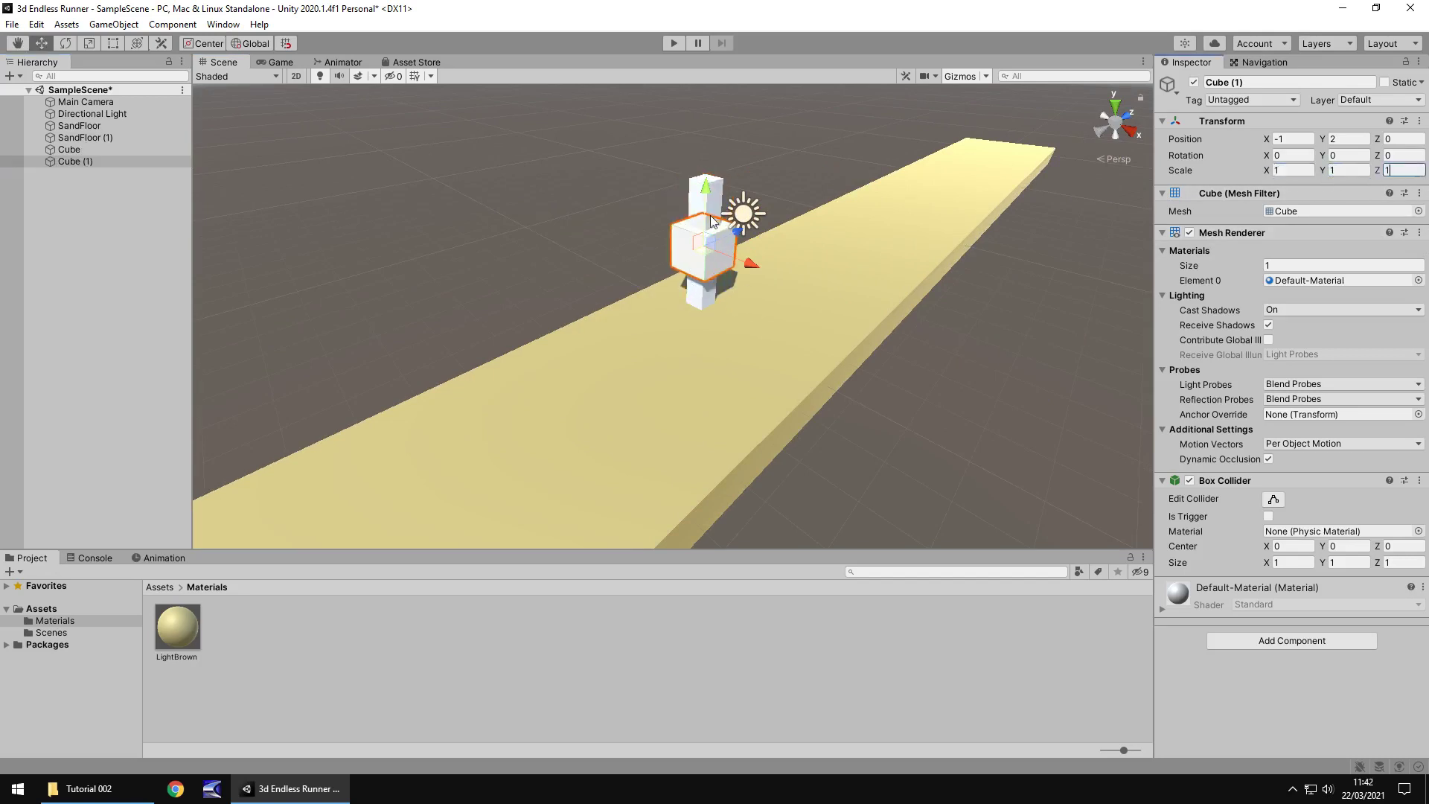
# Step: Flatten the copy to Y scale 0.5 and place it at 1.5, 0.745, 2.5 on the floor
pyautogui.moveTo(708, 186); pyautogui.dragTo(704, 224)
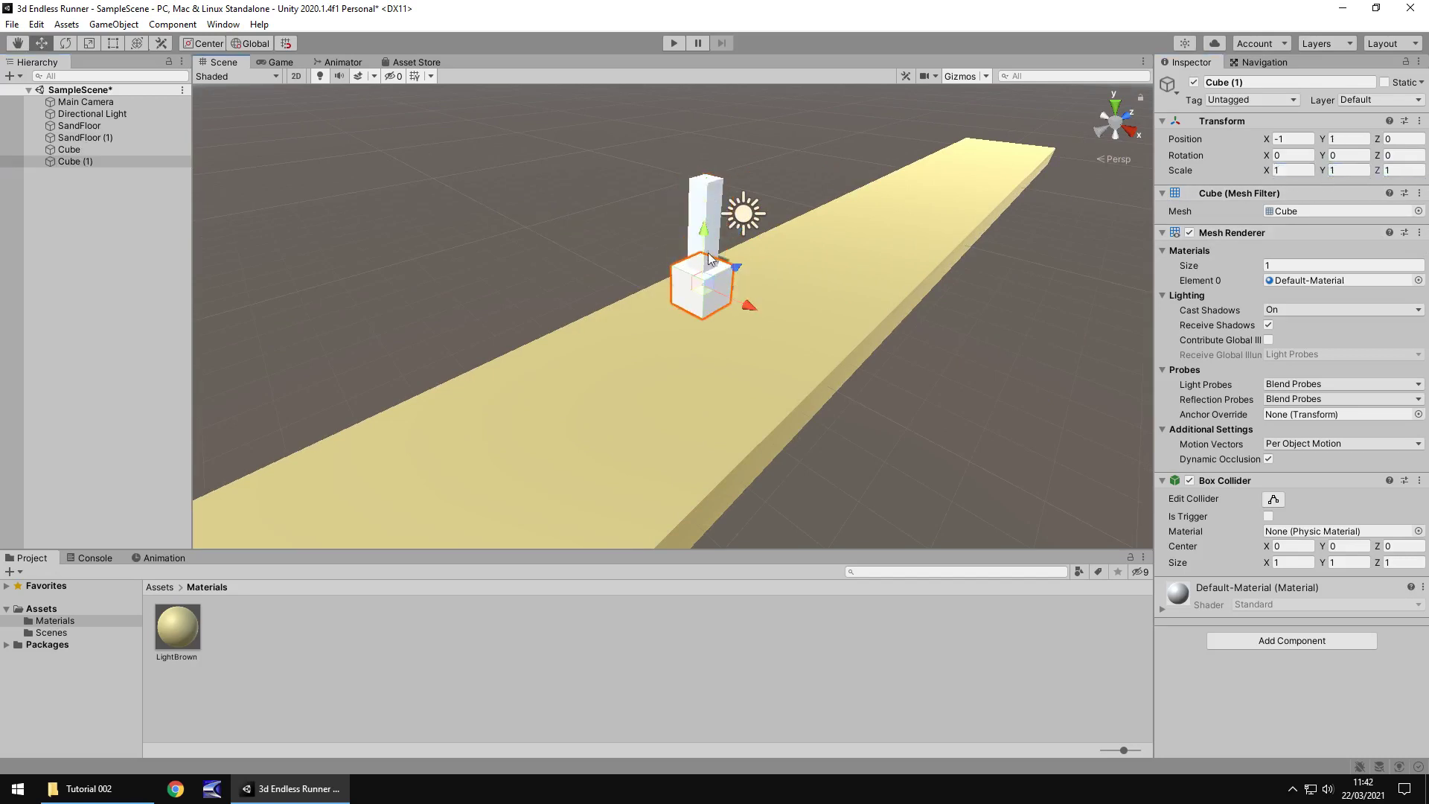
pyautogui.moveTo(744, 306); pyautogui.dragTo(897, 274)
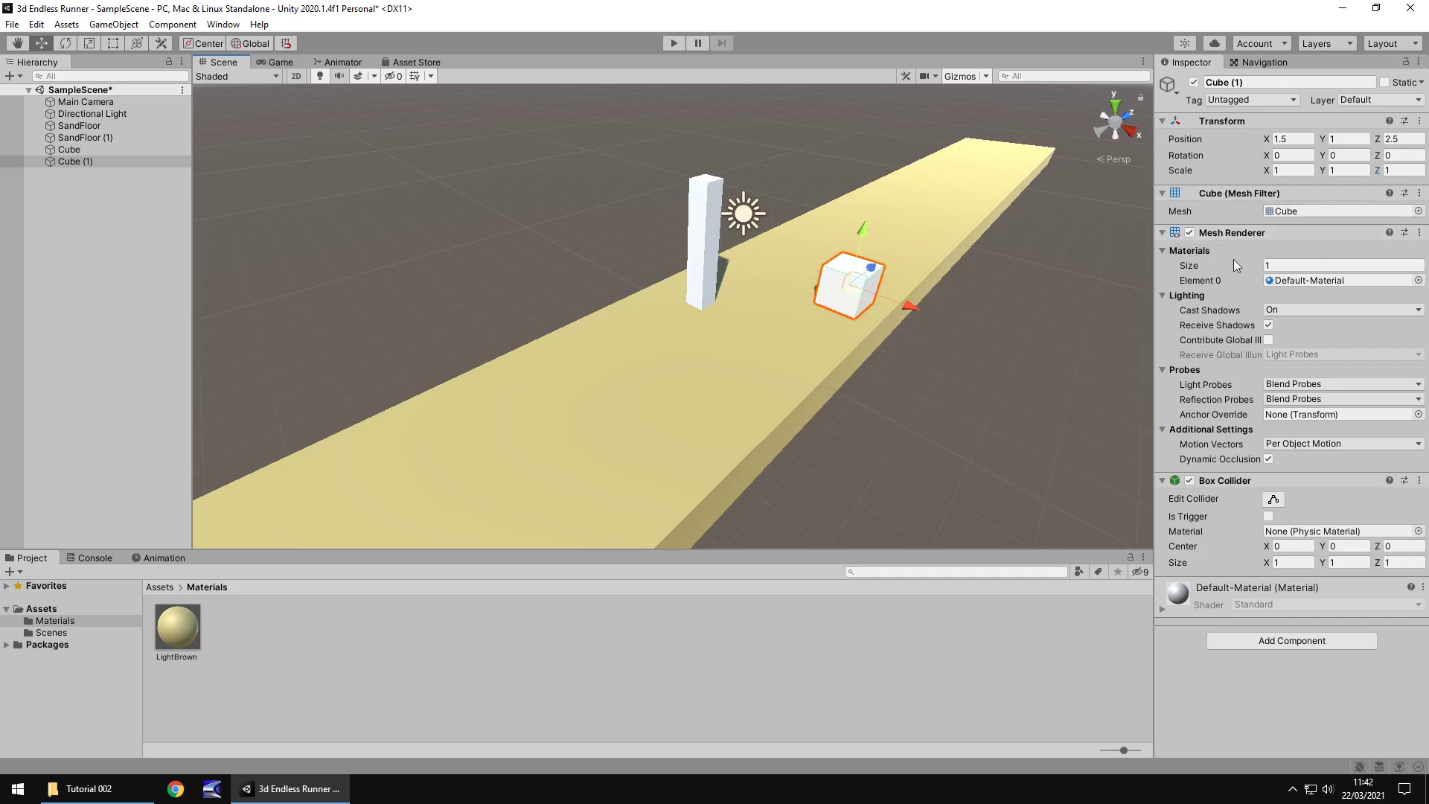
pyautogui.click(1351, 171)
pyautogui.write('0.')
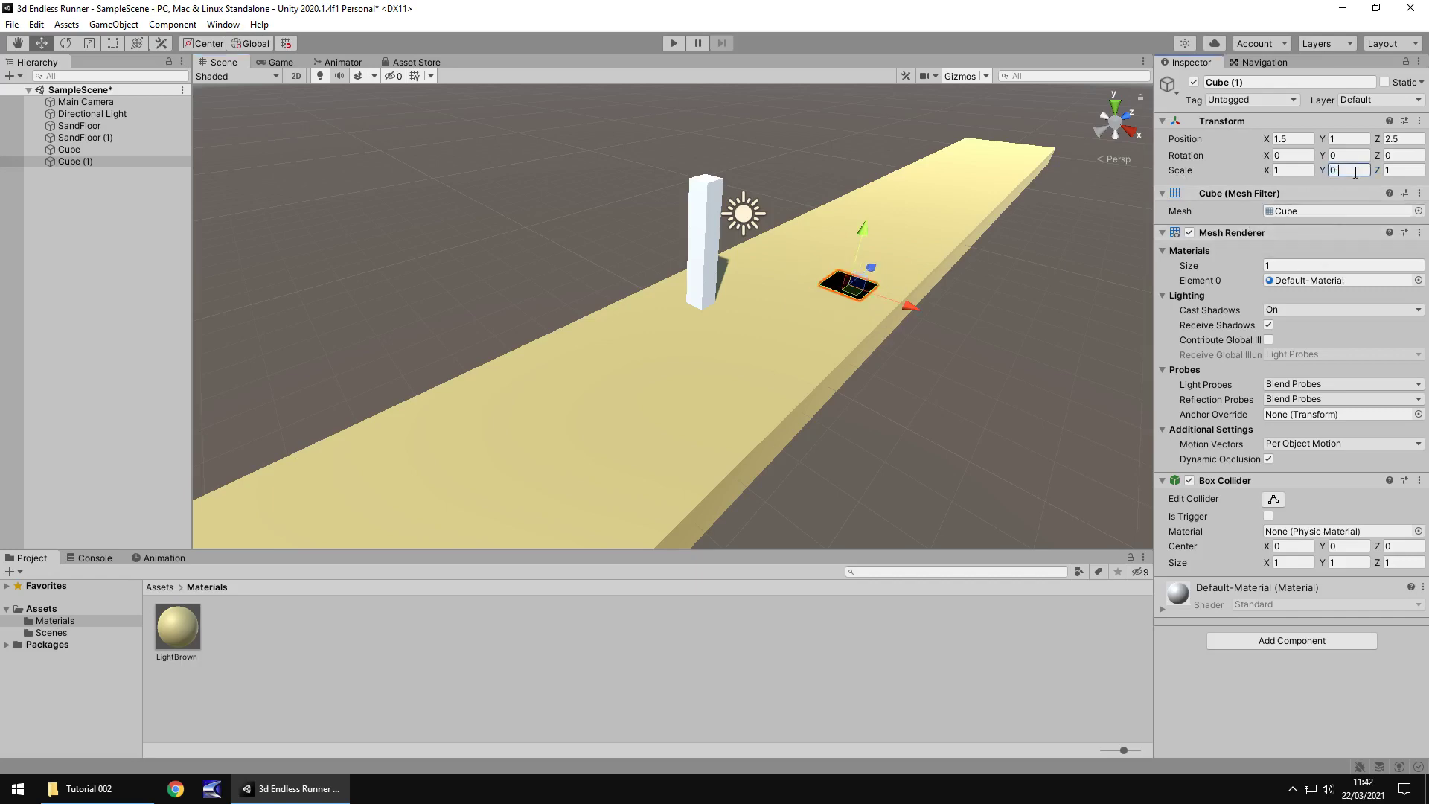
pyautogui.write('5')
pyautogui.moveTo(1030, 289); pyautogui.dragTo(629, 222, button='right')
pyautogui.moveTo(623, 216); pyautogui.dragTo(619, 253)
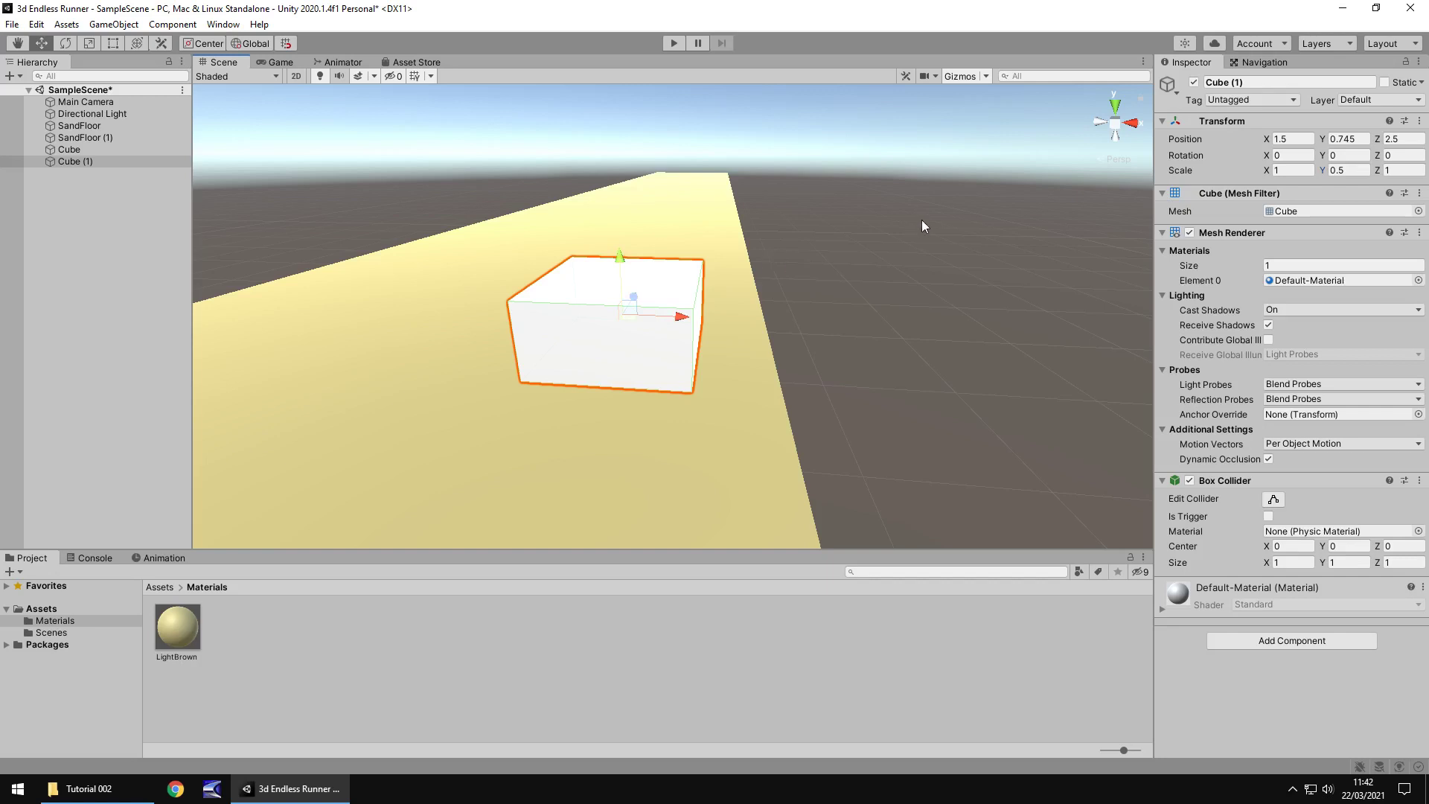
pyautogui.moveTo(922, 221); pyautogui.dragTo(719, 210, button='right')
pyautogui.moveTo(951, 337); pyautogui.dragTo(388, 360, button='right')
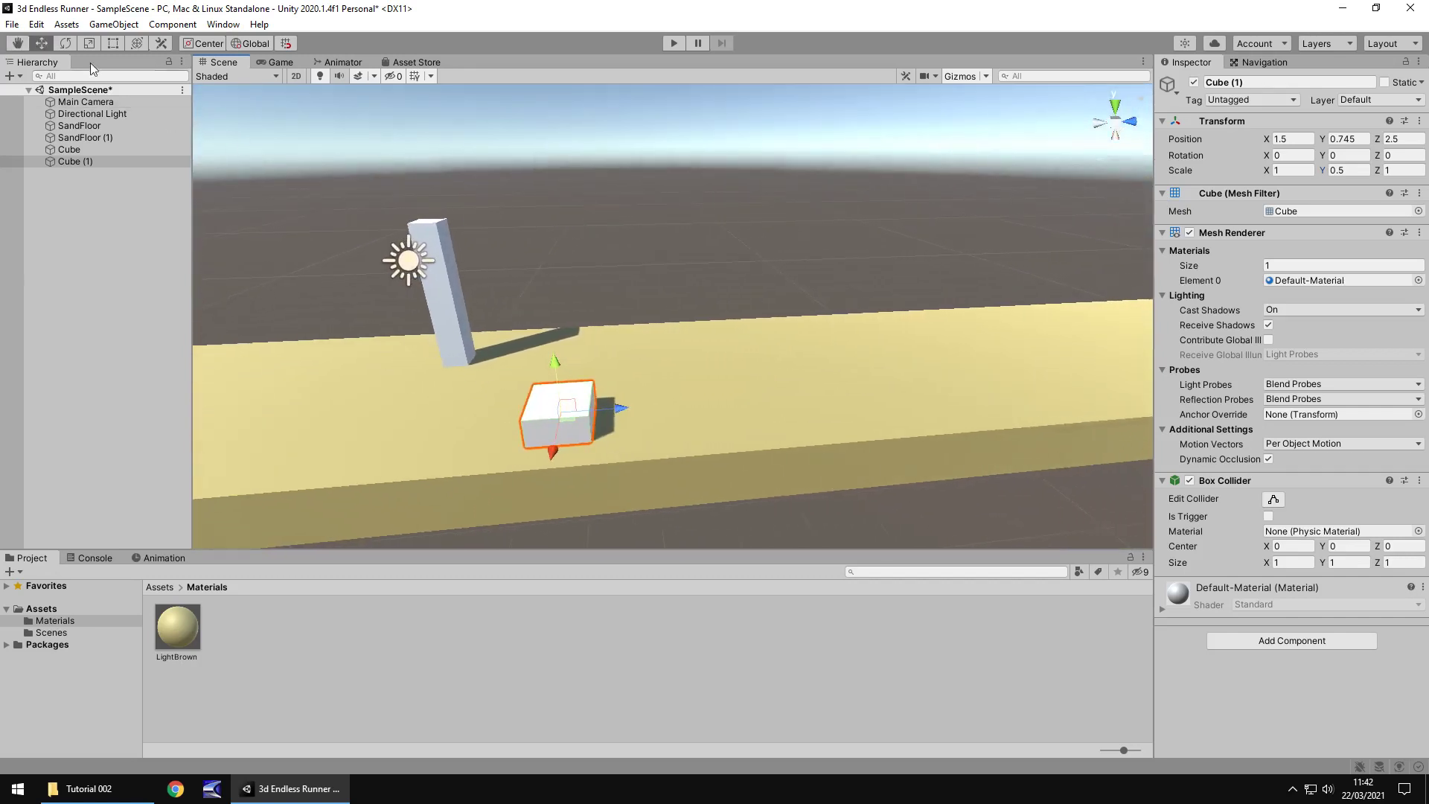
# Step: Add another cube and zero its position to 0, 0, 0
pyautogui.click(113, 24)
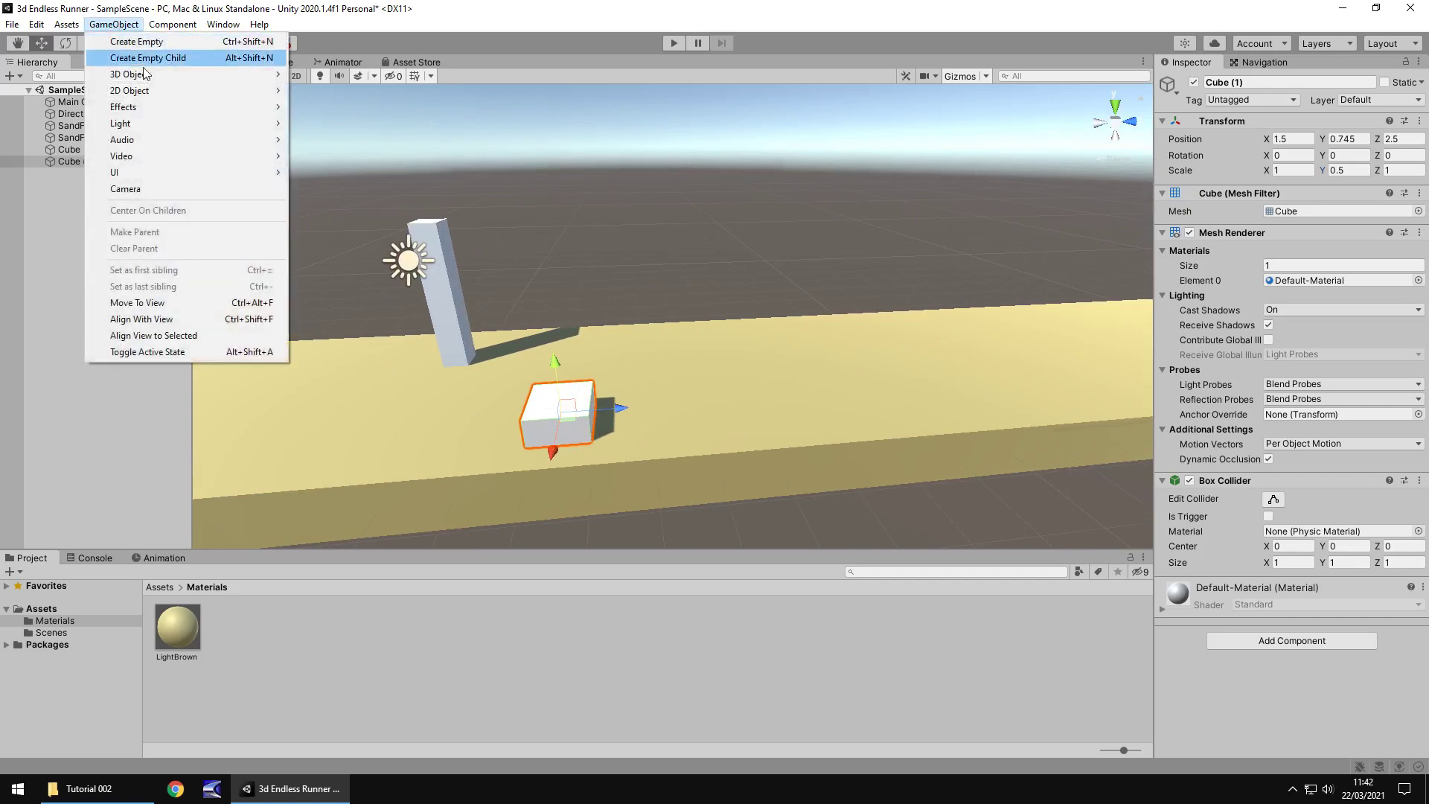
pyautogui.moveTo(147, 75)
pyautogui.click(378, 78)
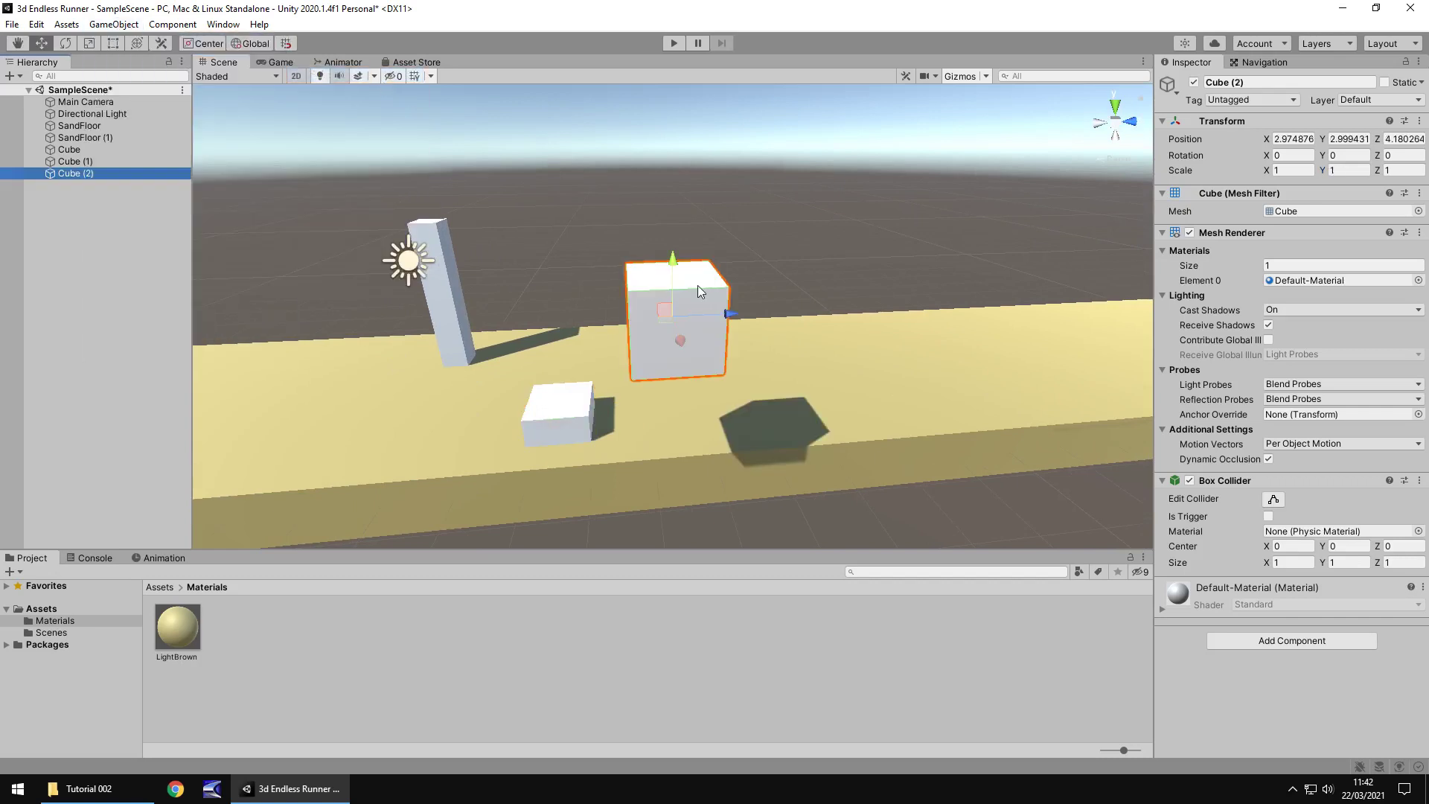
pyautogui.click(1299, 134)
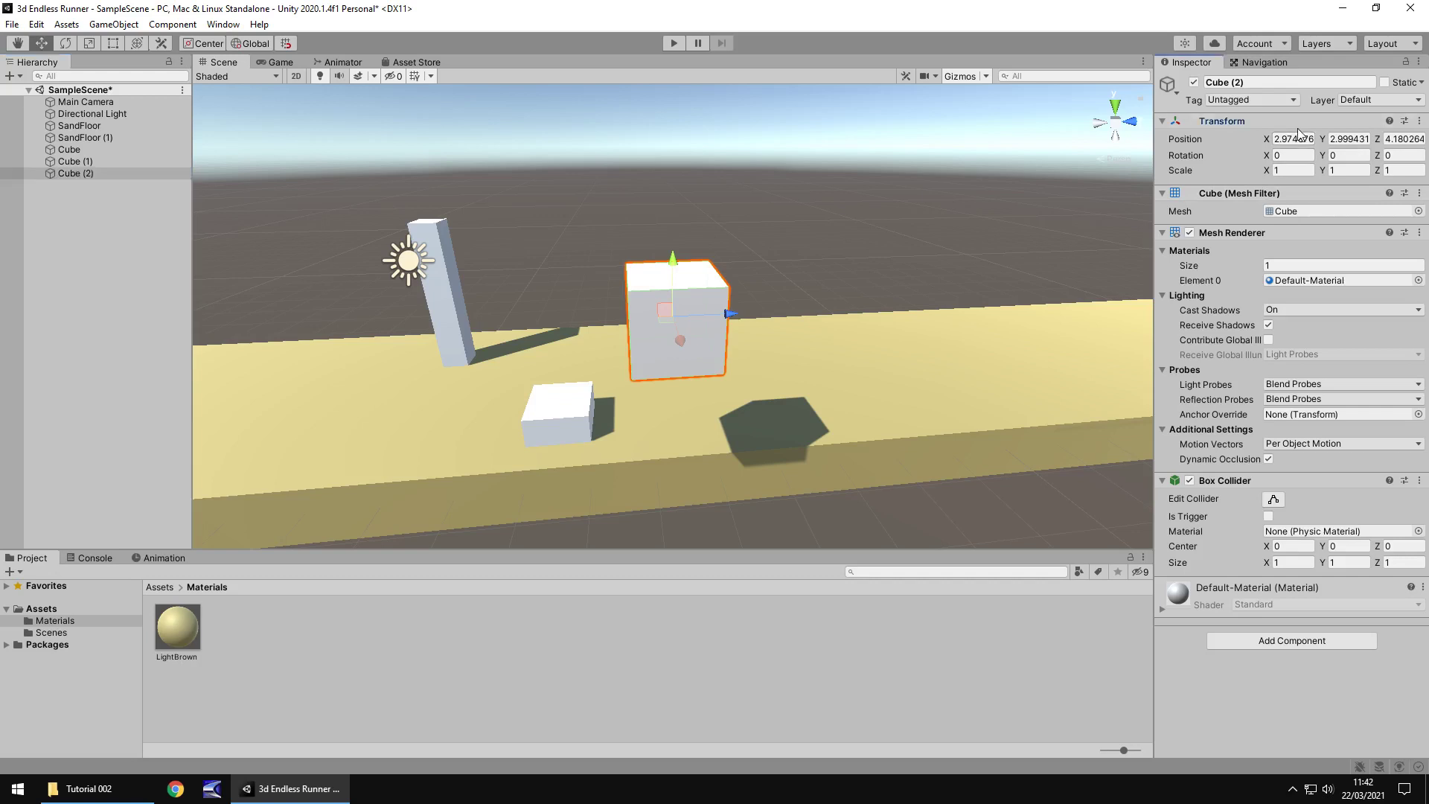
pyautogui.click(1163, 121)
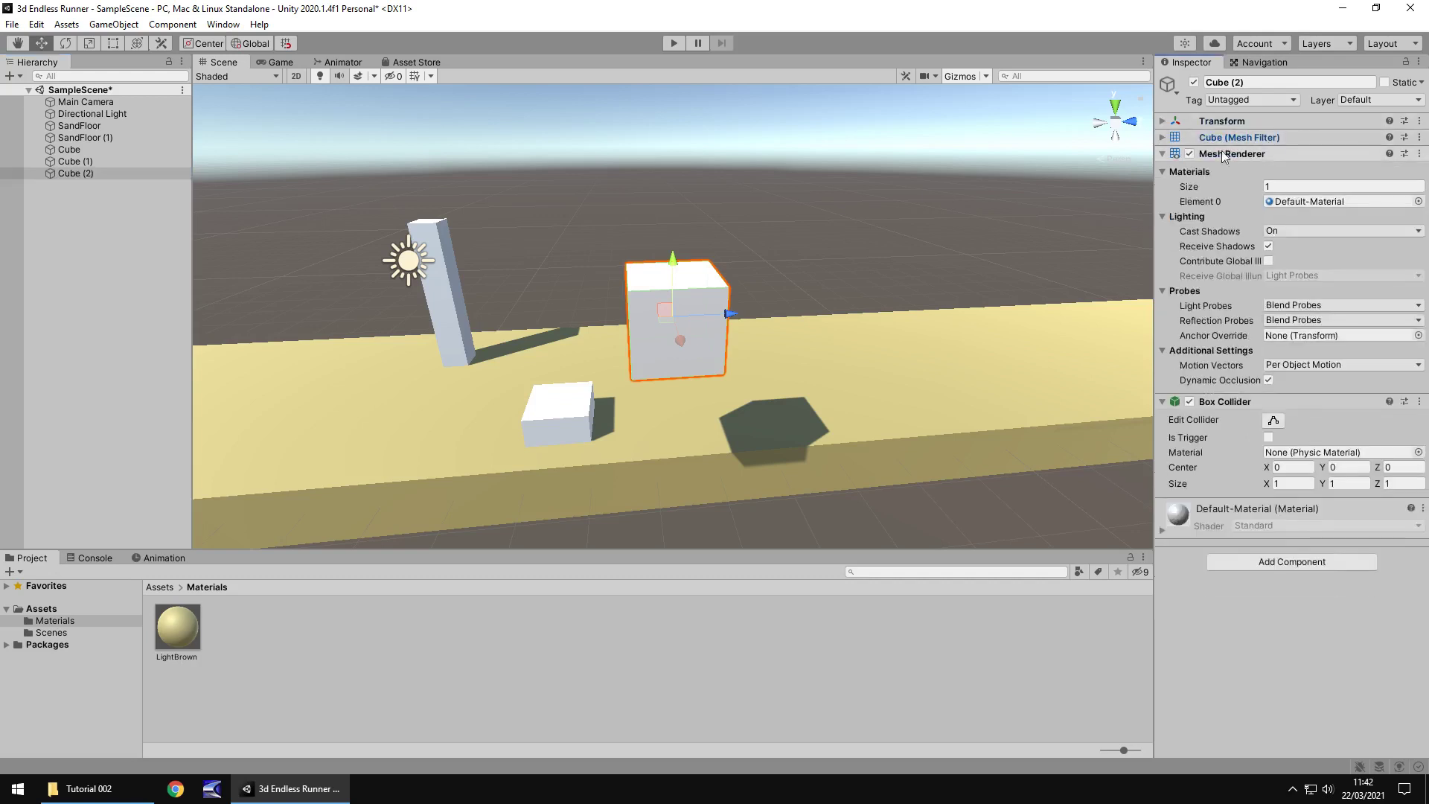
pyautogui.click(1163, 121)
pyautogui.click(1296, 139)
pyautogui.write('0')
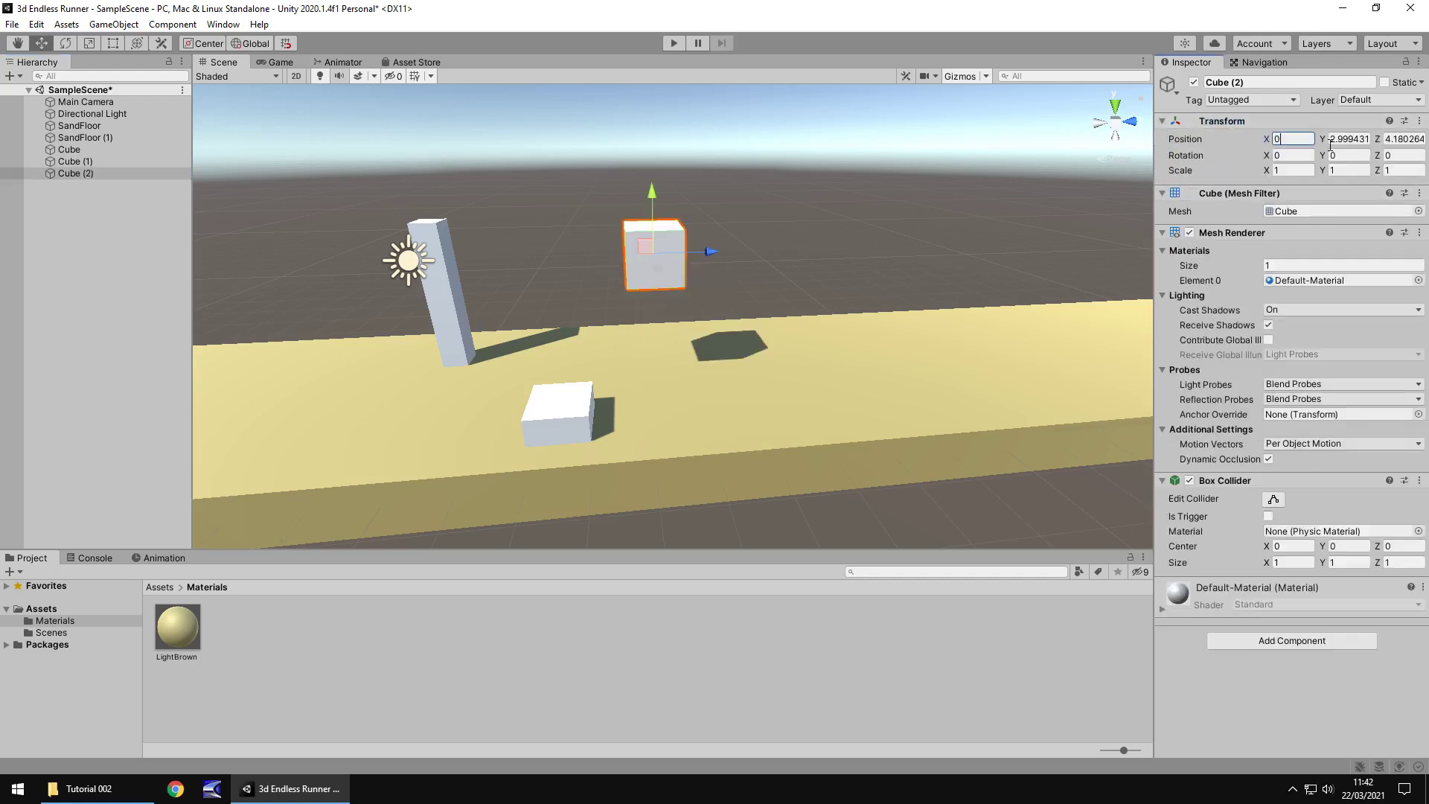
pyautogui.click(1335, 140)
pyautogui.write('0')
pyautogui.press('Tab')
pyautogui.write('0')
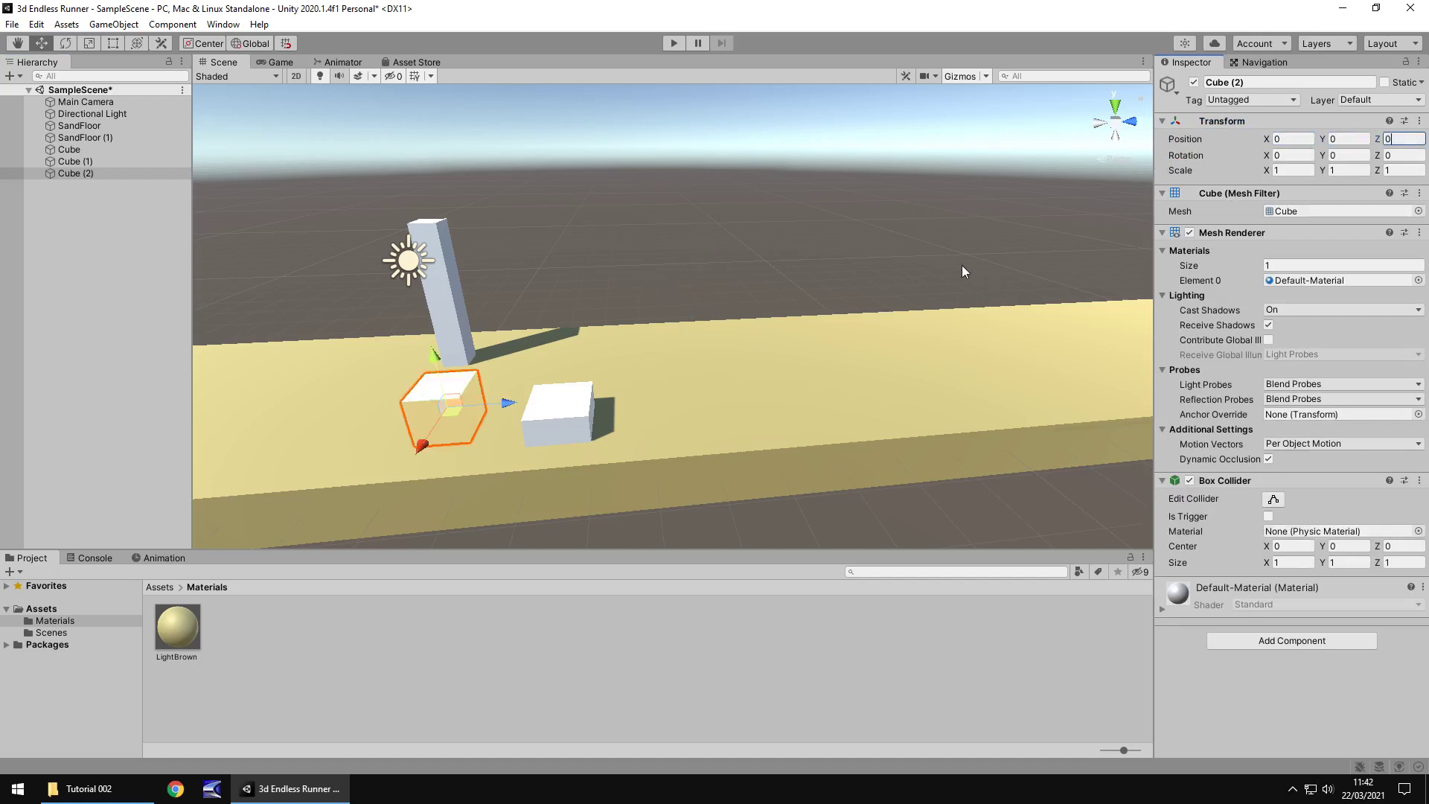
# Step: Scale the new cube to 2, 2, 2 and raise it to 0, 1.5, 14.5
pyautogui.click(1295, 170)
pyautogui.write('2')
pyautogui.press('Tab')
pyautogui.write('2')
pyautogui.press('Tab')
pyautogui.write('2')
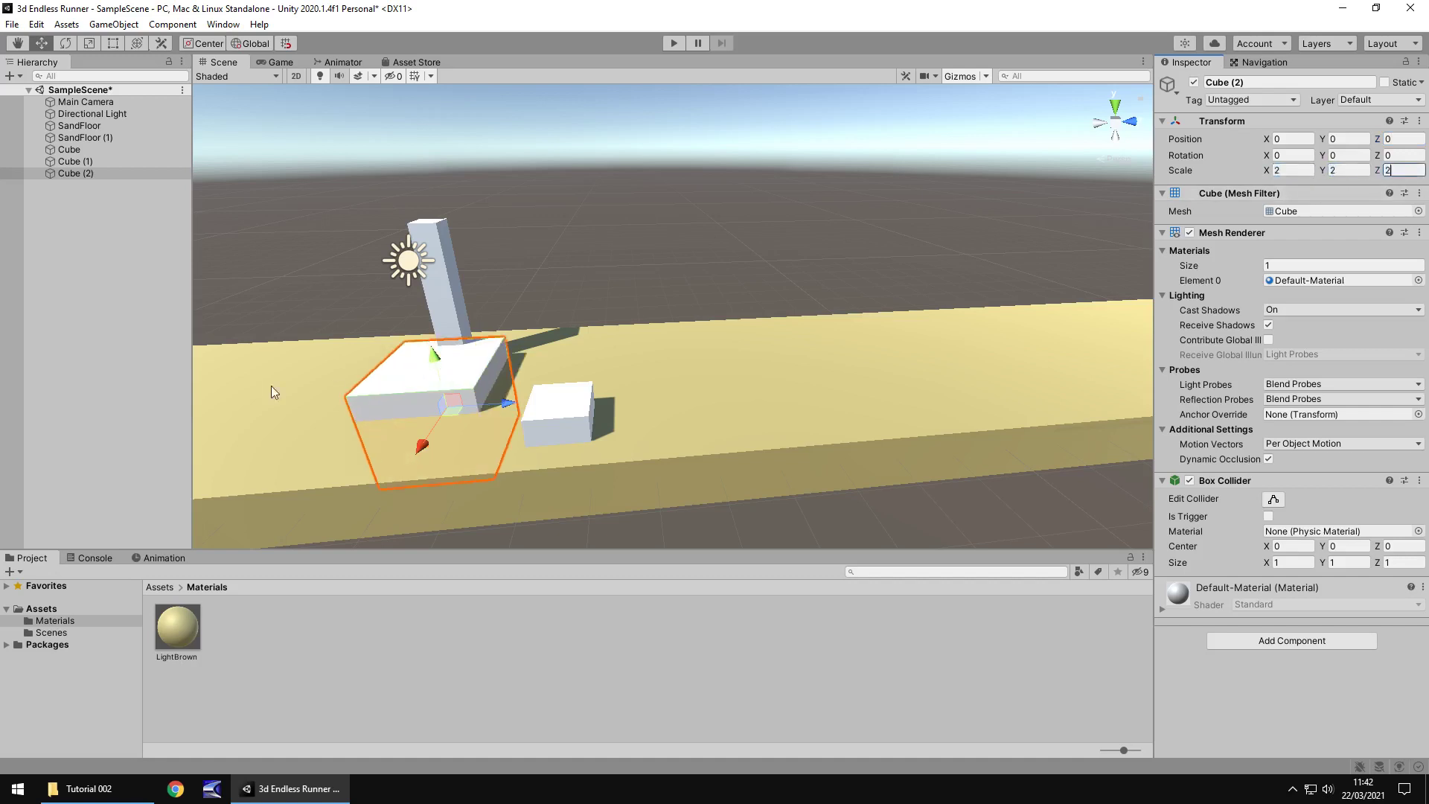
pyautogui.moveTo(434, 359); pyautogui.dragTo(1298, 346)
pyautogui.keyDown('alt'); pyautogui.moveTo(932, 314); pyautogui.dragTo(815, 305); pyautogui.keyUp('alt')
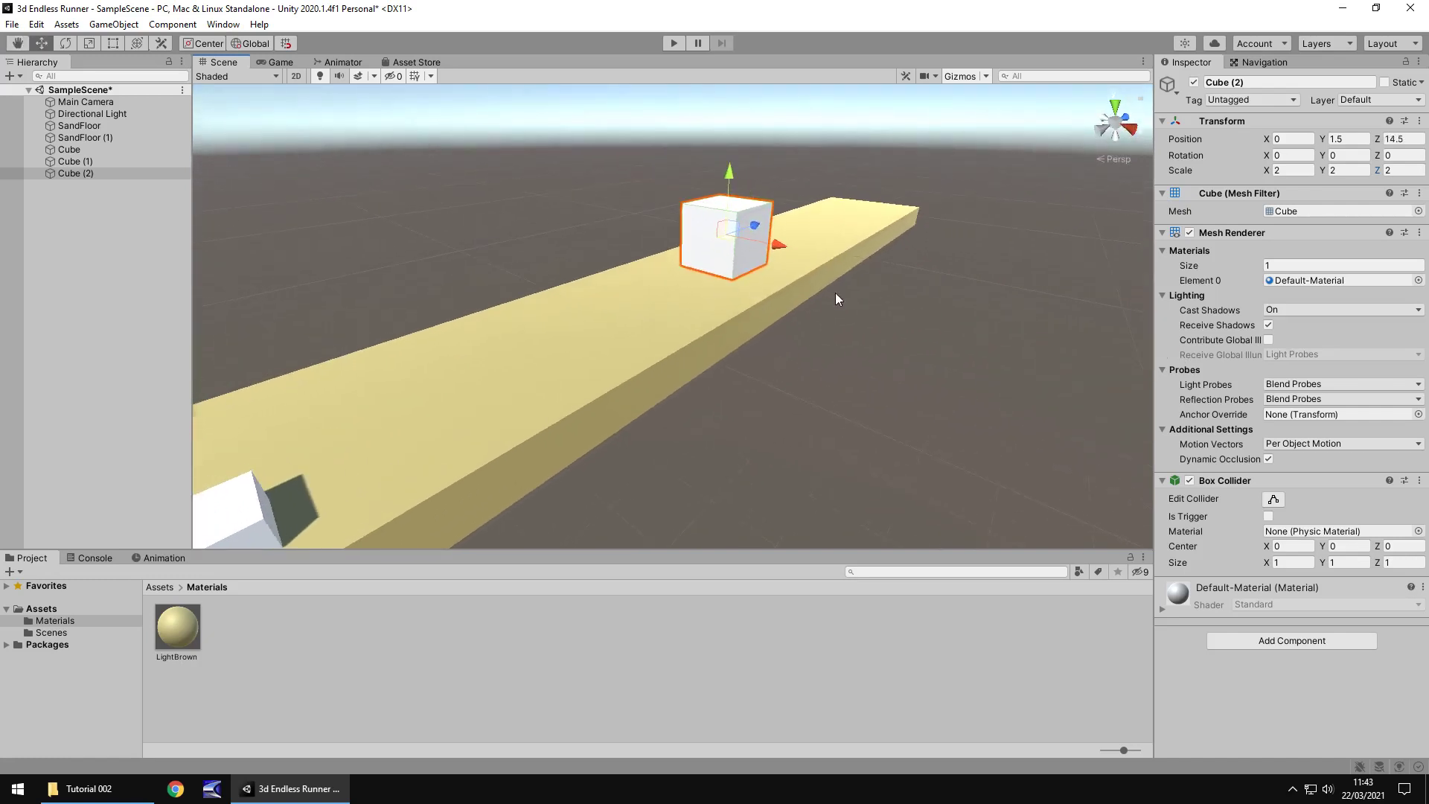
pyautogui.keyDown('alt'); pyautogui.moveTo(212, 219); pyautogui.dragTo(332, 207); pyautogui.keyUp('alt')
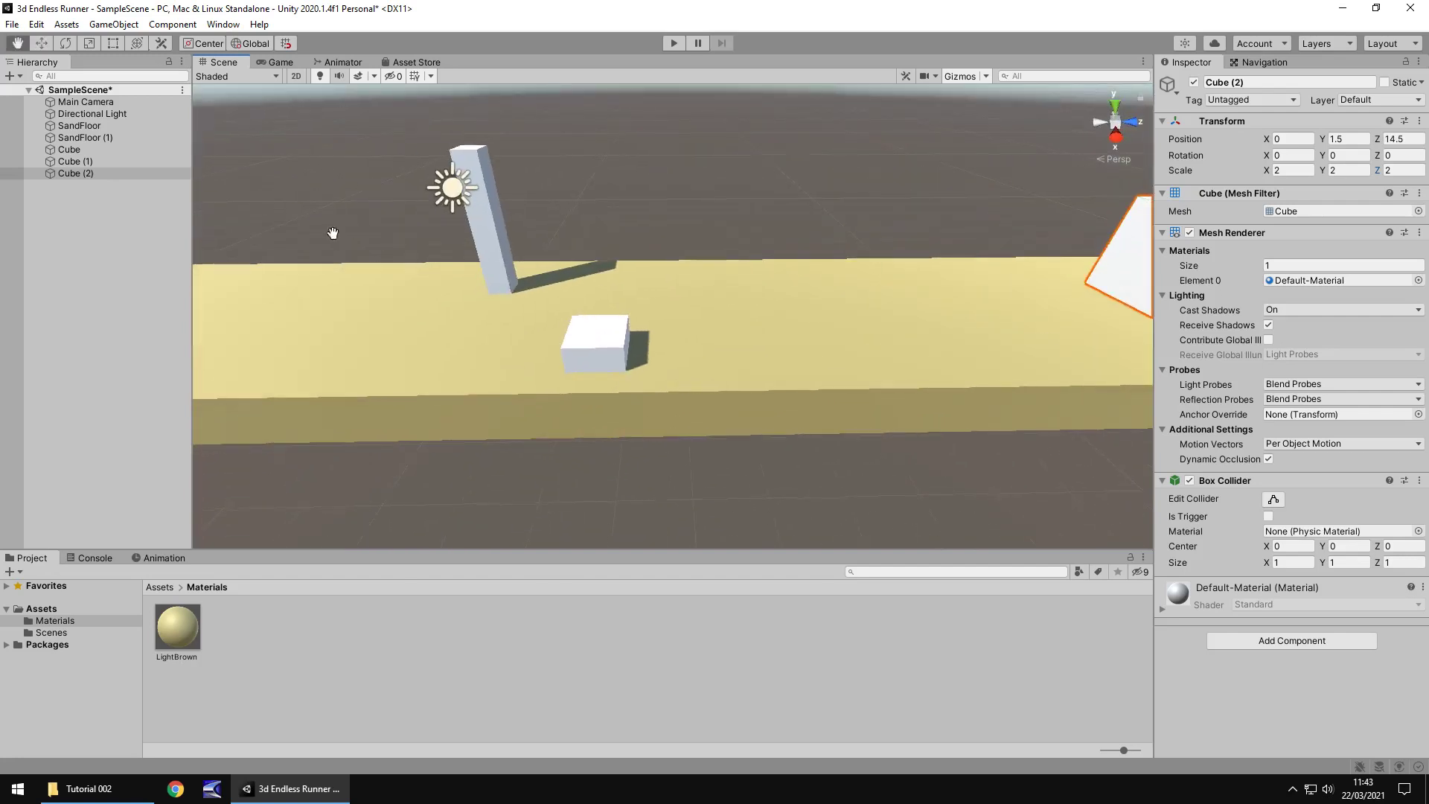
# Step: Rename the tall pillar to Tree01
pyautogui.moveTo(342, 230); pyautogui.dragTo(932, 270, button='middle')
pyautogui.keyDown('alt'); pyautogui.moveTo(932, 270); pyautogui.dragTo(20, 199); pyautogui.keyUp('alt')
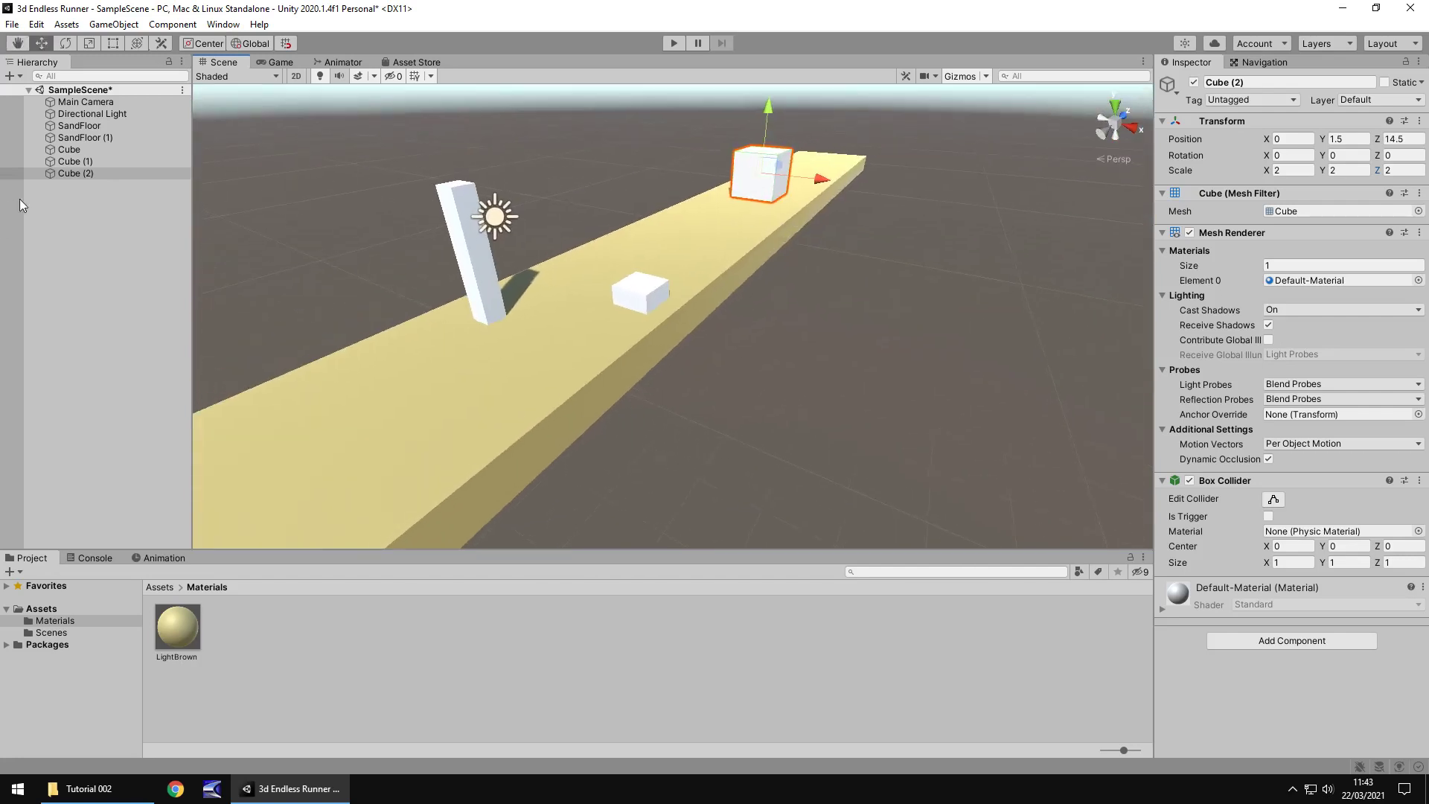
pyautogui.click(77, 151)
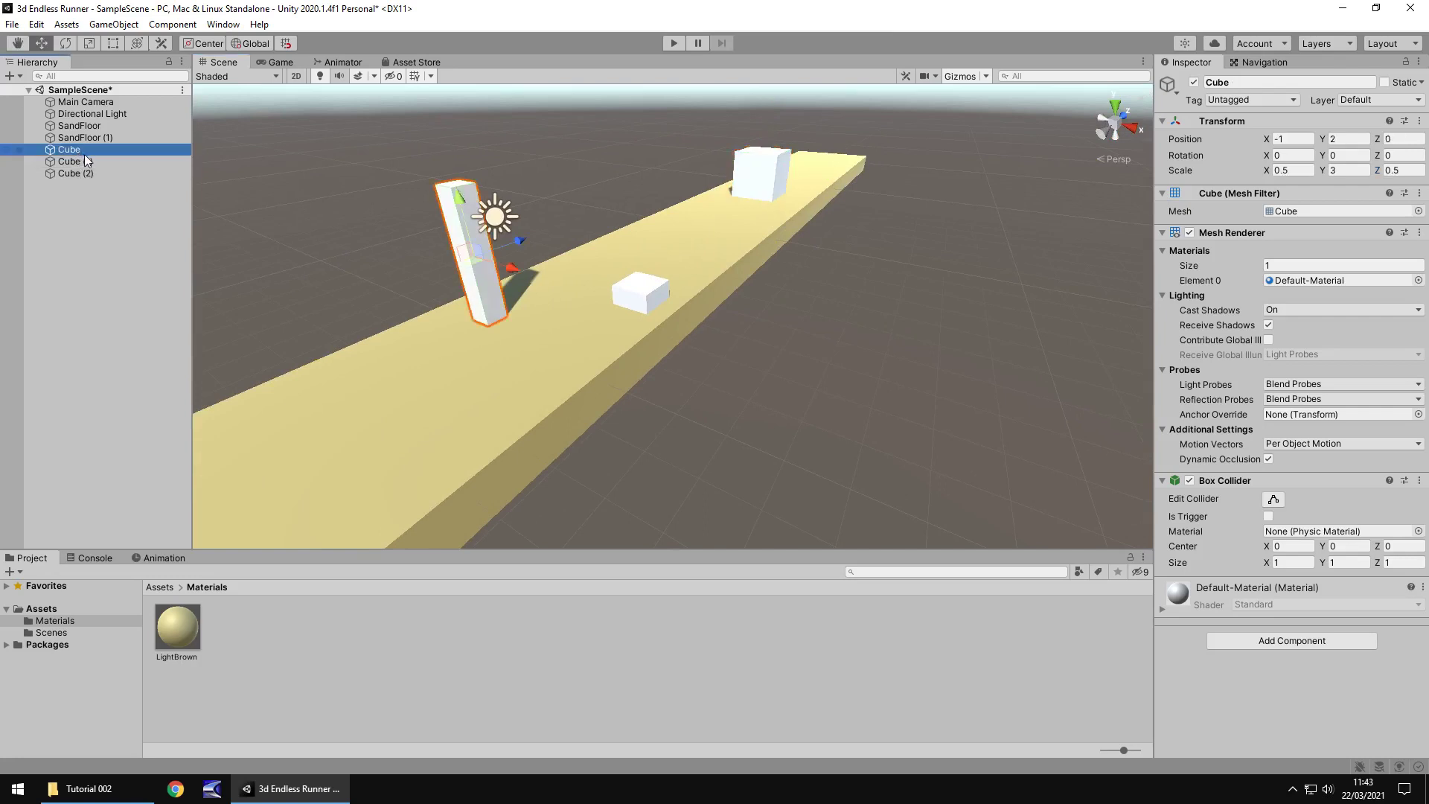
pyautogui.press('F2')
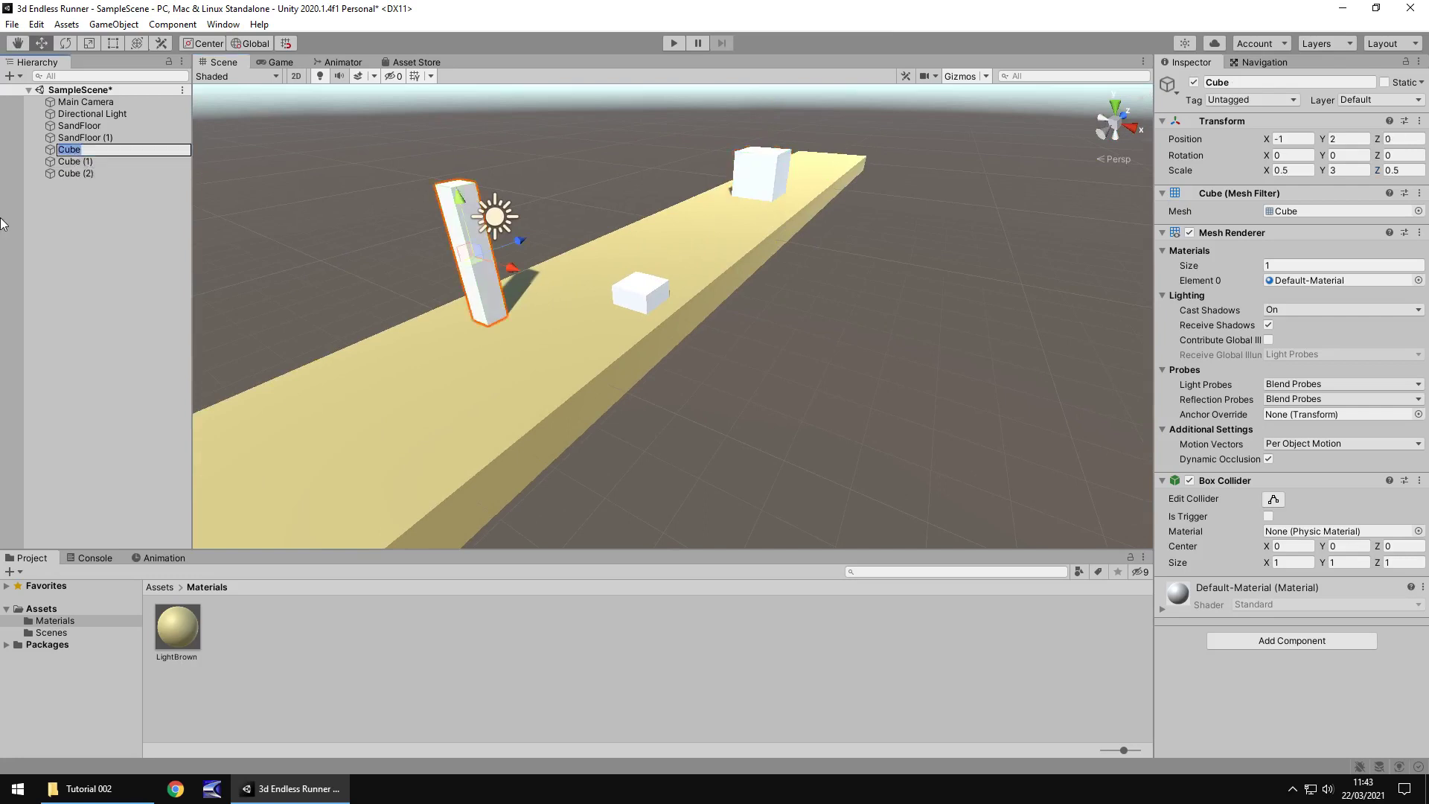
pyautogui.write('Tree01')
pyautogui.press('Return')
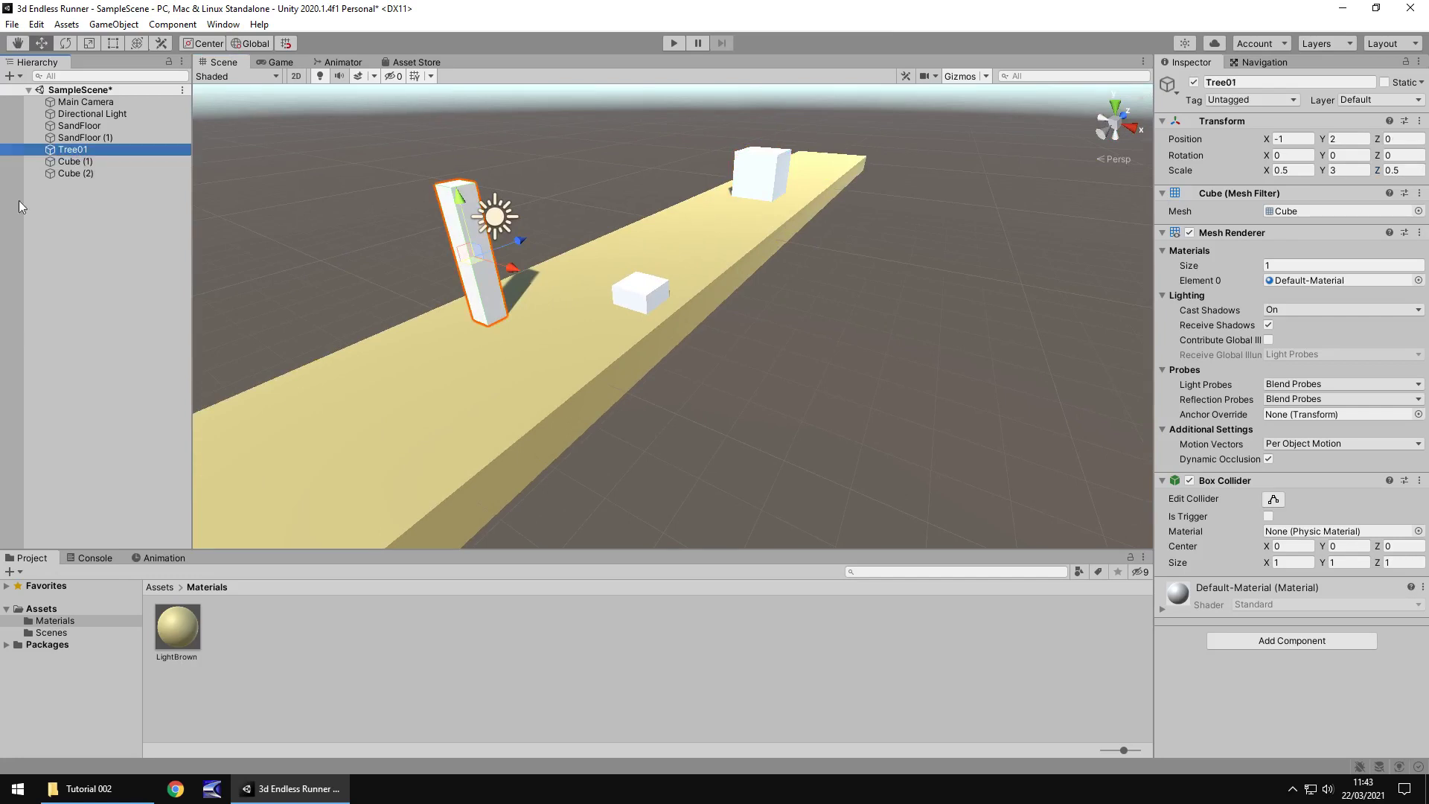
# Step: Rename Cube (1) to Rock01 and Cube (2) to BigRock01
pyautogui.click(82, 160)
pyautogui.press('F2')
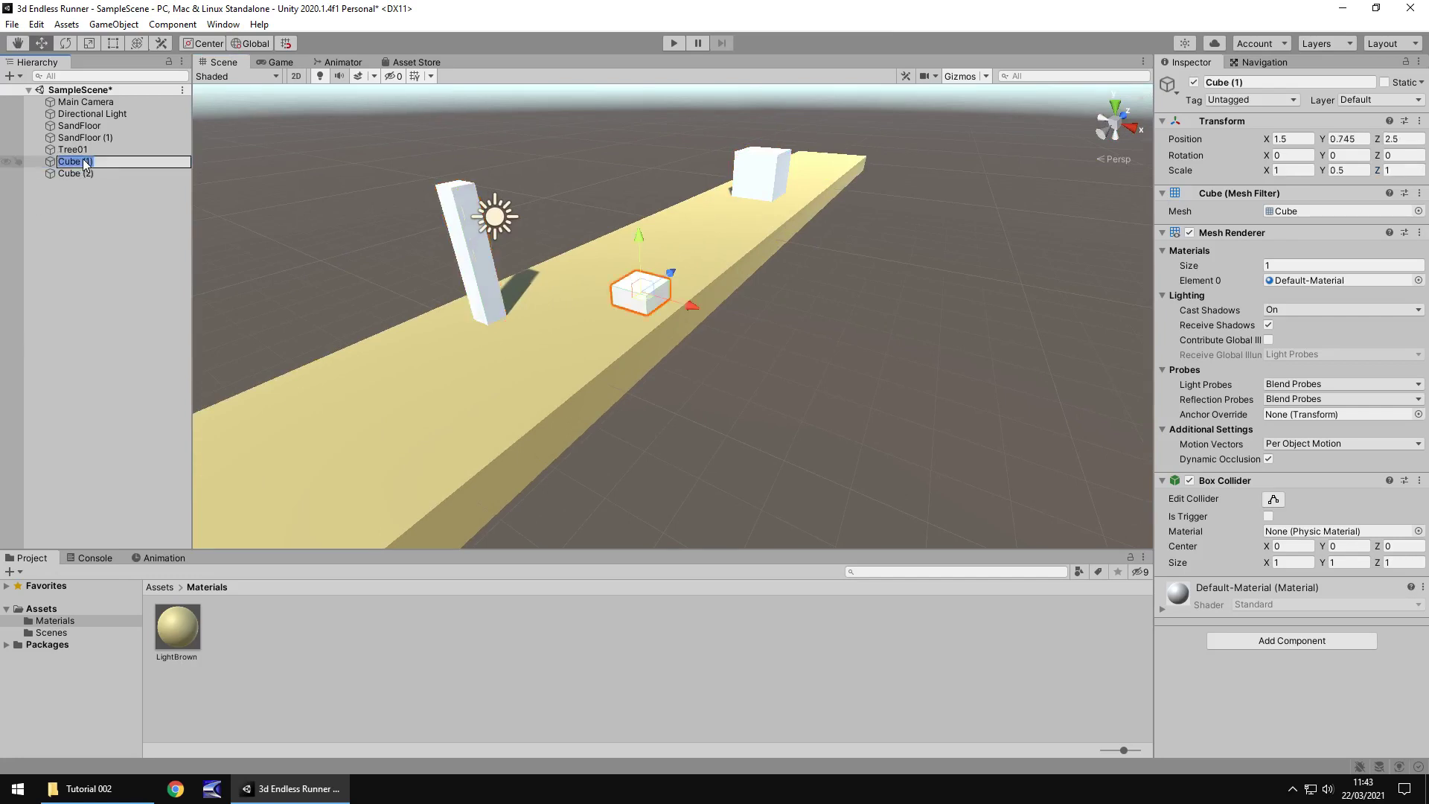
pyautogui.write('Rock01')
pyautogui.press('Return')
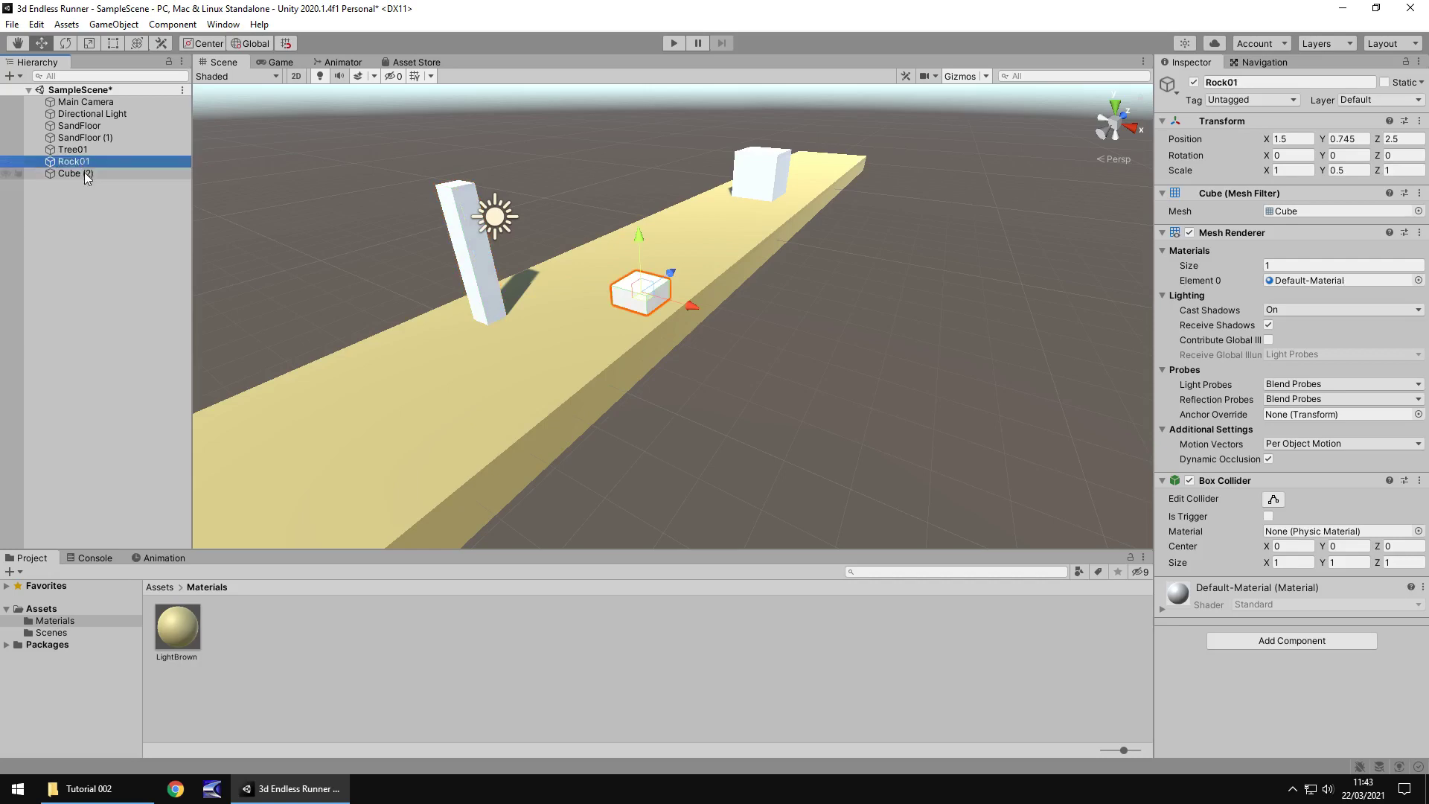
pyautogui.click(83, 172)
pyautogui.press('F2')
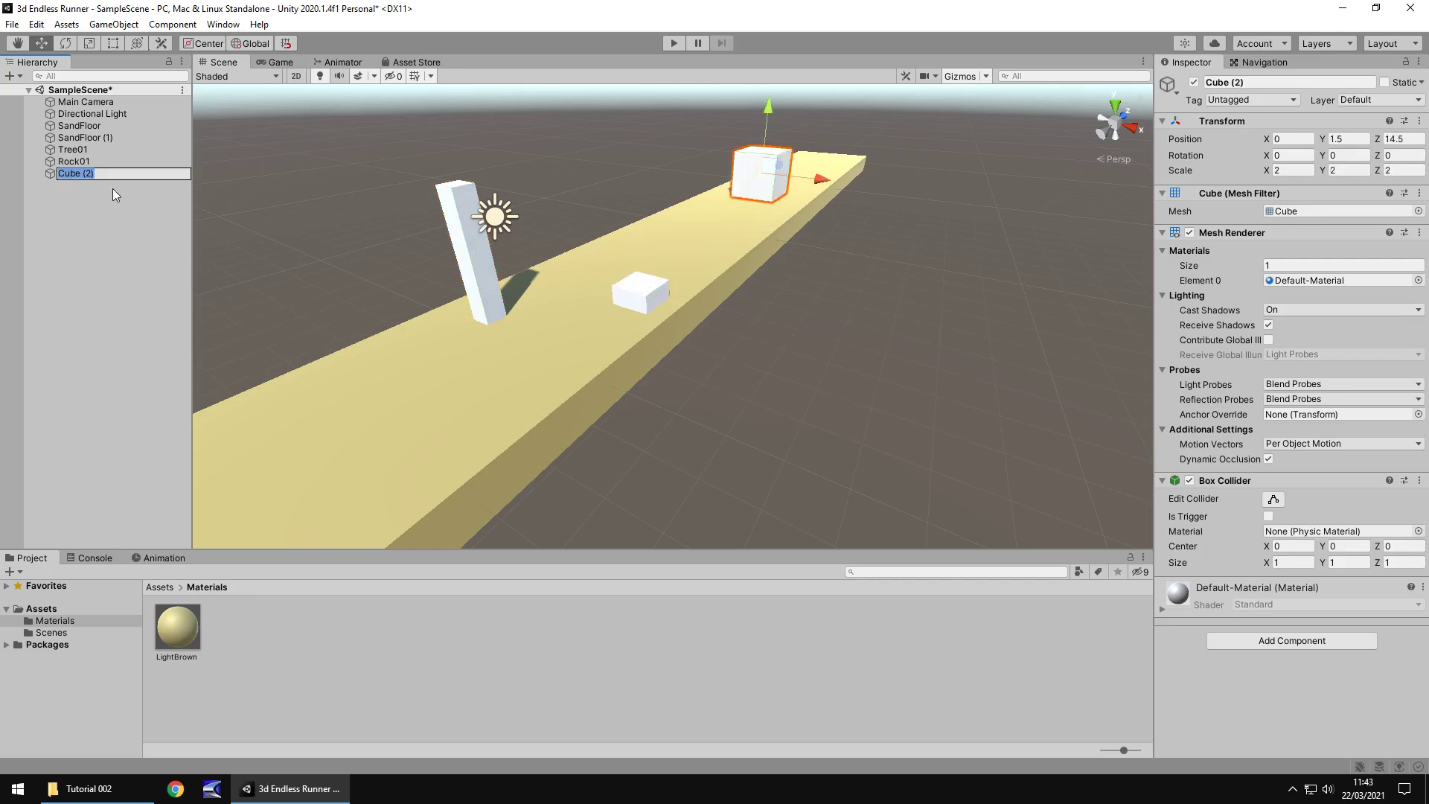
pyautogui.write('BigRock01')
pyautogui.press('Return')
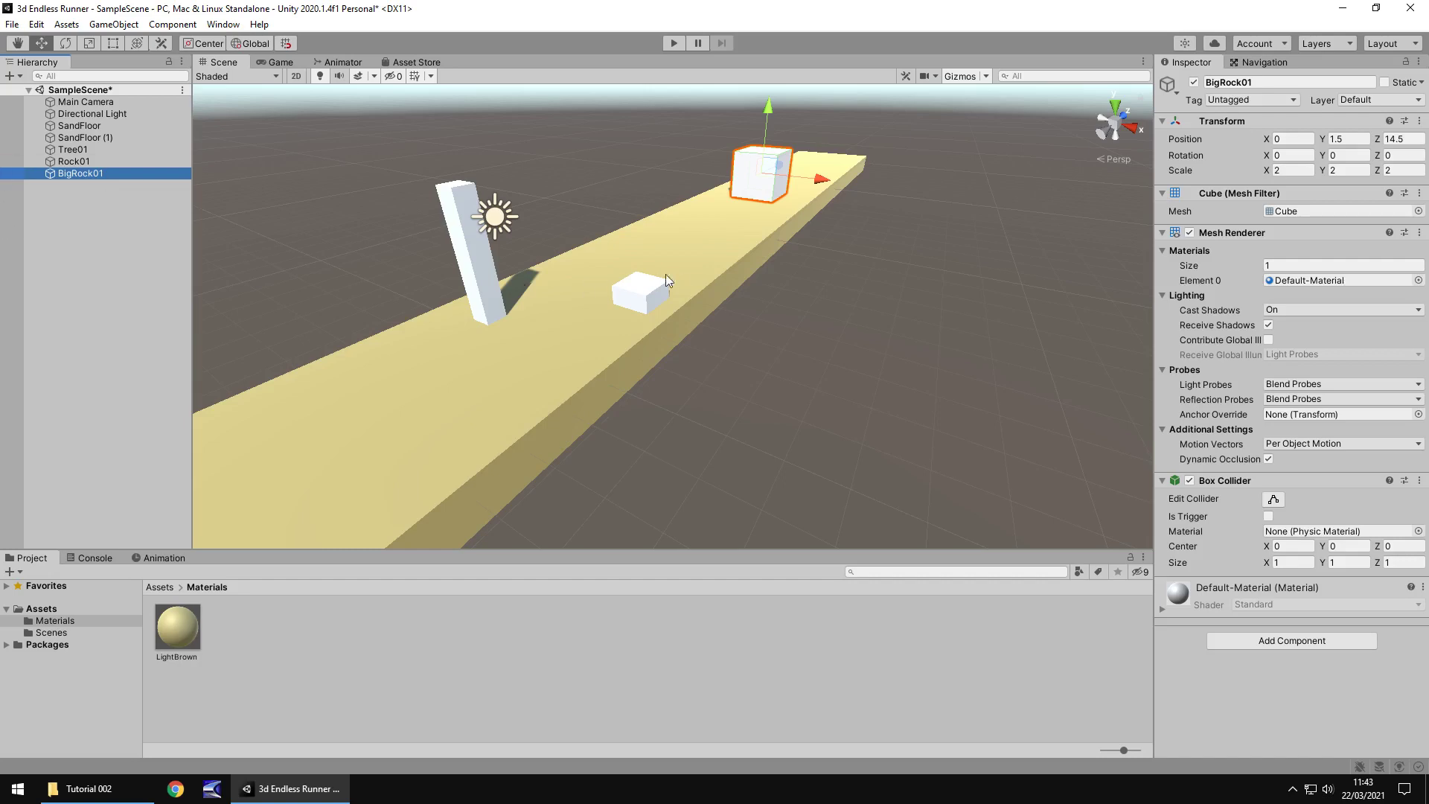
# Step: Orbit the Scene view to a new angle over the sandy floor
pyautogui.keyDown('alt'); pyautogui.moveTo(681, 274); pyautogui.dragTo(739, 296); pyautogui.keyUp('alt')
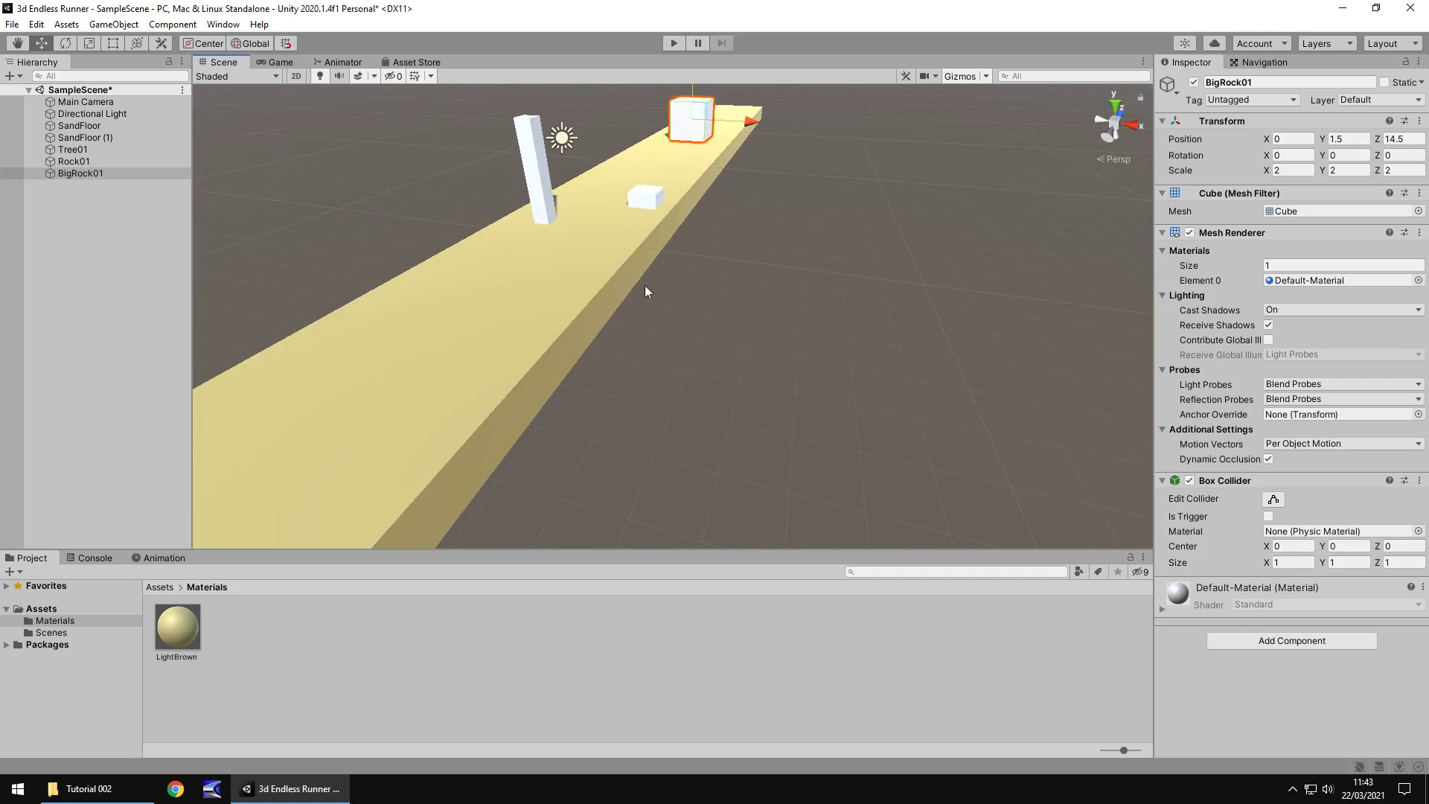
# Step: Add a new cube and zero its position to 0, 0, 0
pyautogui.click(114, 24)
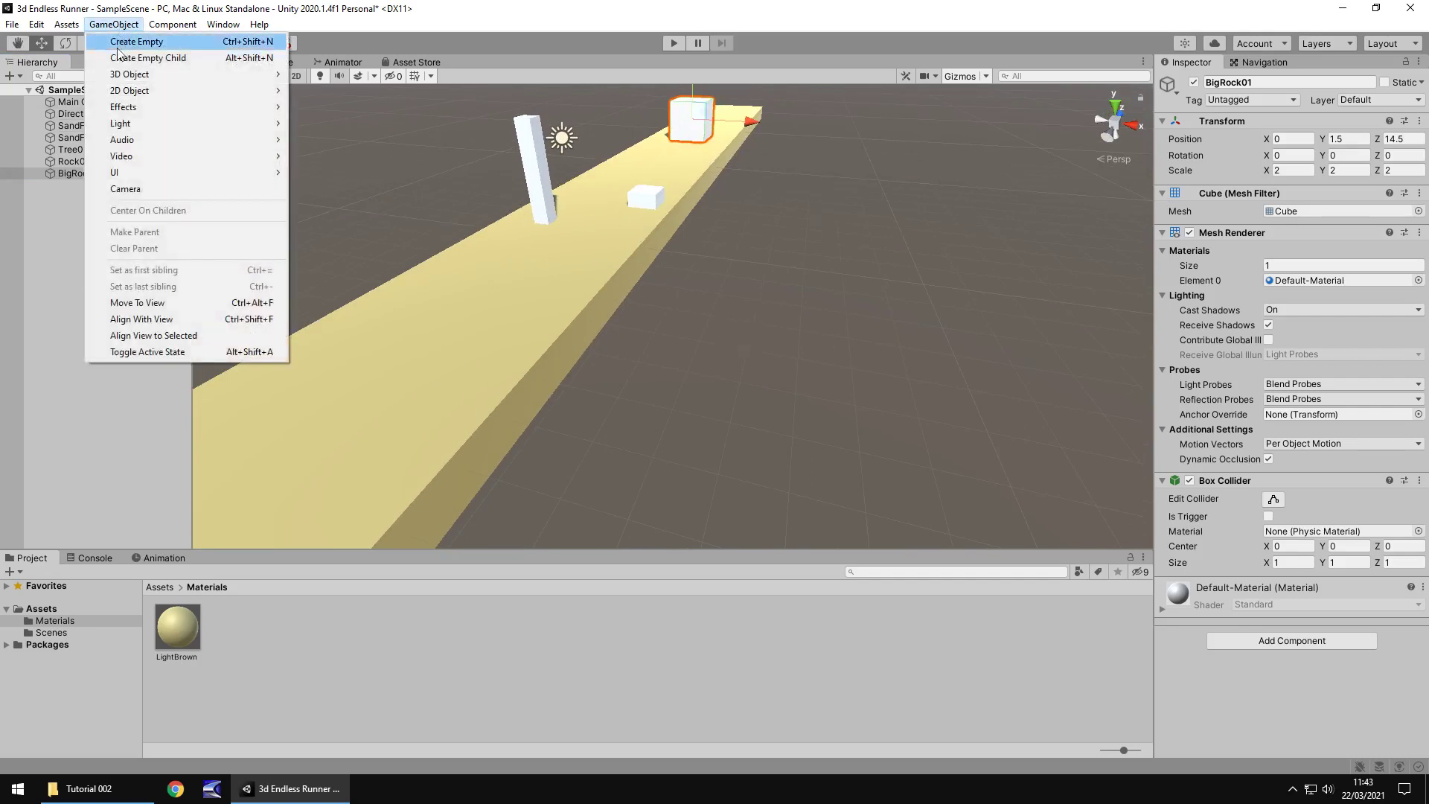
pyautogui.moveTo(143, 79)
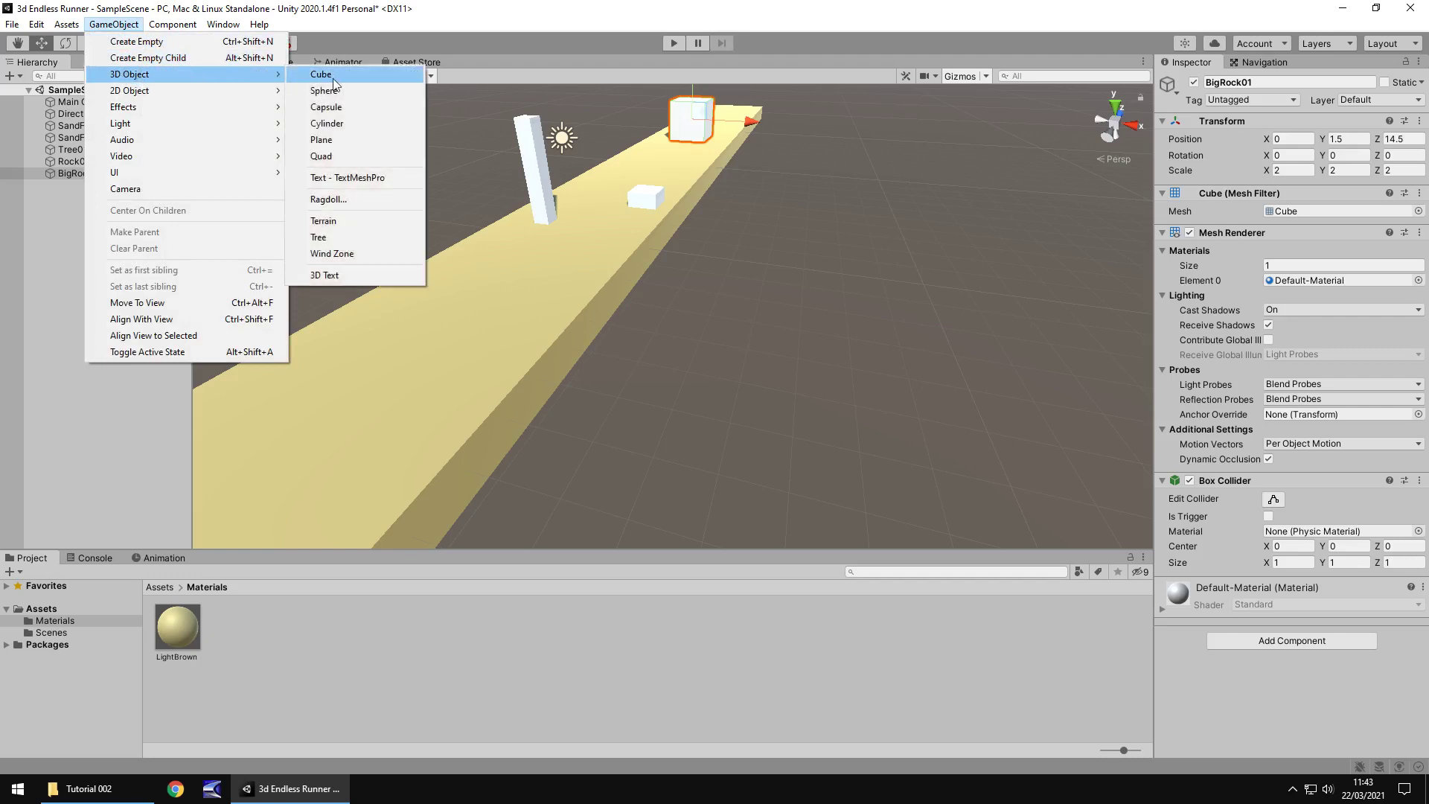
pyautogui.click(321, 74)
pyautogui.click(1301, 140)
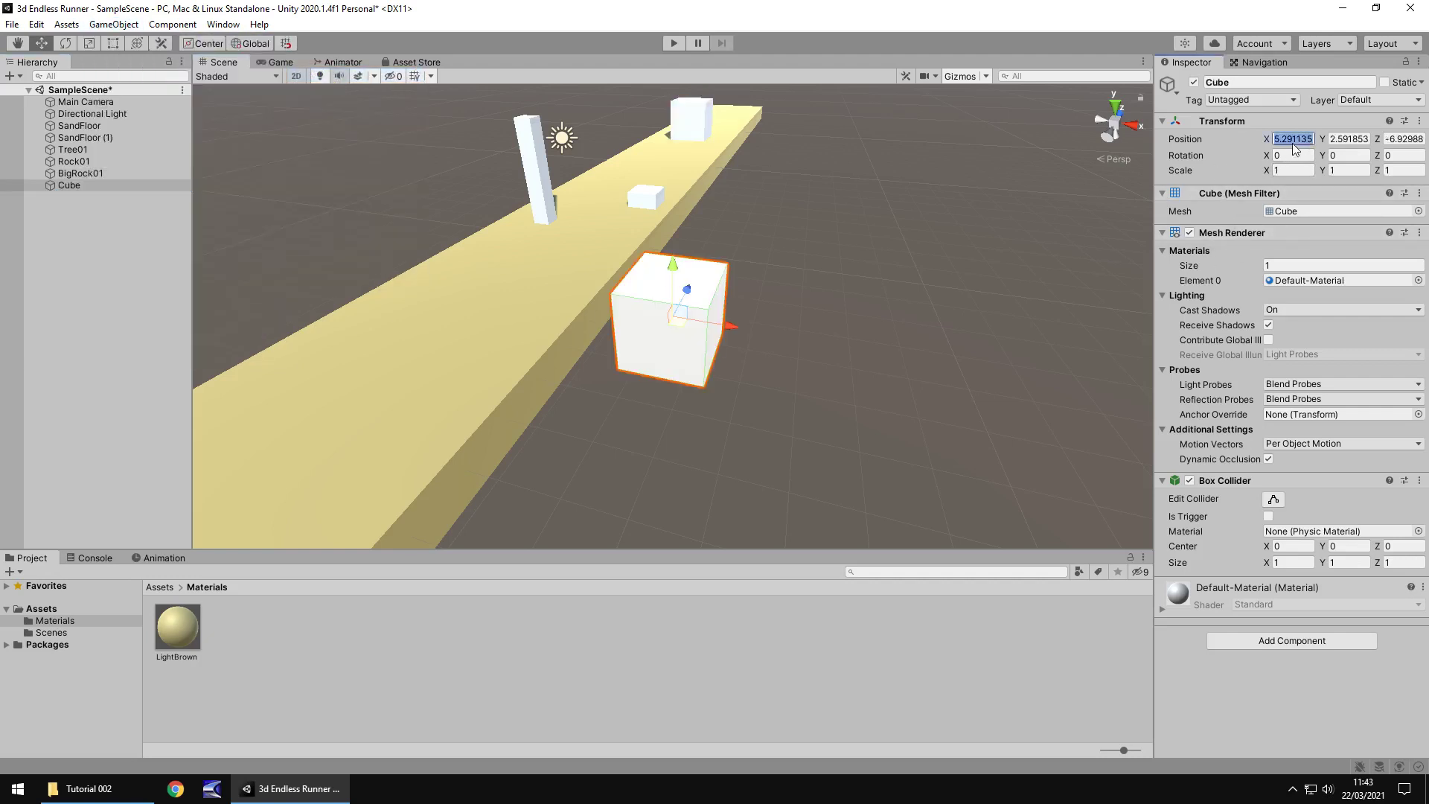
pyautogui.write('0')
pyautogui.click(1355, 140)
pyautogui.write('0')
pyautogui.click(1412, 140)
pyautogui.write('0')
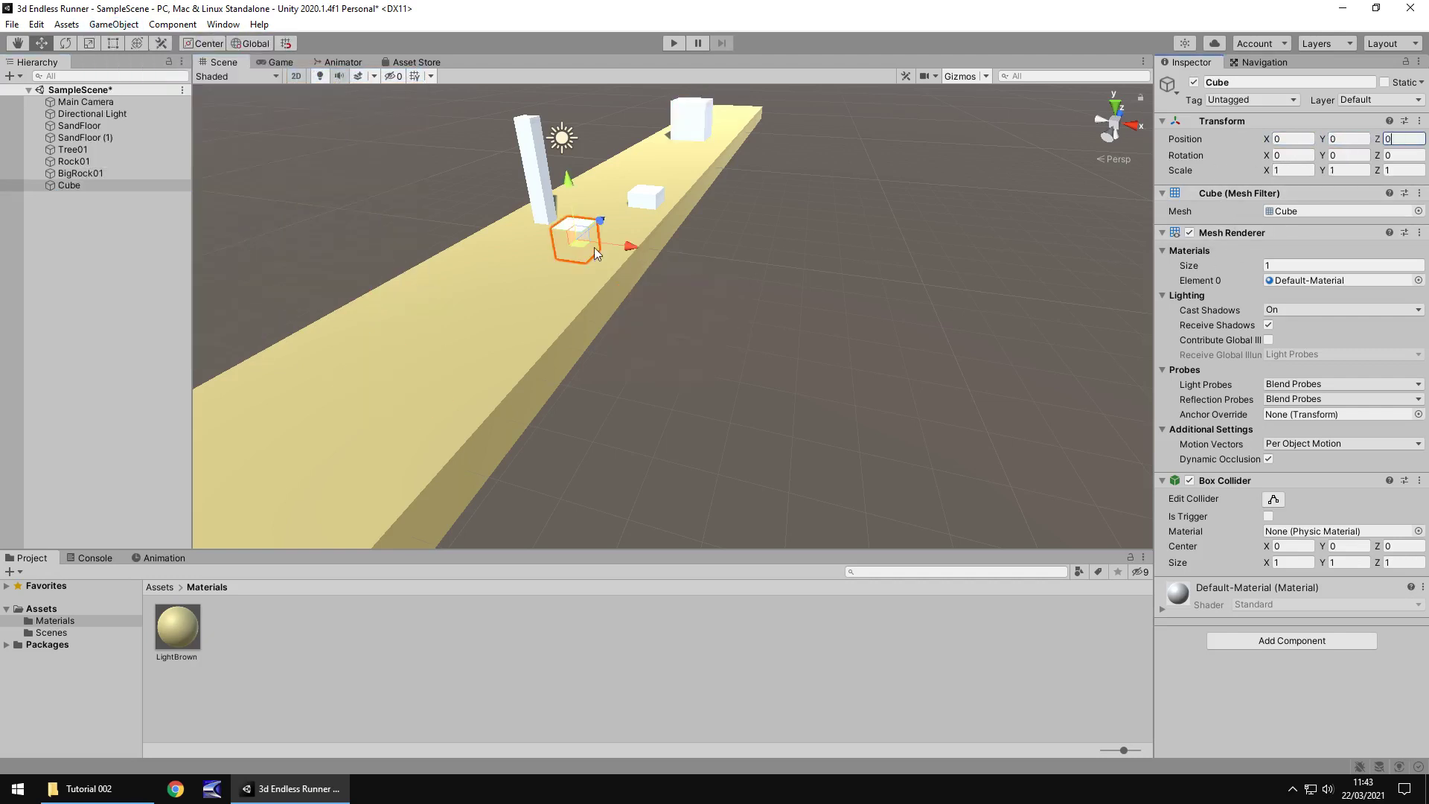
# Step: Move the cube to 0, 1, -8.5 near the start of the floor
pyautogui.moveTo(594, 247); pyautogui.dragTo(553, 305, button='right')
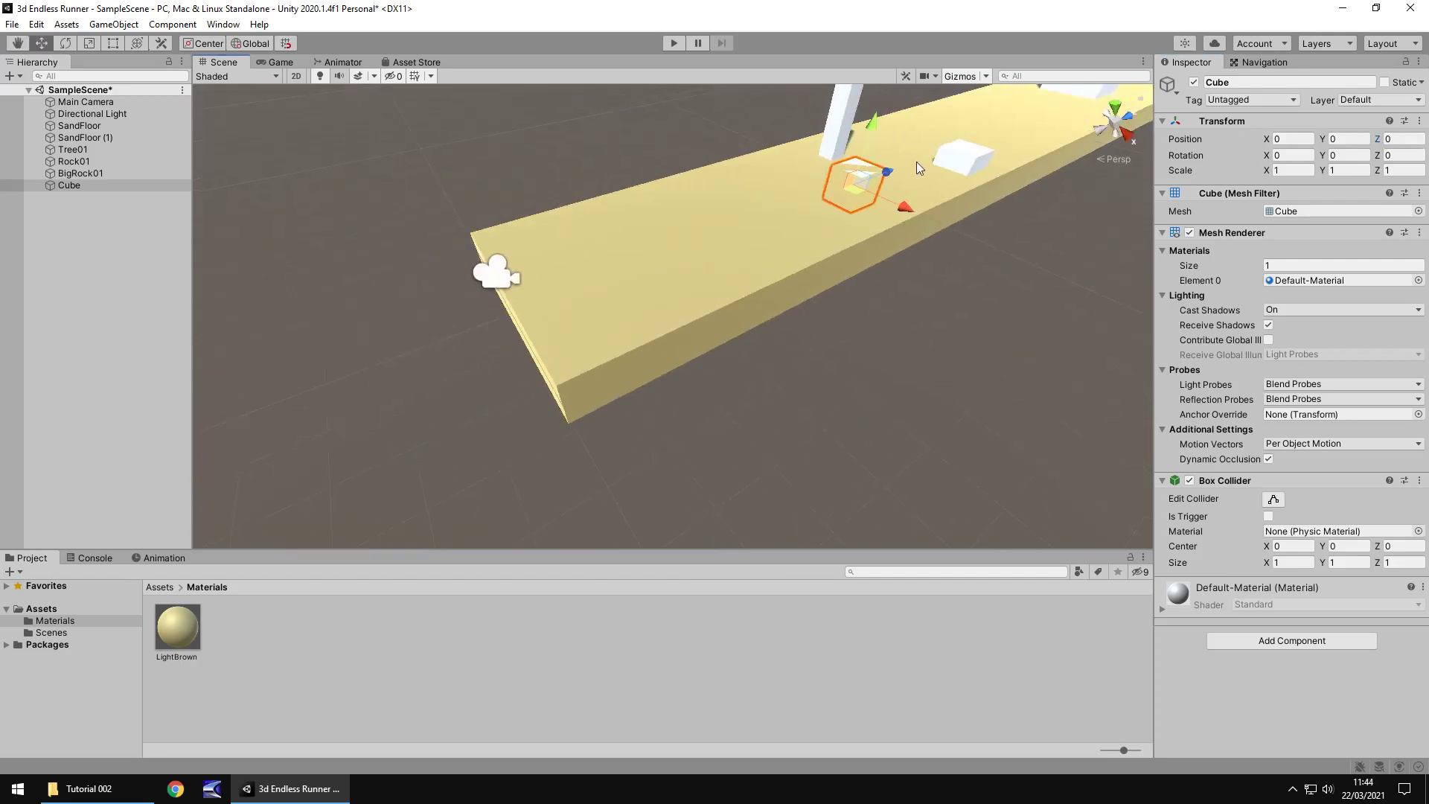
pyautogui.moveTo(887, 172); pyautogui.dragTo(698, 207)
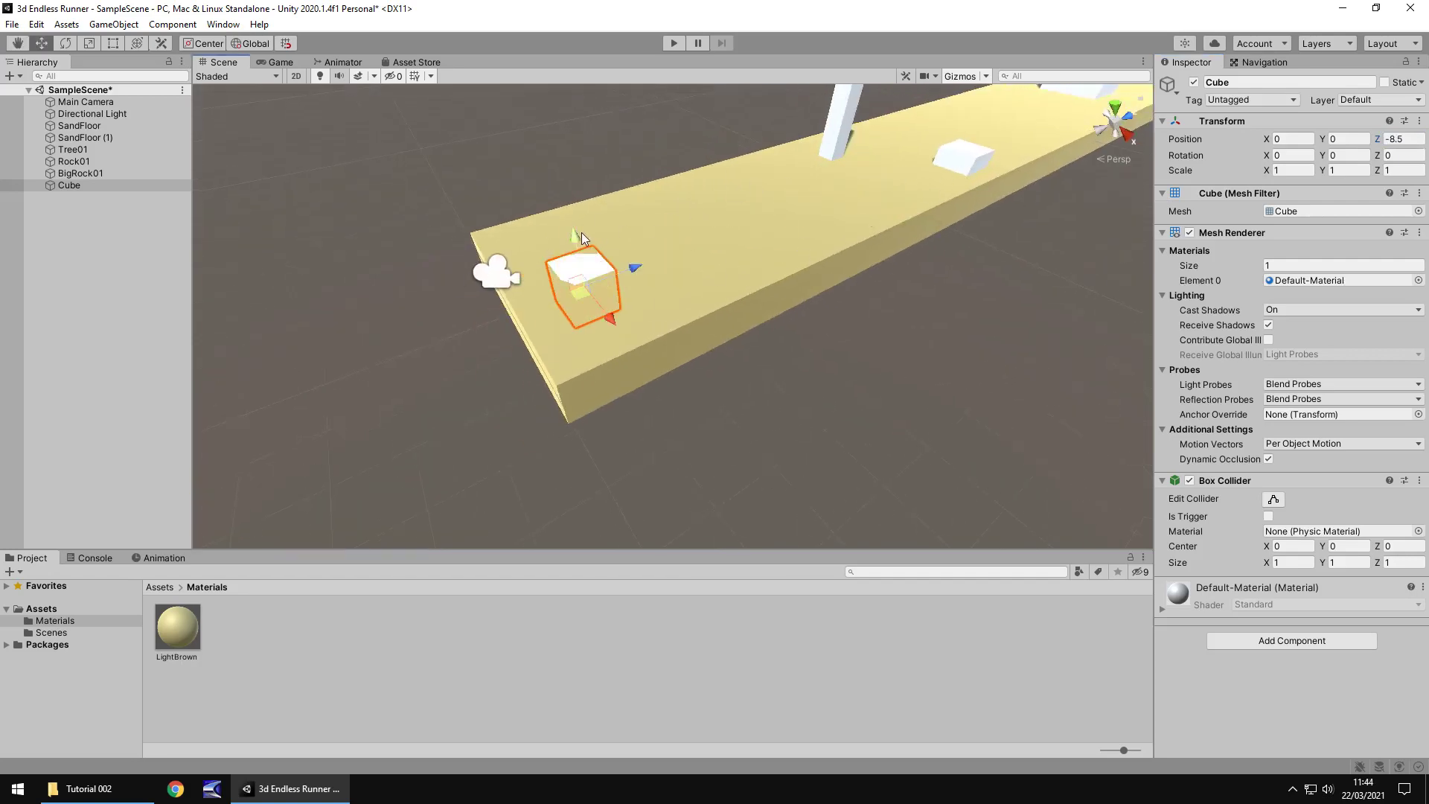
pyautogui.moveTo(579, 237); pyautogui.dragTo(572, 214)
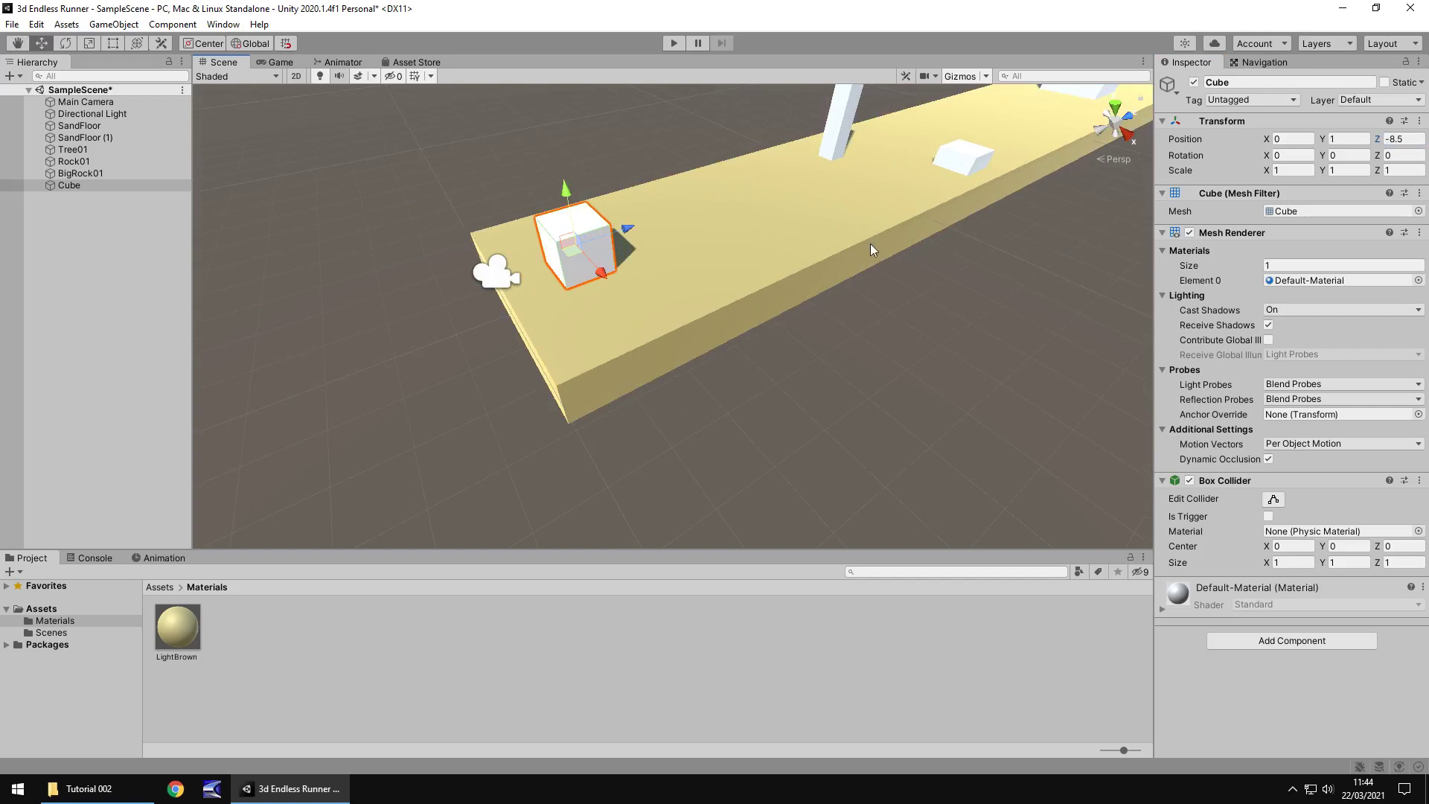
# Step: Rescale the newest cube to 0.75, 1.5, 0.75 and lift it higher above the floor
pyautogui.click(1357, 170)
pyautogui.write('2')
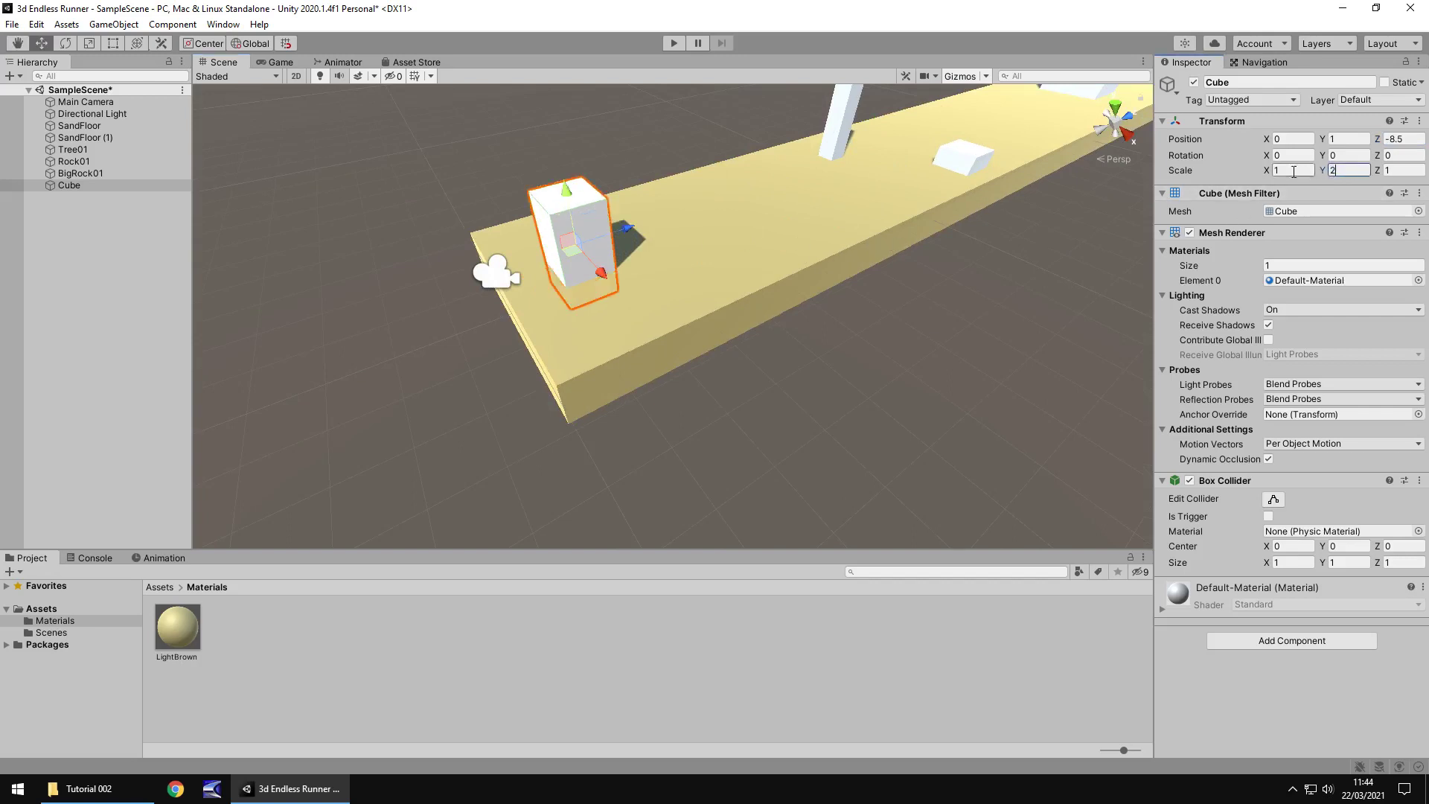
pyautogui.click(1292, 169)
pyautogui.write('0.5')
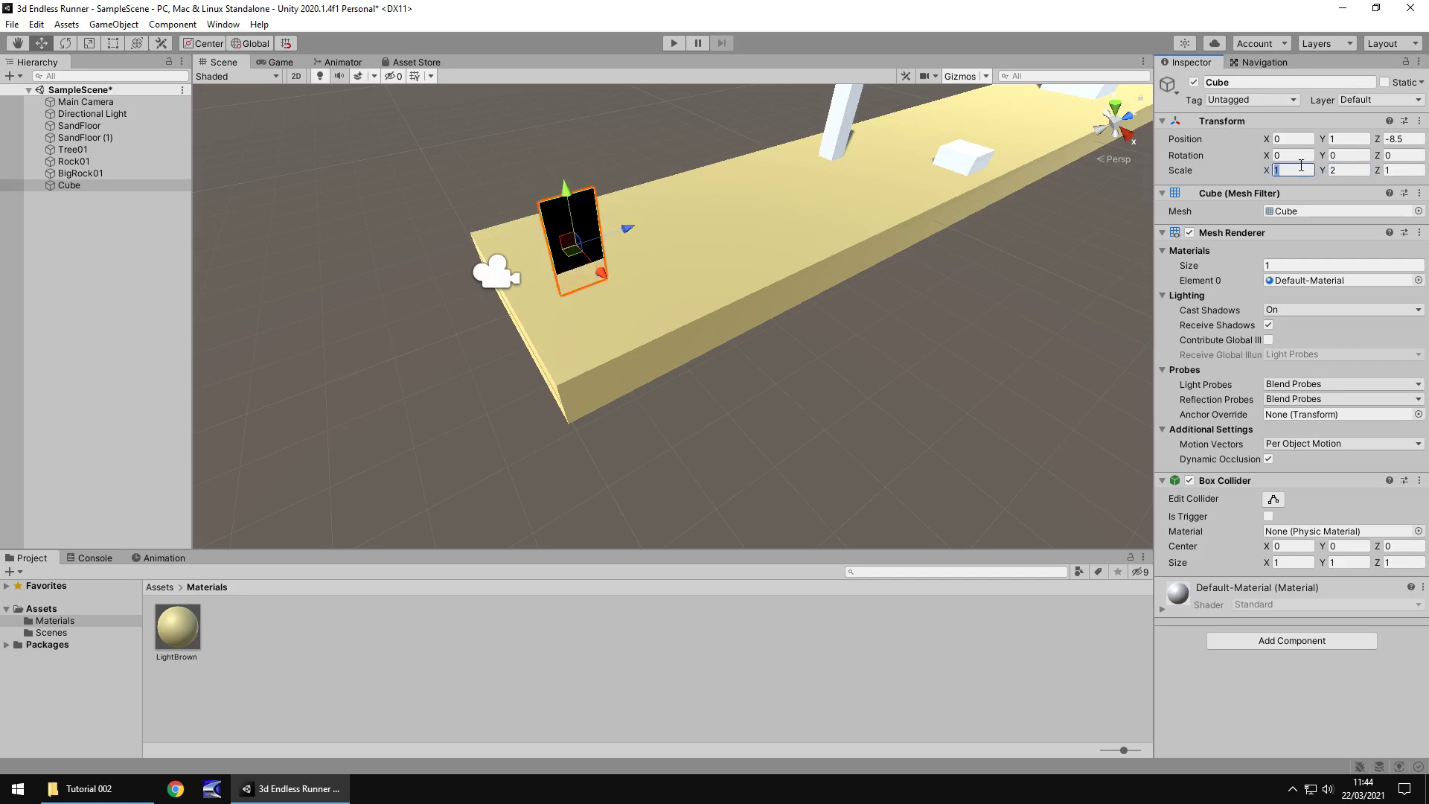
pyautogui.click(1409, 170)
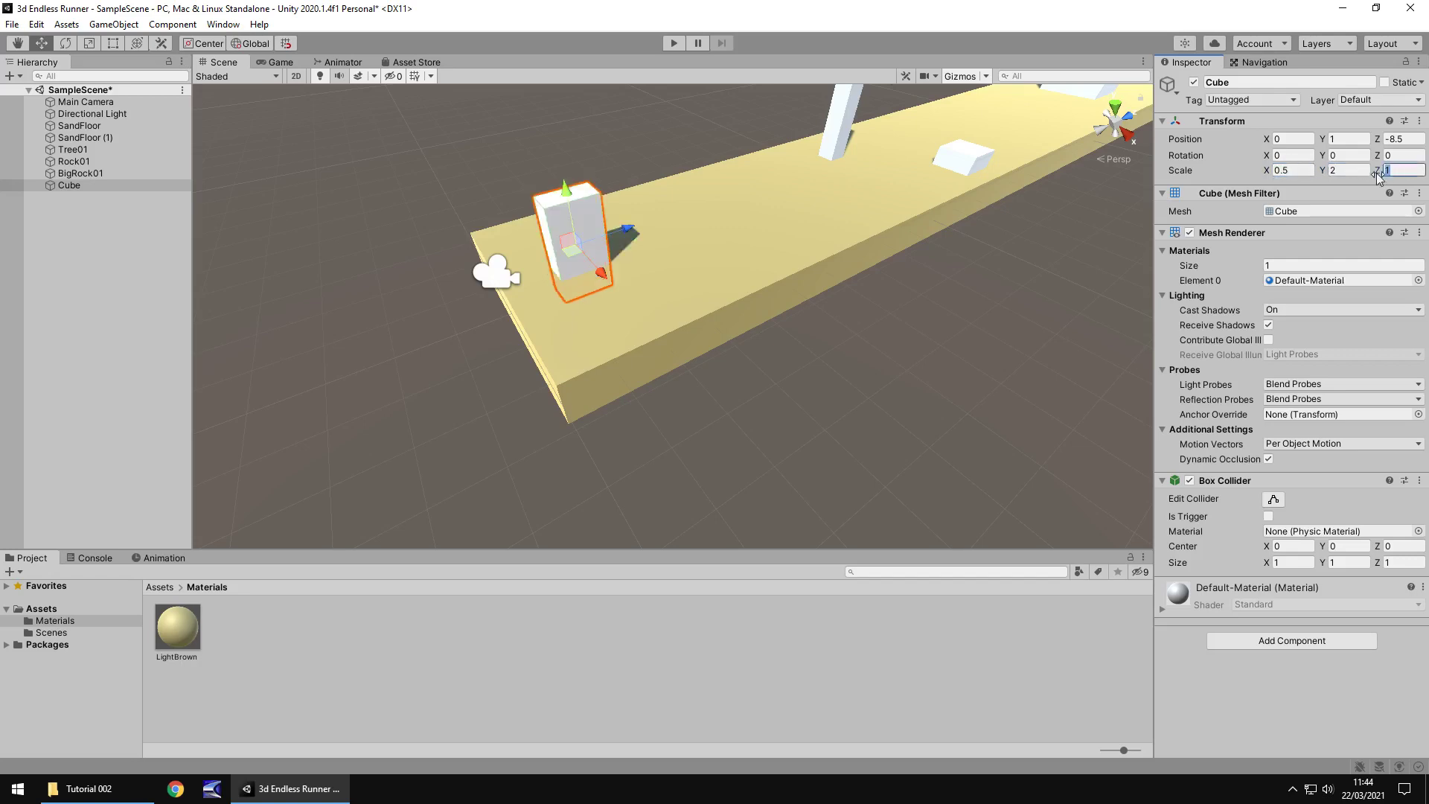
pyautogui.click(1293, 170)
pyautogui.write('0.75')
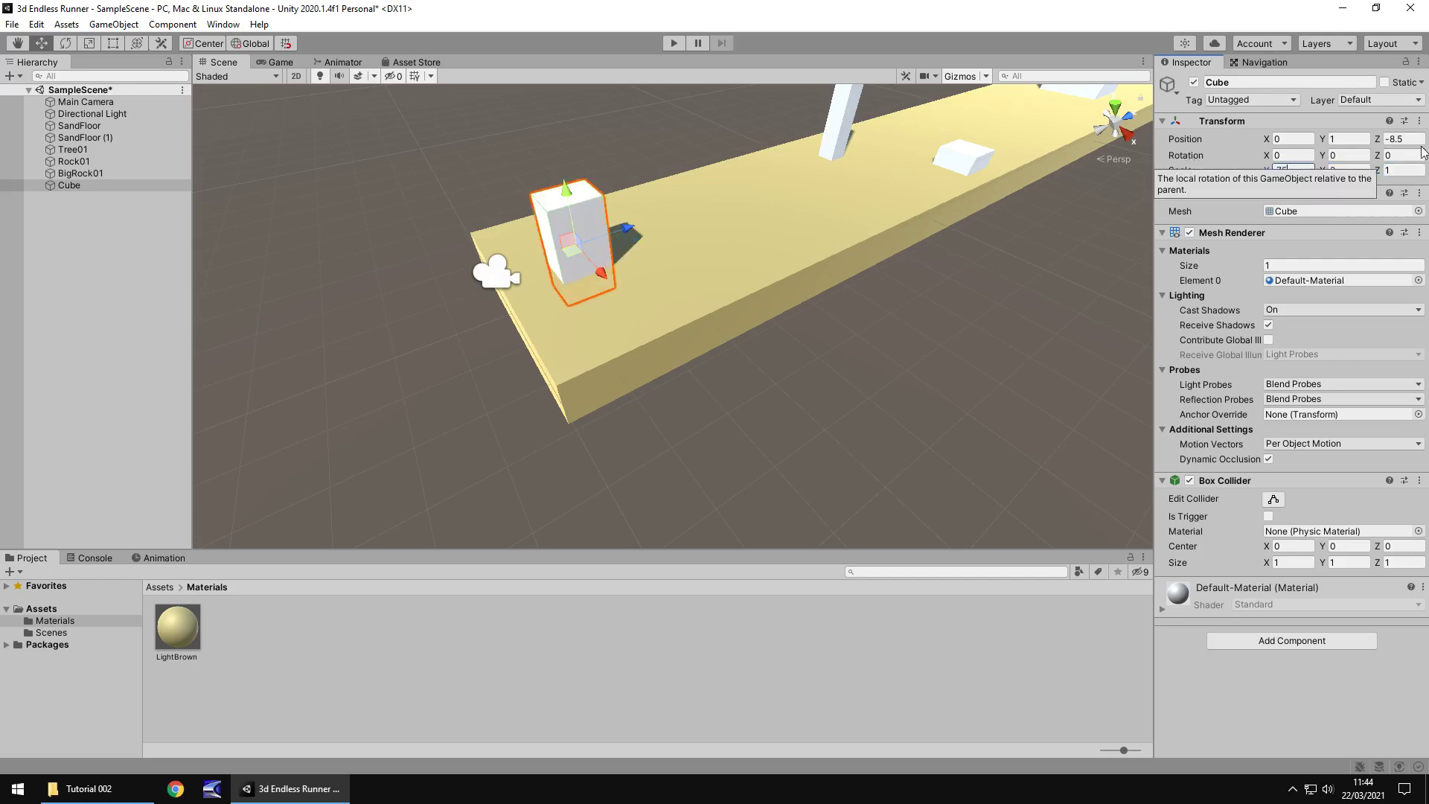
pyautogui.click(1405, 170)
pyautogui.write('0.75')
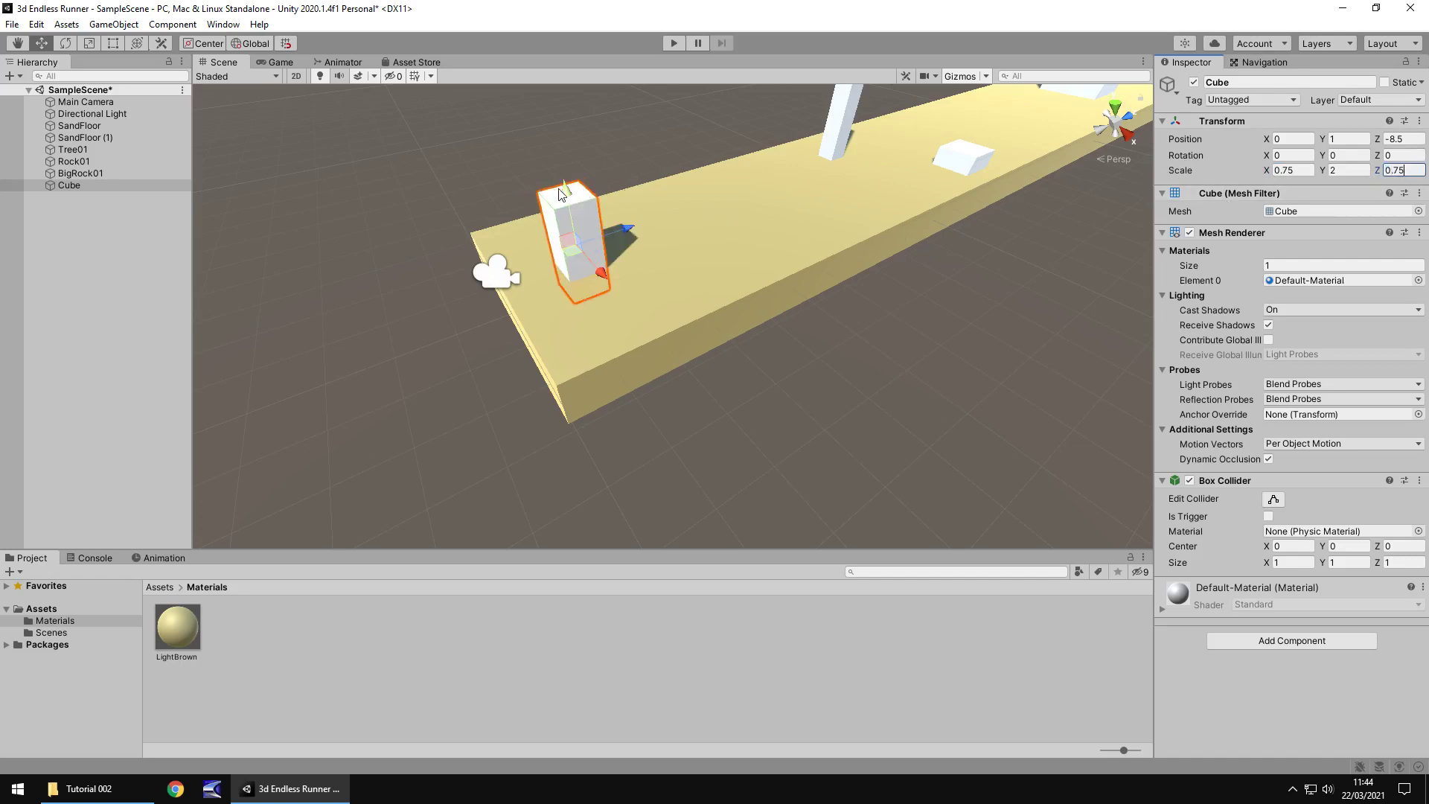
pyautogui.moveTo(566, 192); pyautogui.dragTo(564, 167)
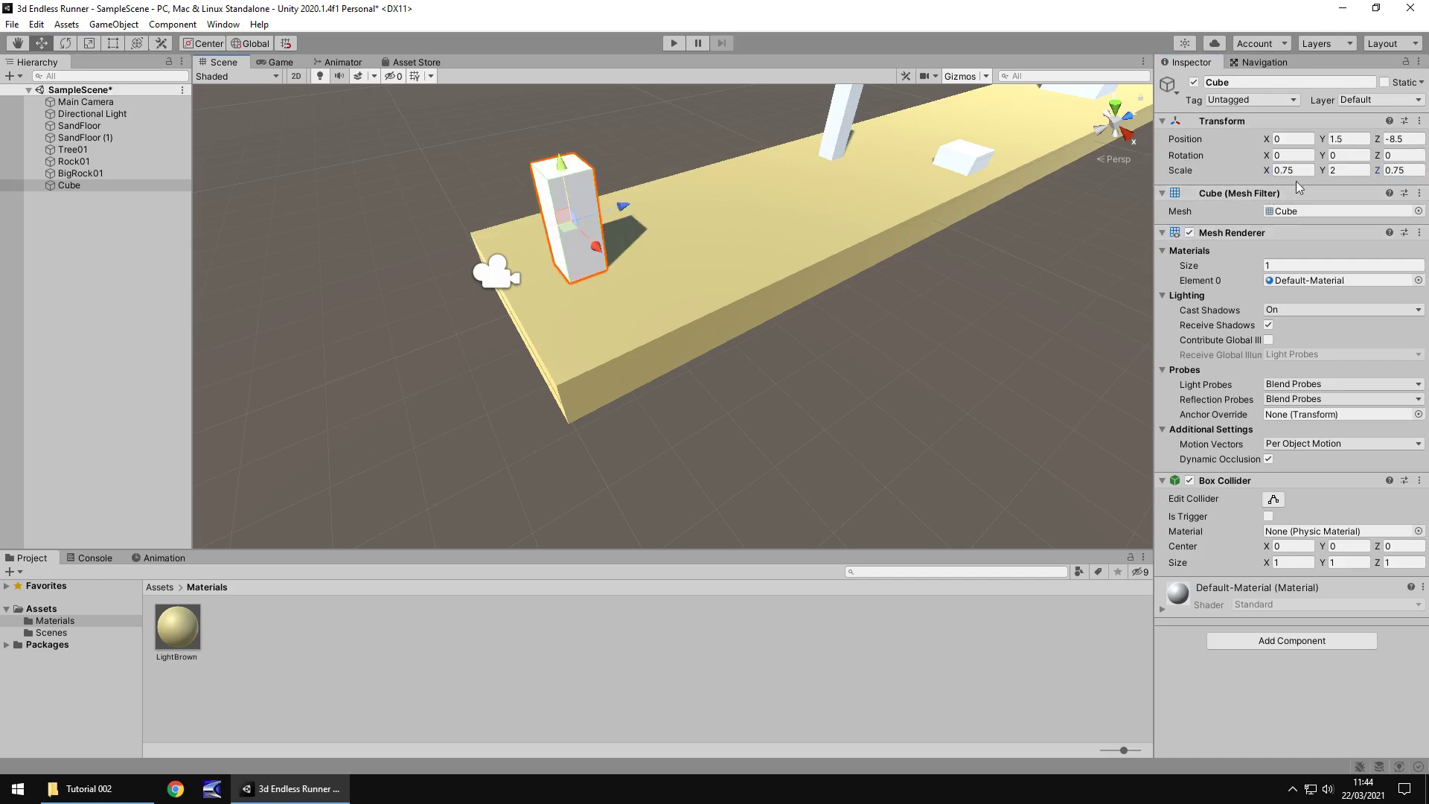
pyautogui.click(1349, 167)
# Step: Lower the 1.5-tall cube to Y 1.1 so it rests on the sand, framing it in view
pyautogui.write('1.5')
pyautogui.moveTo(562, 166); pyautogui.dragTo(559, 176)
pyautogui.scroll(6, 662, 249)
pyautogui.moveTo(624, 289); pyautogui.dragTo(512, 238, button='right')
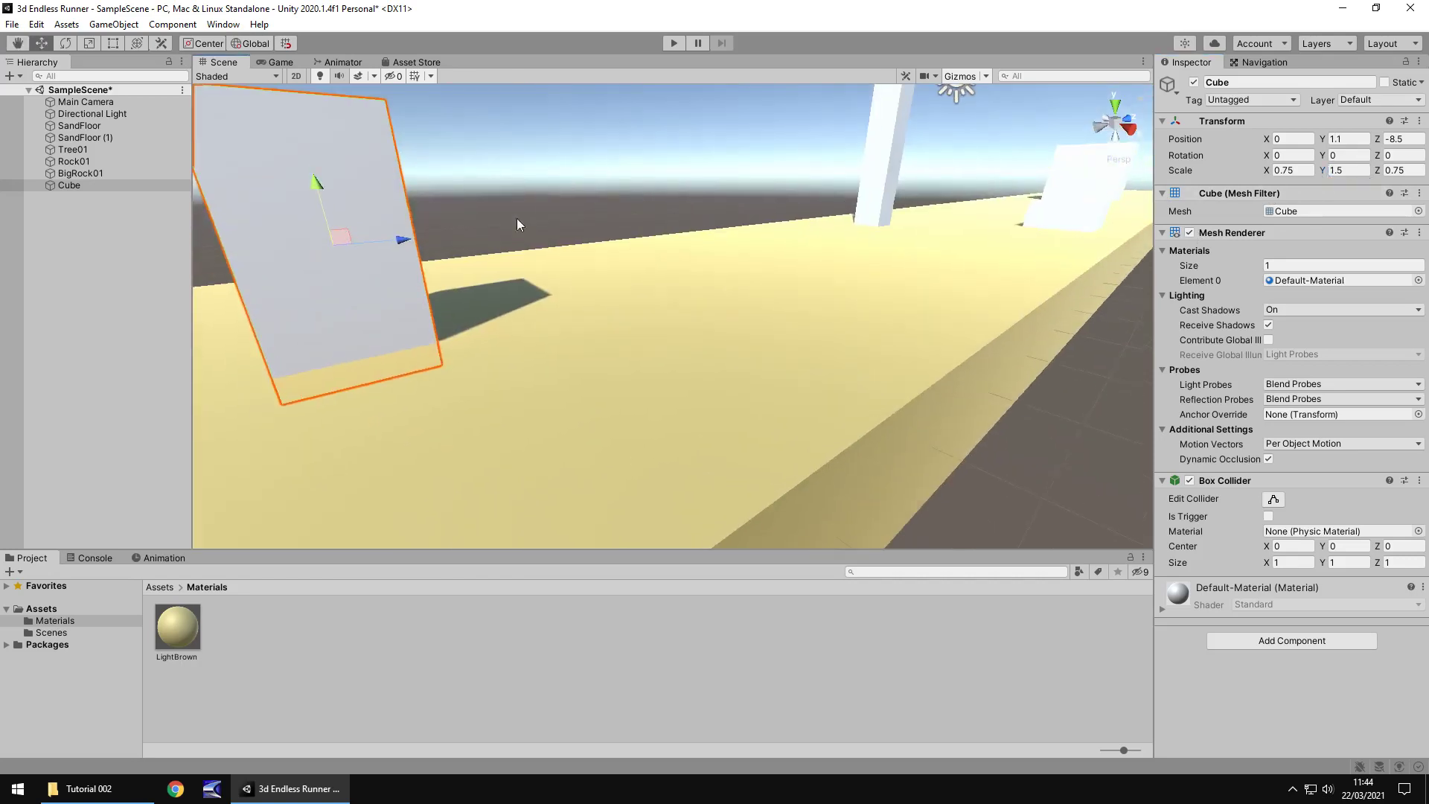
pyautogui.moveTo(512, 238); pyautogui.dragTo(716, 288, button='middle')
pyautogui.press('f')
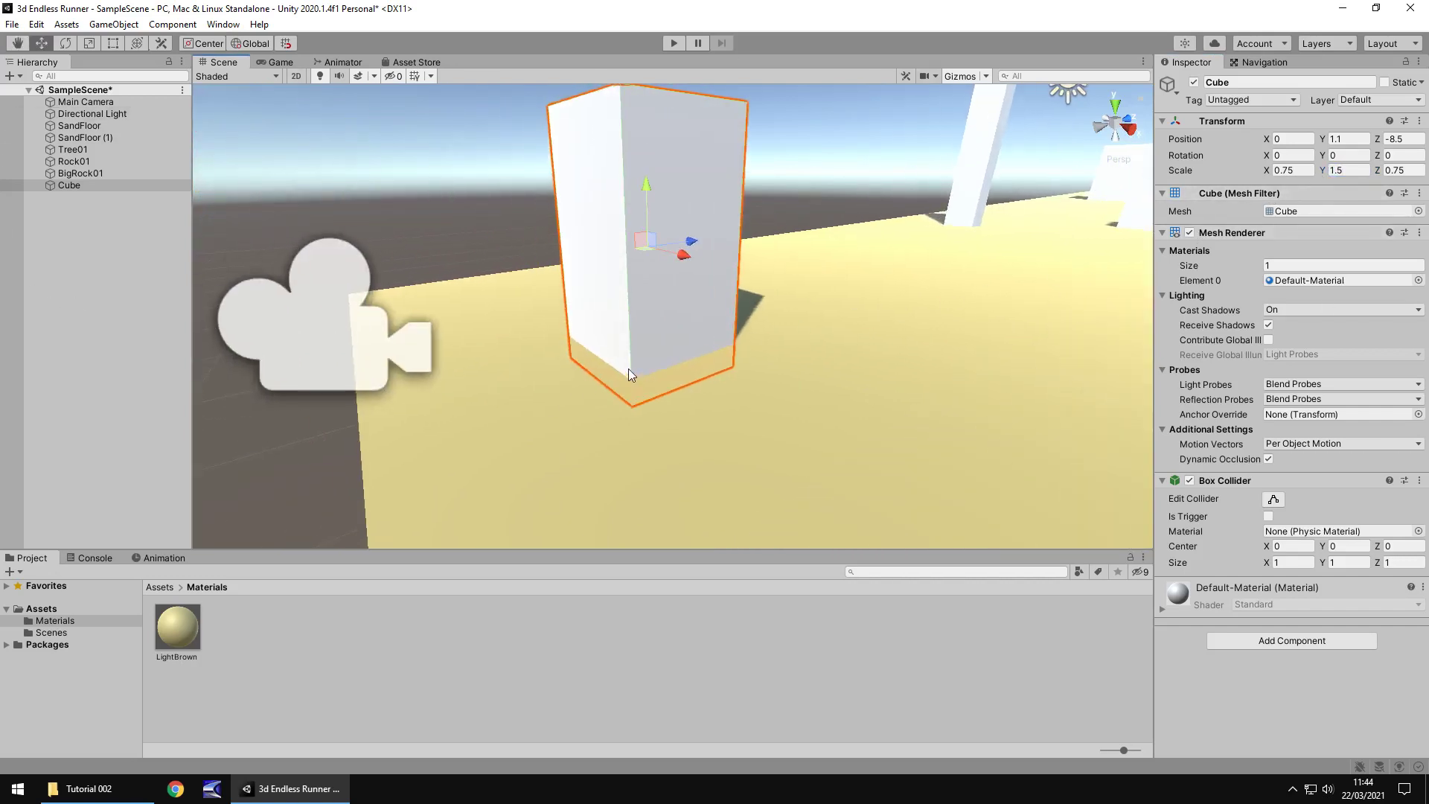
pyautogui.moveTo(651, 181)
pyautogui.mouseDown()
pyautogui.moveTo(649, 137)
pyautogui.moveTo(646, 154)
pyautogui.mouseUp()
# Step: Set Increment Snap Move to 0.25 and snap the cube up to Y 1.35
pyautogui.click(36, 24)
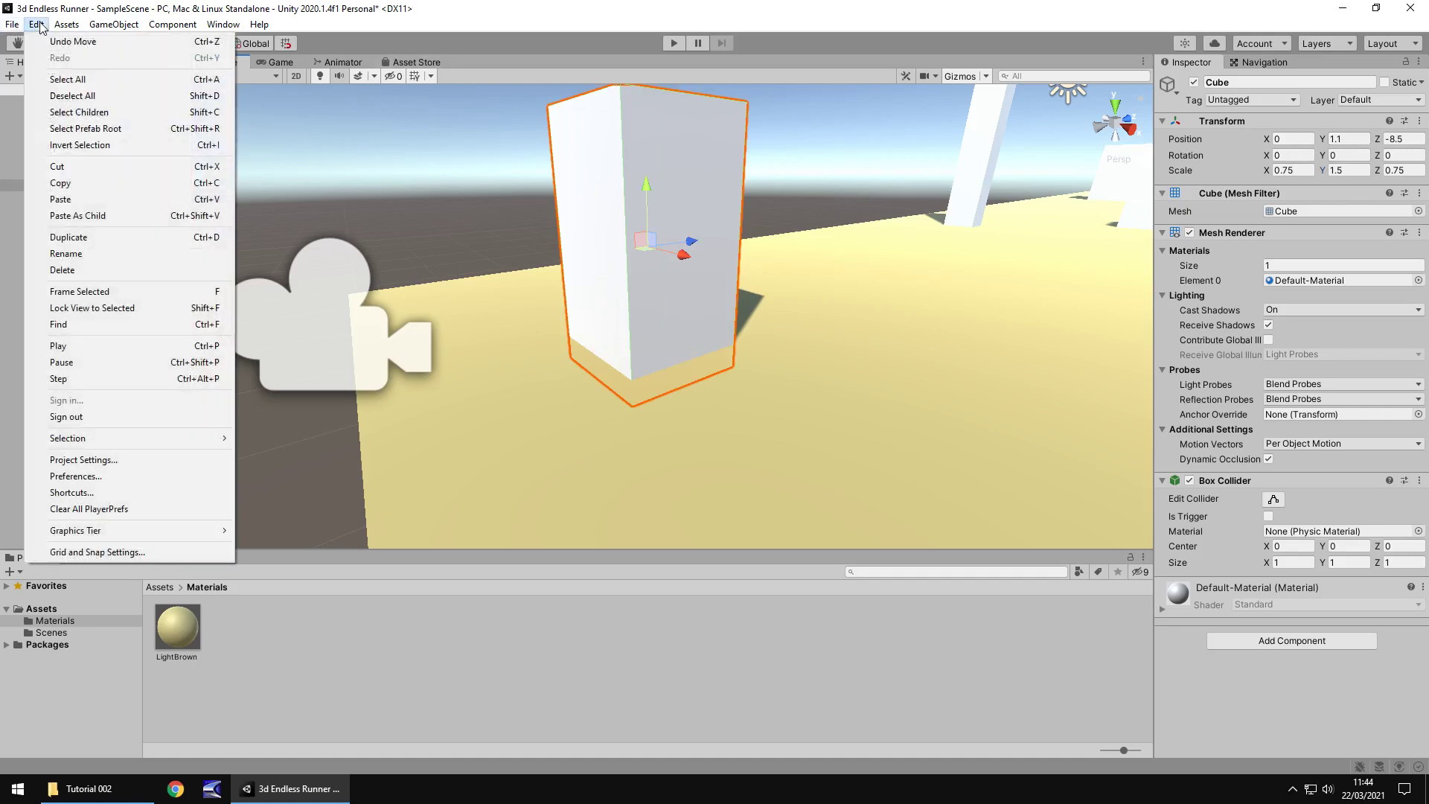
pyautogui.click(95, 552)
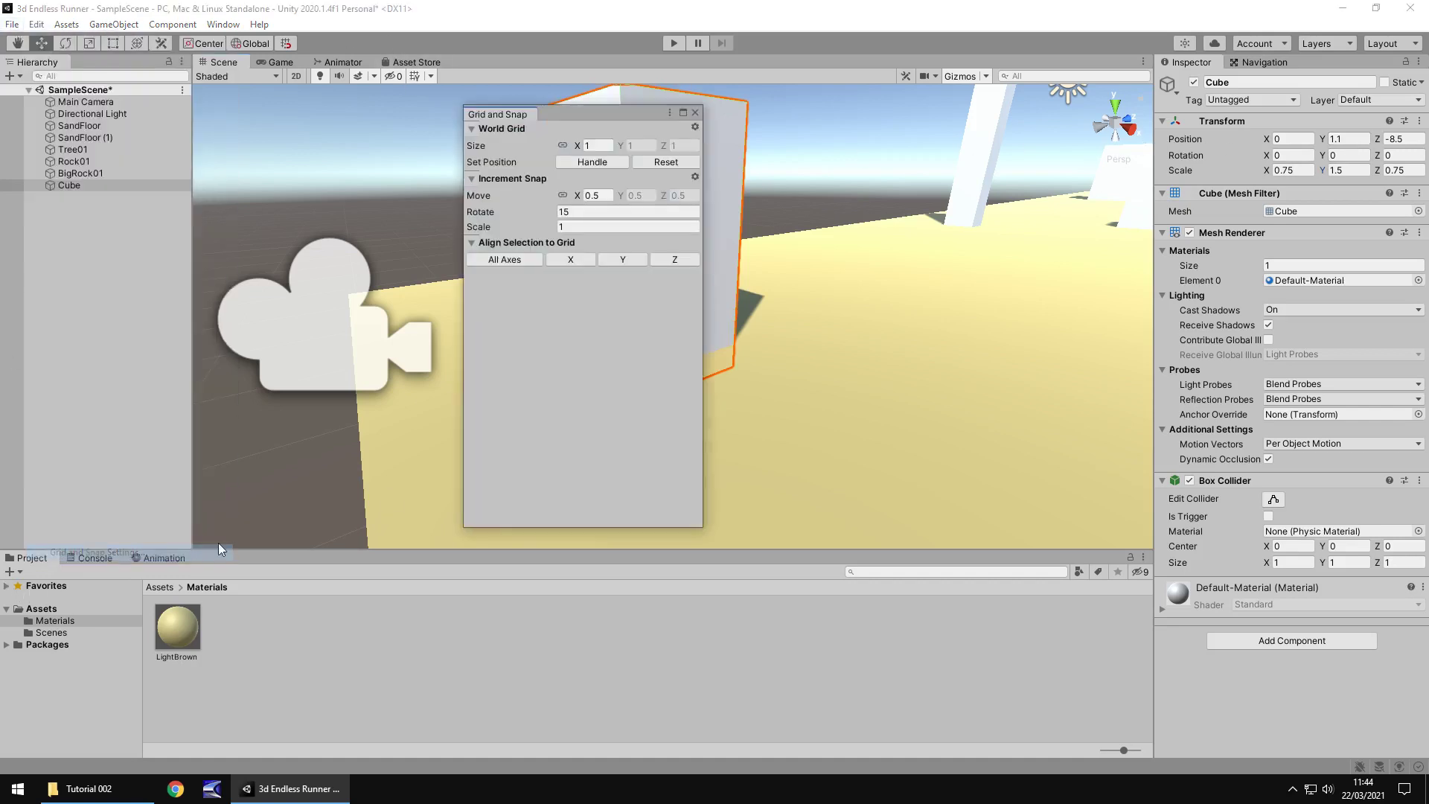
pyautogui.click(596, 195)
pyautogui.write('0.25')
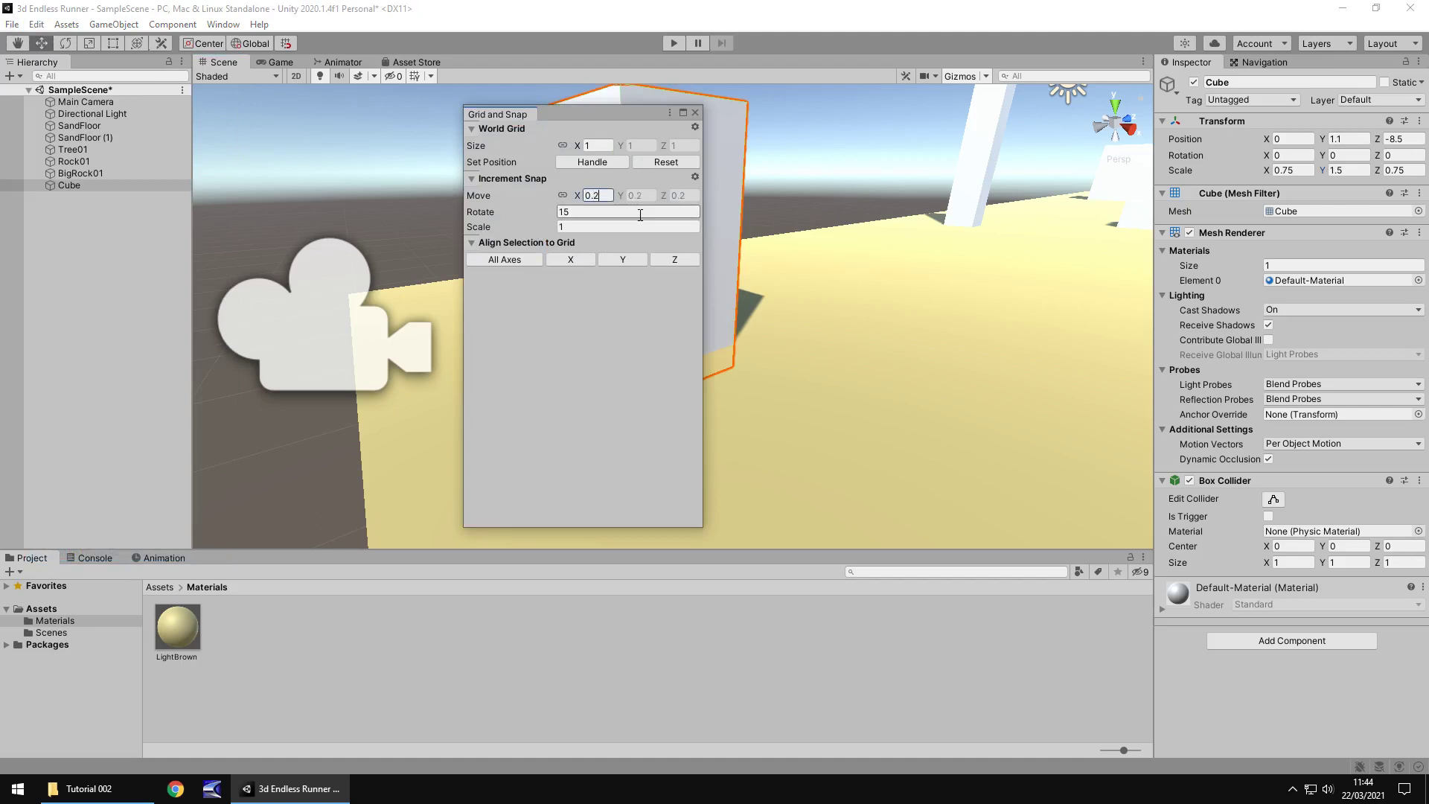
pyautogui.click(696, 113)
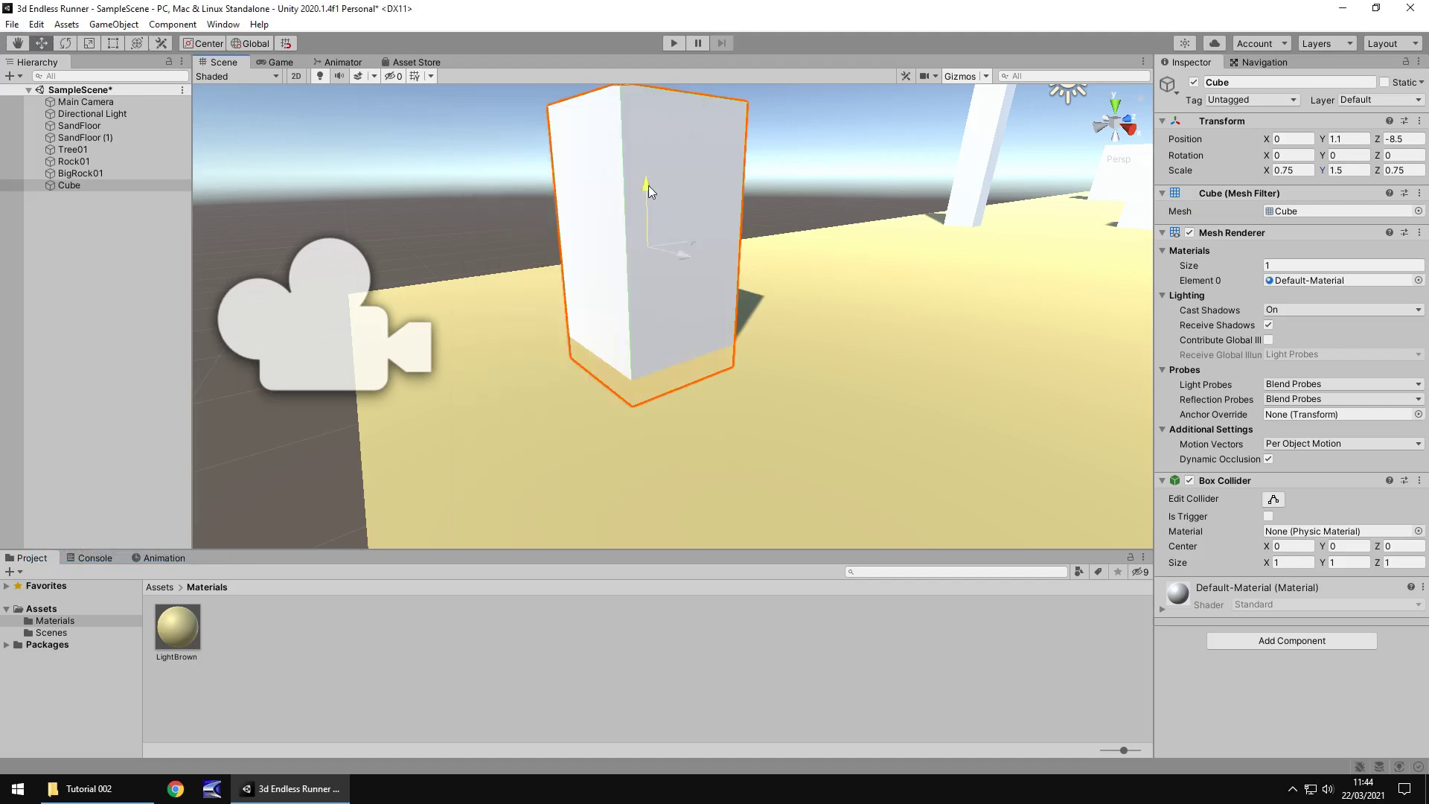
pyautogui.moveTo(649, 185); pyautogui.dragTo(651, 150)
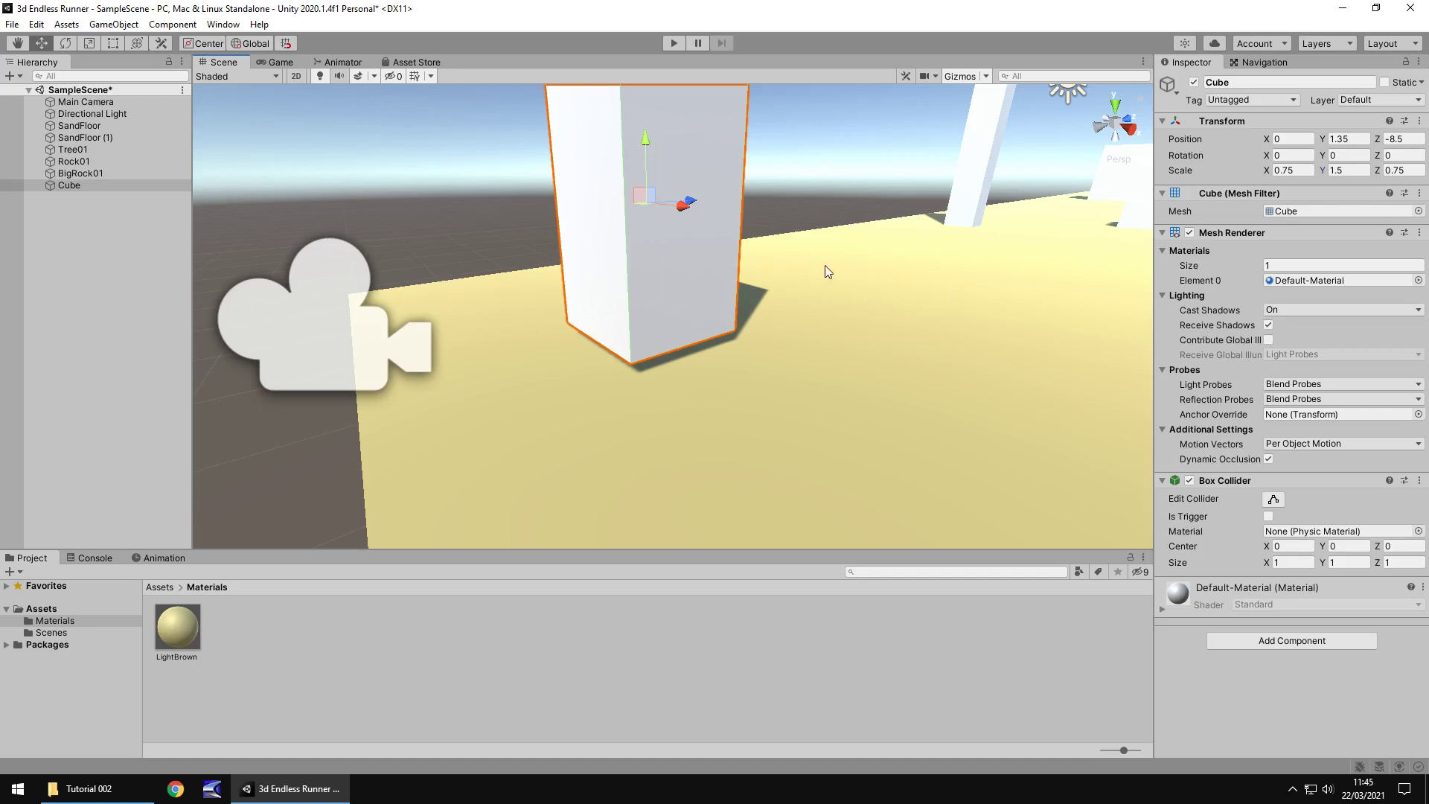
# Step: Set the cube's Y scale to 2 and raise it above the floor
pyautogui.click(1361, 170)
pyautogui.write('2')
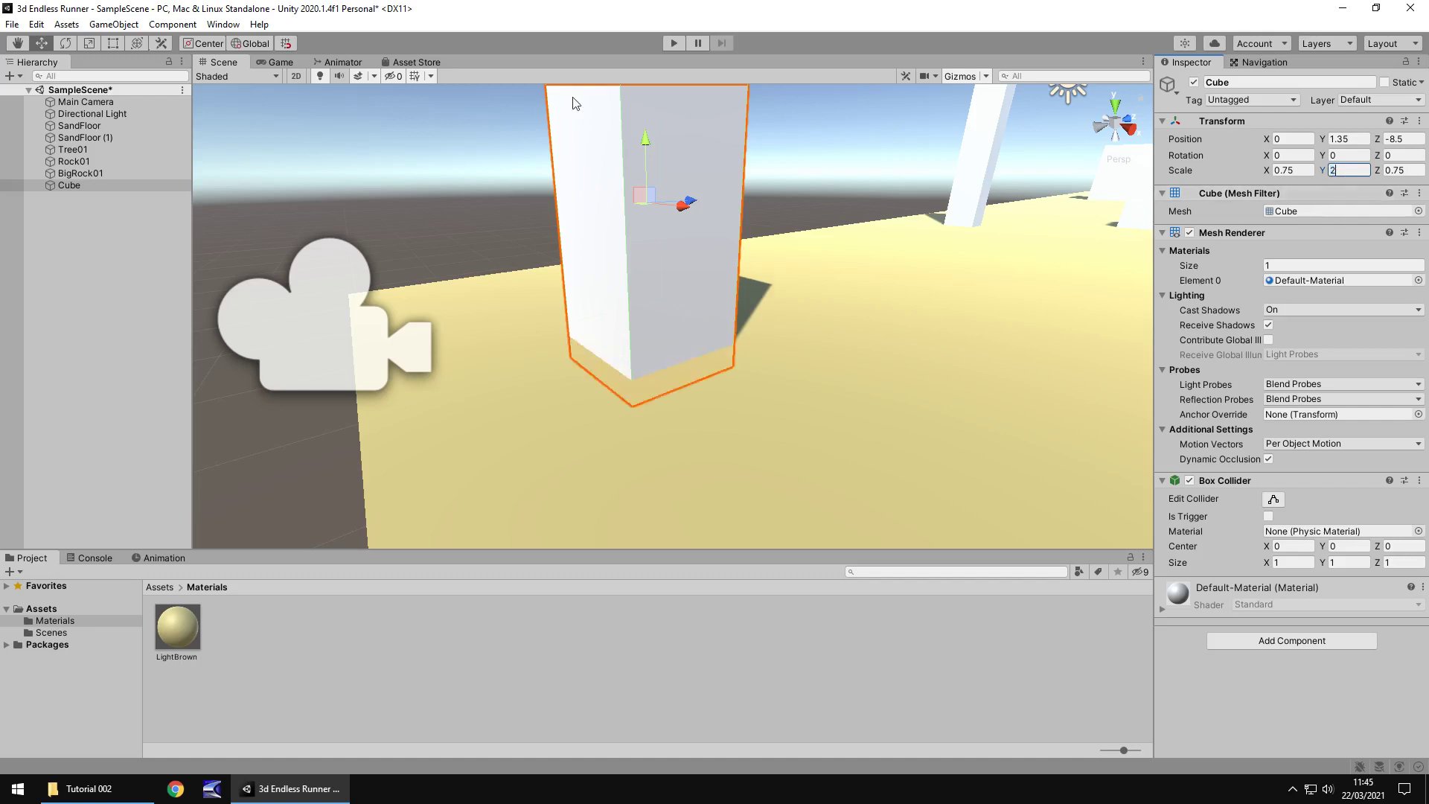
pyautogui.moveTo(646, 142); pyautogui.dragTo(644, 113)
# Step: Set the cube's Y position to 1.25, then raise it to 1.5 on the floor
pyautogui.click(1348, 139)
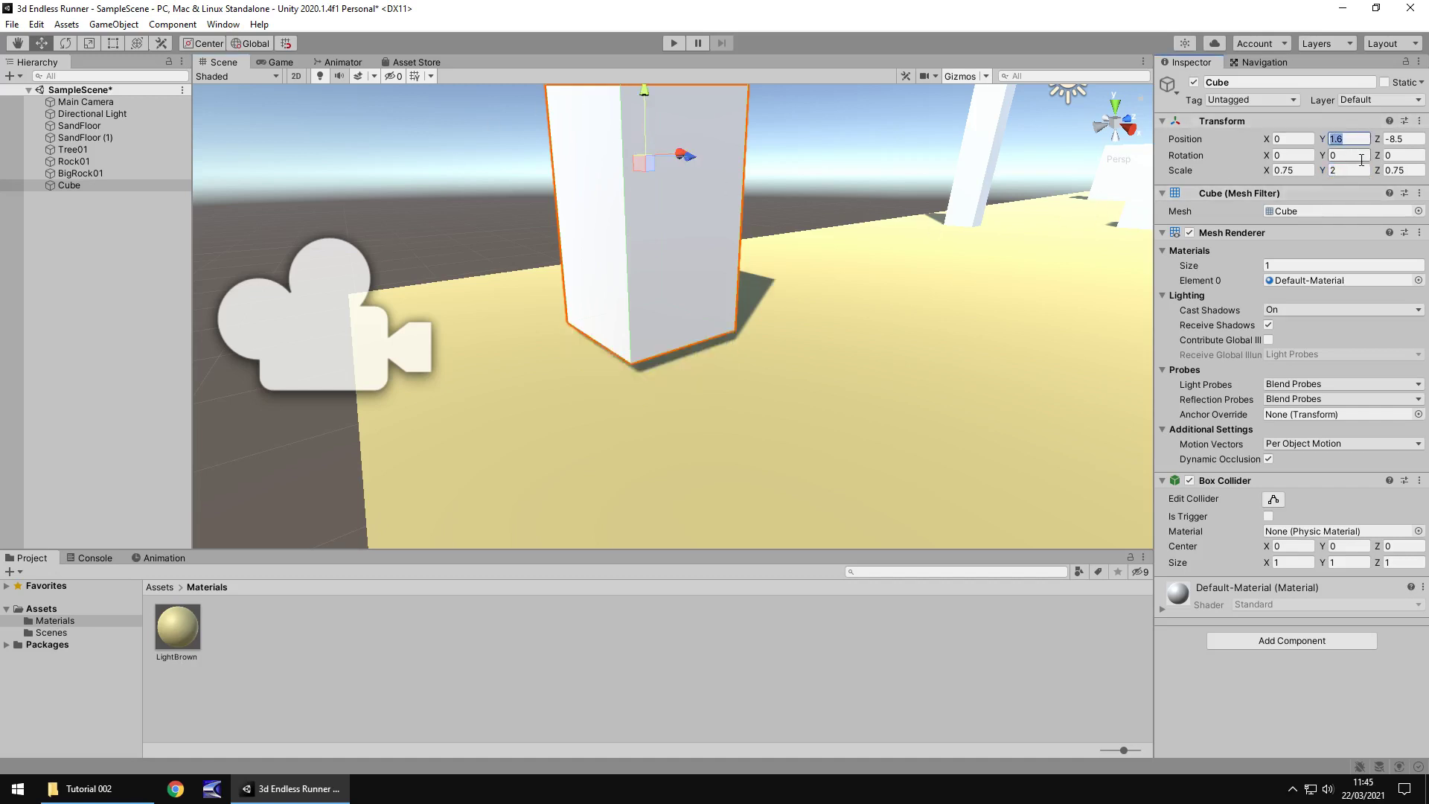
pyautogui.write('1.25')
pyautogui.press('Return')
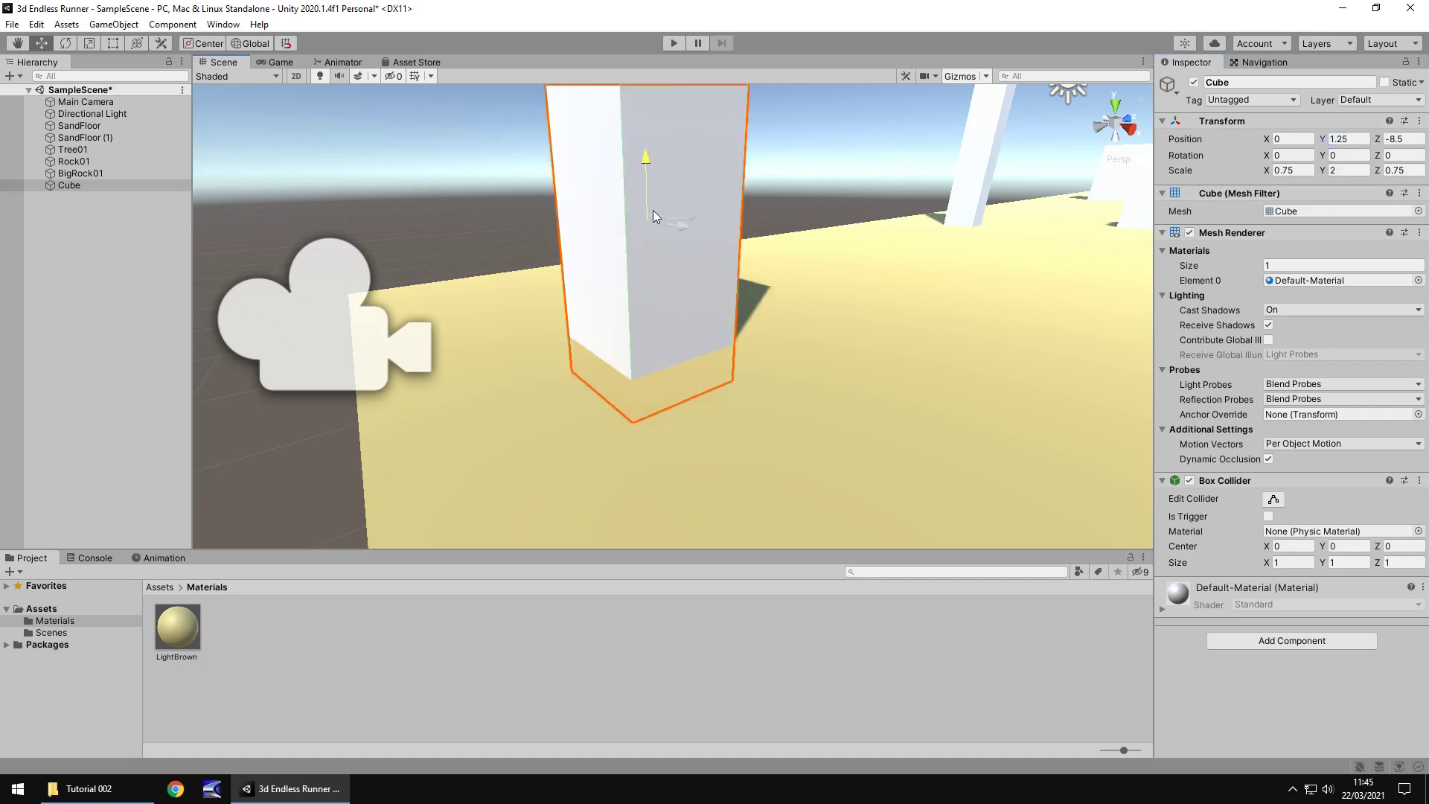
pyautogui.moveTo(652, 207); pyautogui.dragTo(652, 194)
pyautogui.moveTo(783, 378); pyautogui.dragTo(791, 358, button='right')
pyautogui.moveTo(966, 212); pyautogui.dragTo(871, 279, button='right')
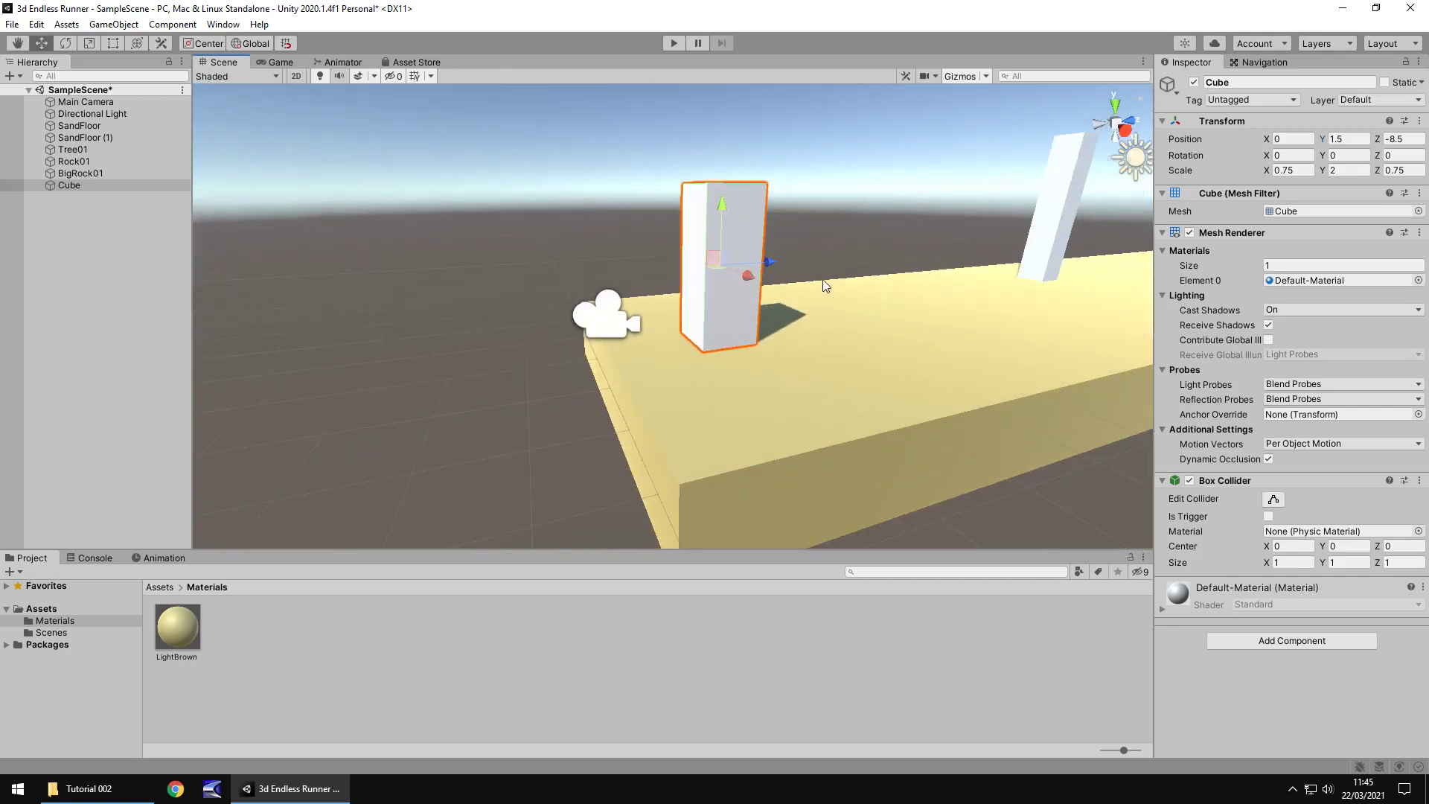
pyautogui.moveTo(873, 267); pyautogui.dragTo(789, 369, button='middle')
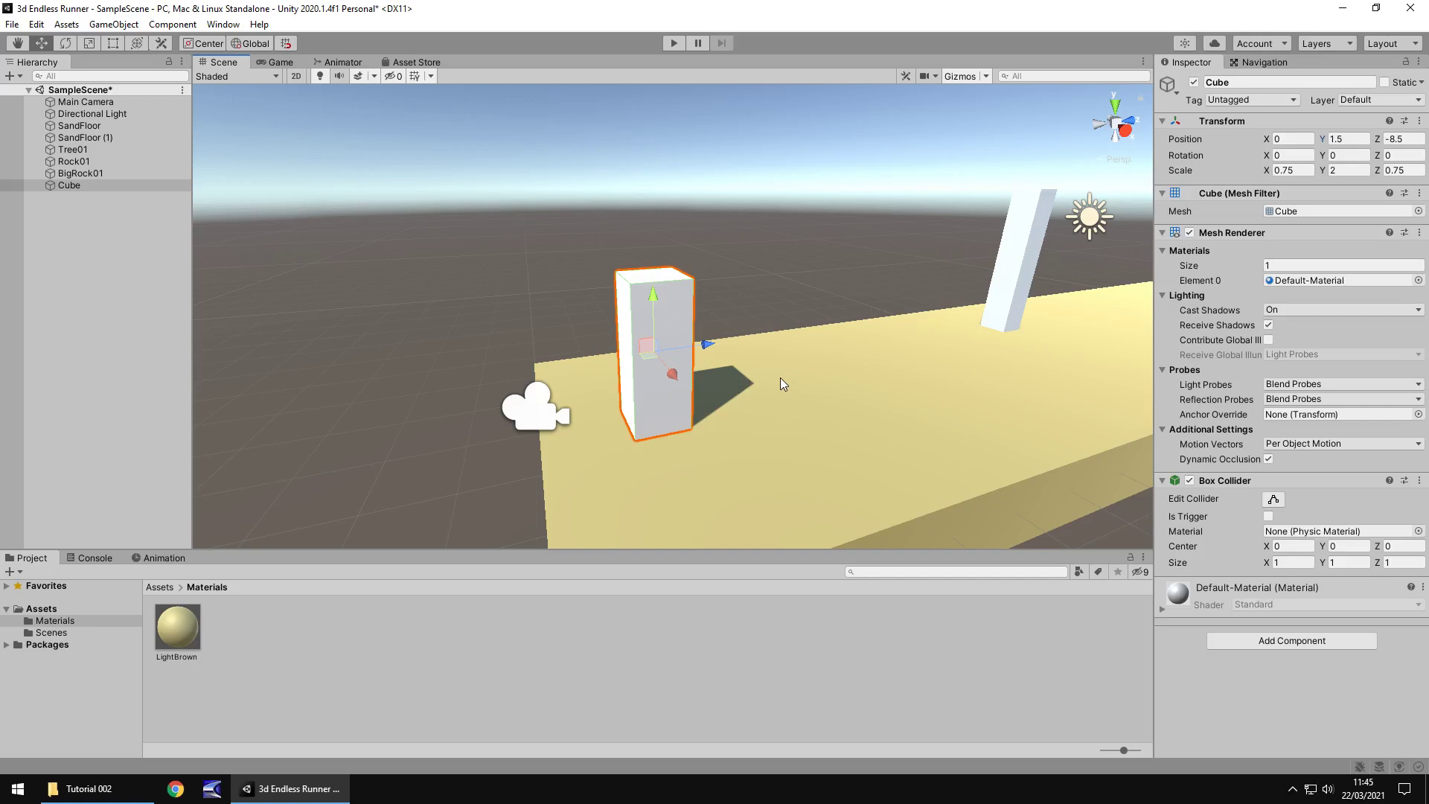
pyautogui.moveTo(780, 377); pyautogui.dragTo(945, 363, button='right')
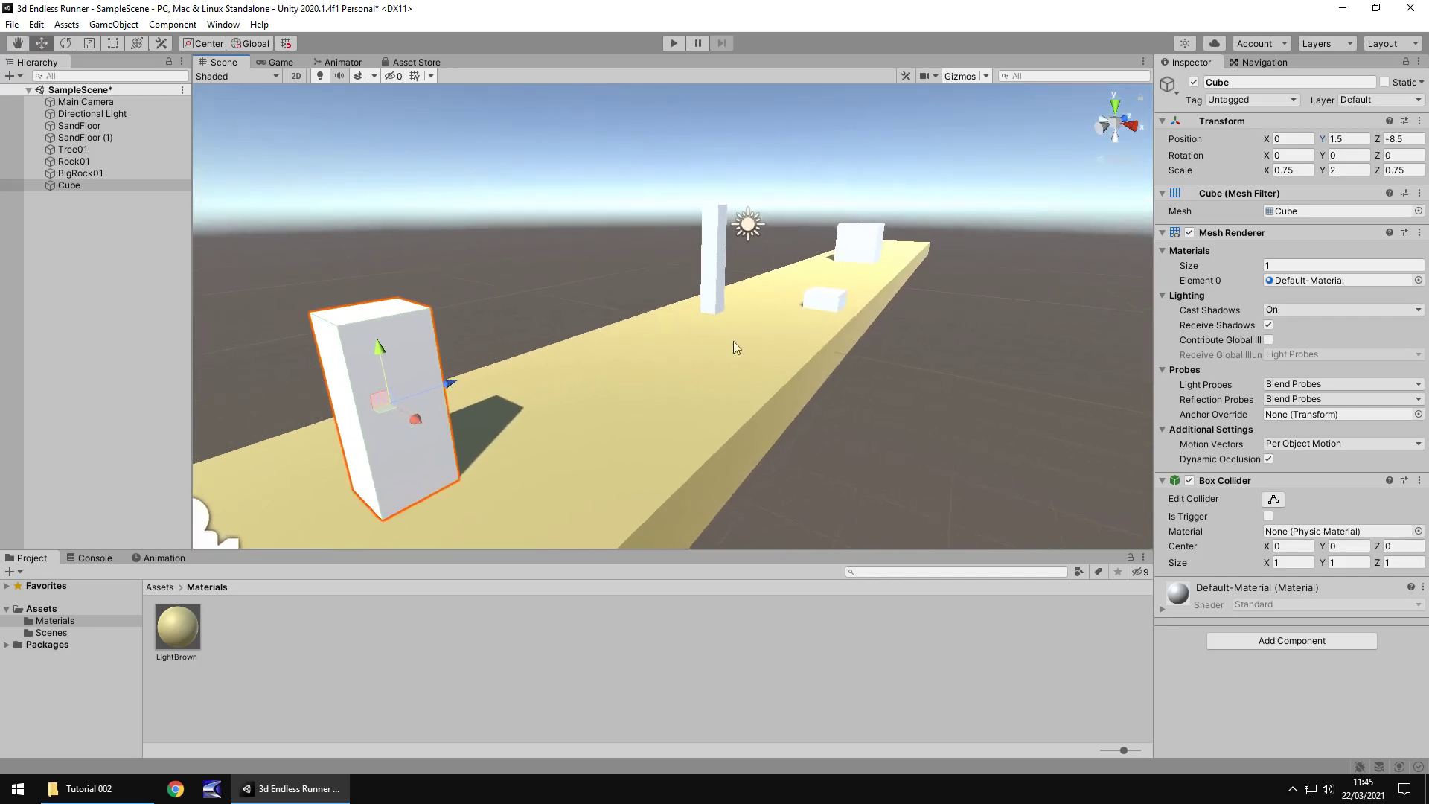
pyautogui.moveTo(527, 400); pyautogui.dragTo(606, 167, button='right')
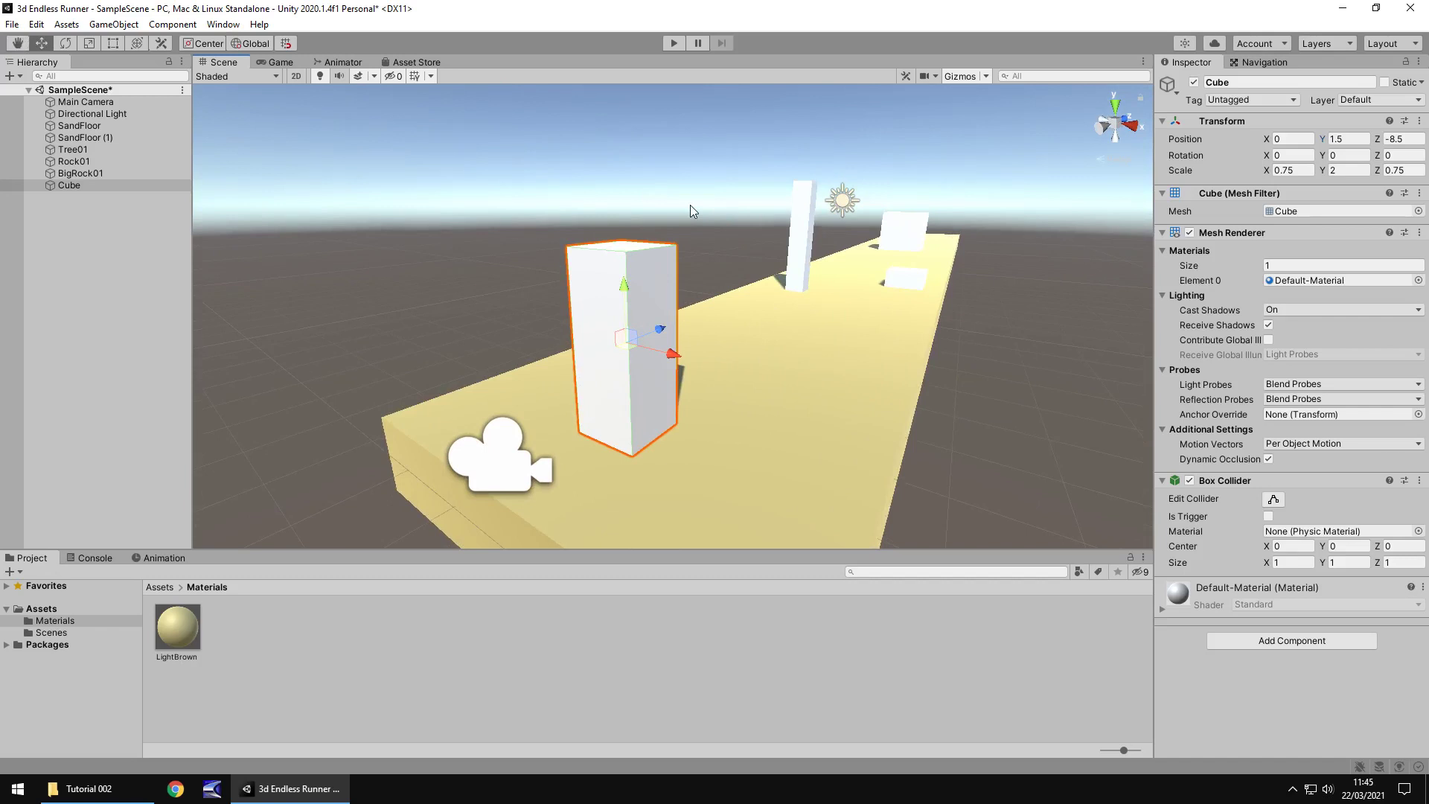